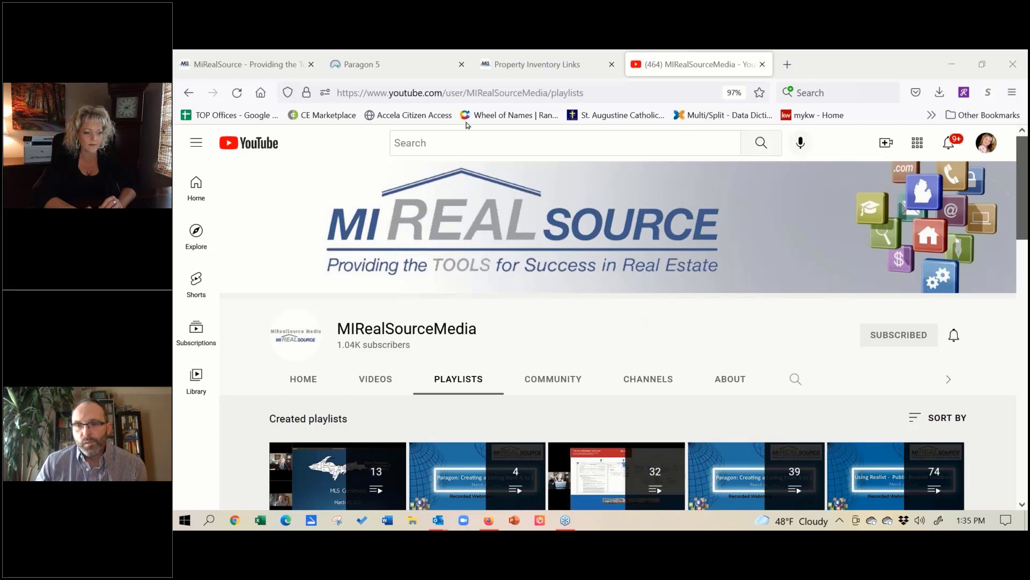
Step: Return to the Paragon home page and load the MLS home page message
left_click(391, 70)
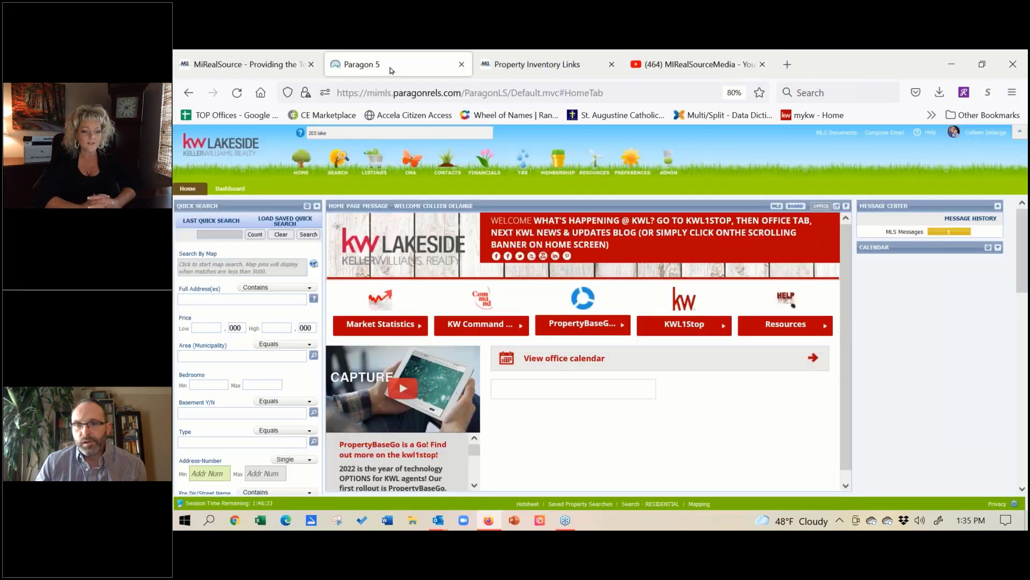
left_click(777, 207)
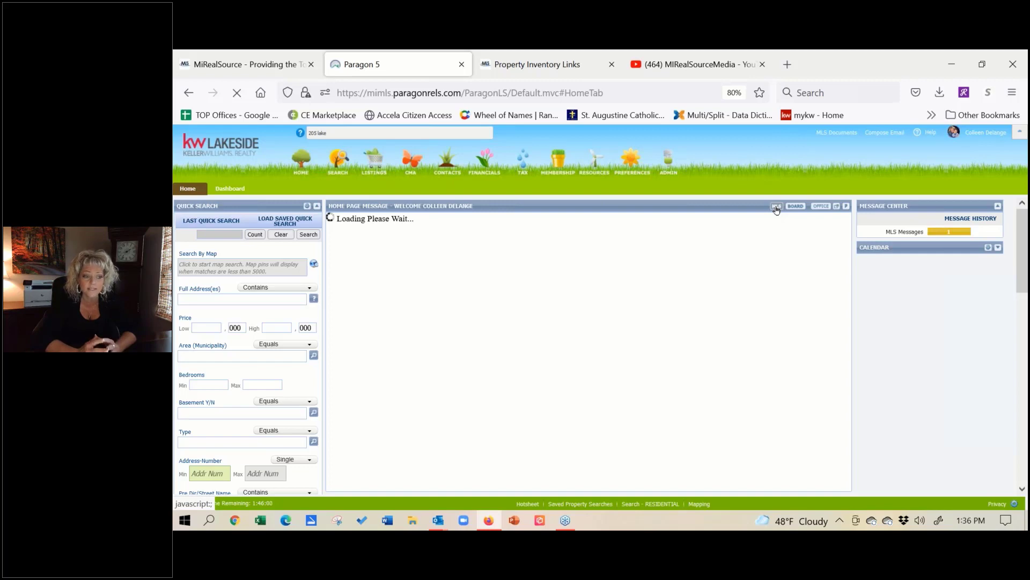
left_click(831, 86)
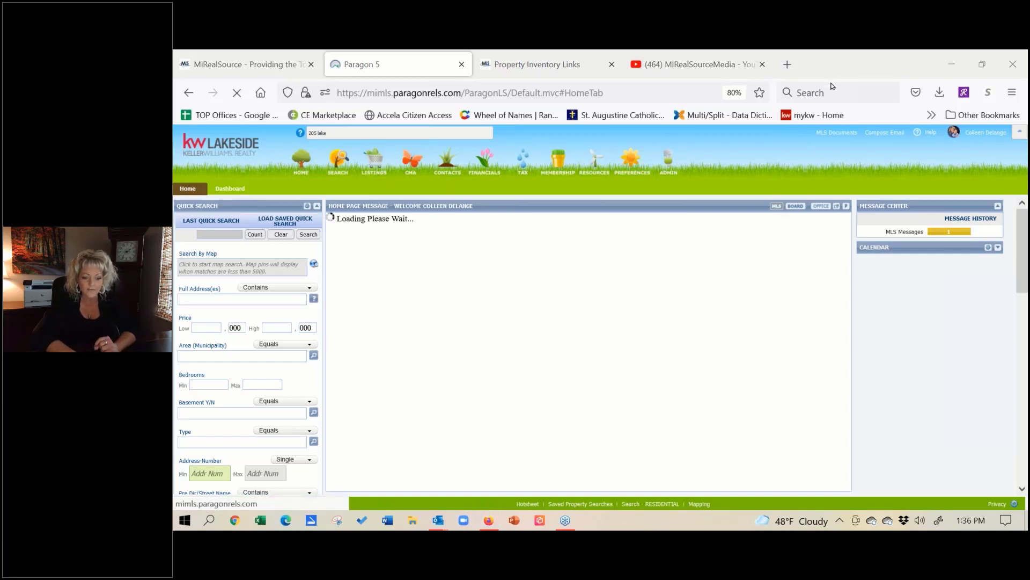
Step: Open the MIRealSourceMedia Upper Peninsula Association of REALTORS® playlist and dismiss the update notice
left_click(702, 65)
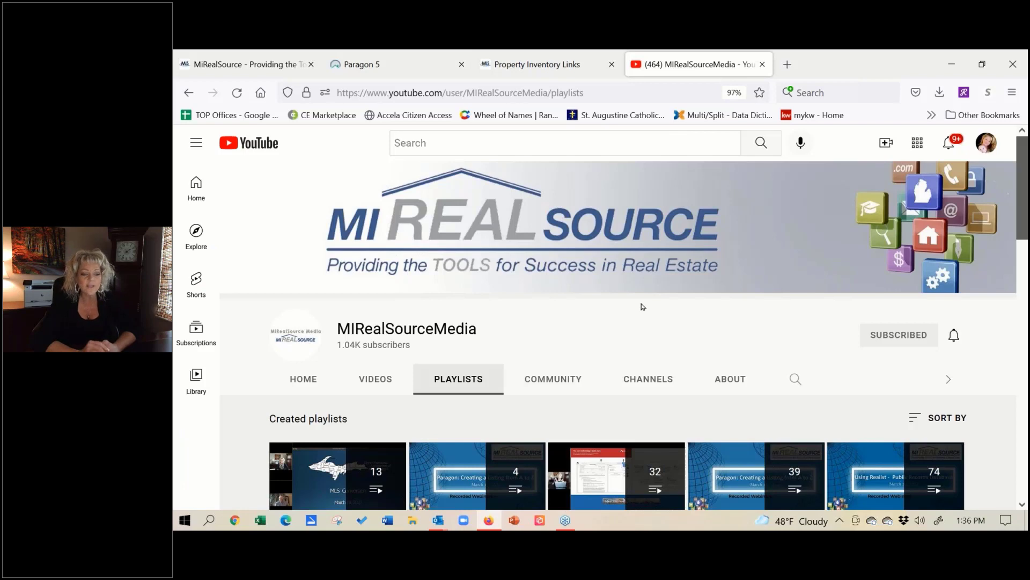
left_click(1024, 506)
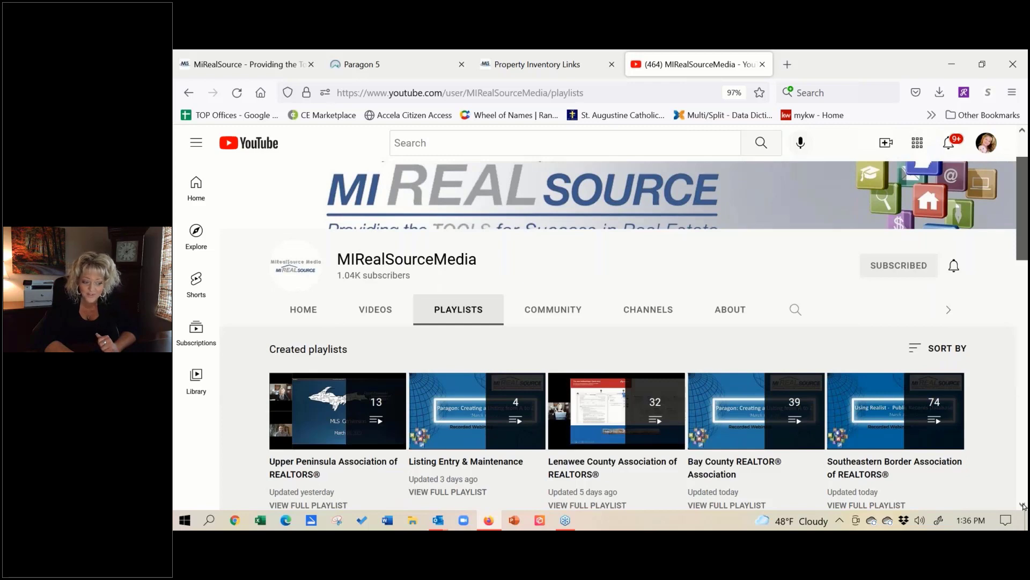
left_click(1023, 506)
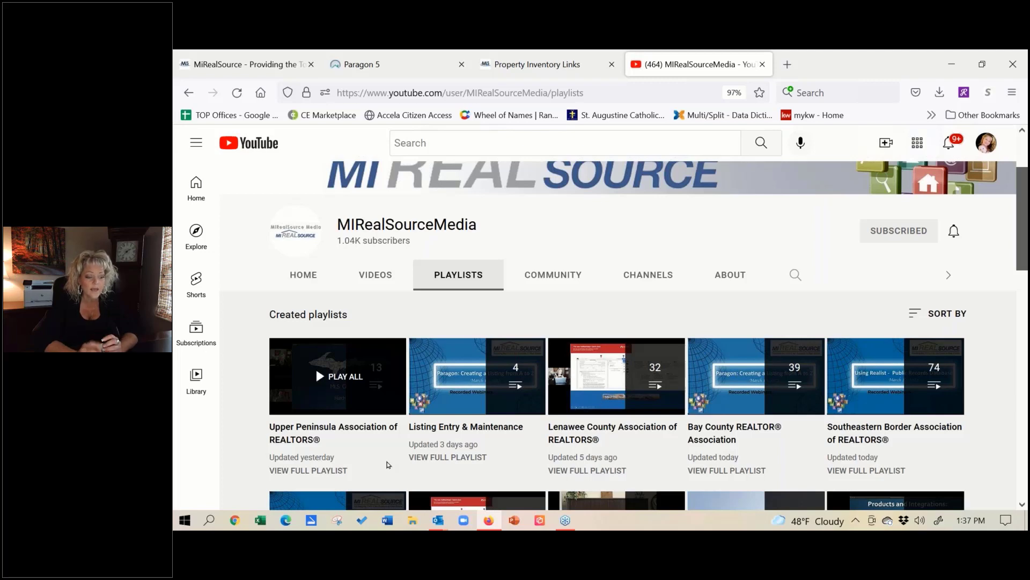
left_click(324, 471)
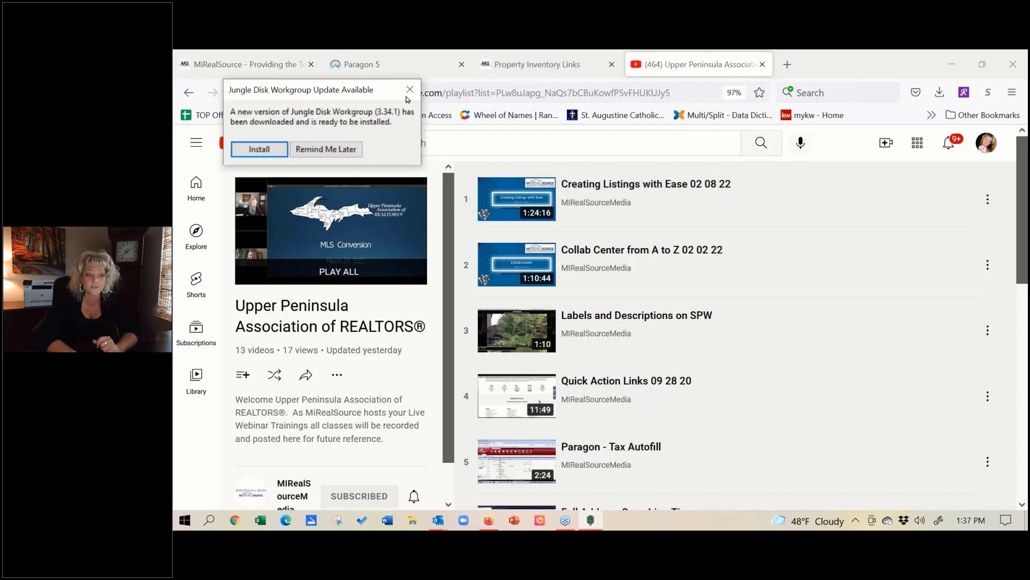
left_click(410, 89)
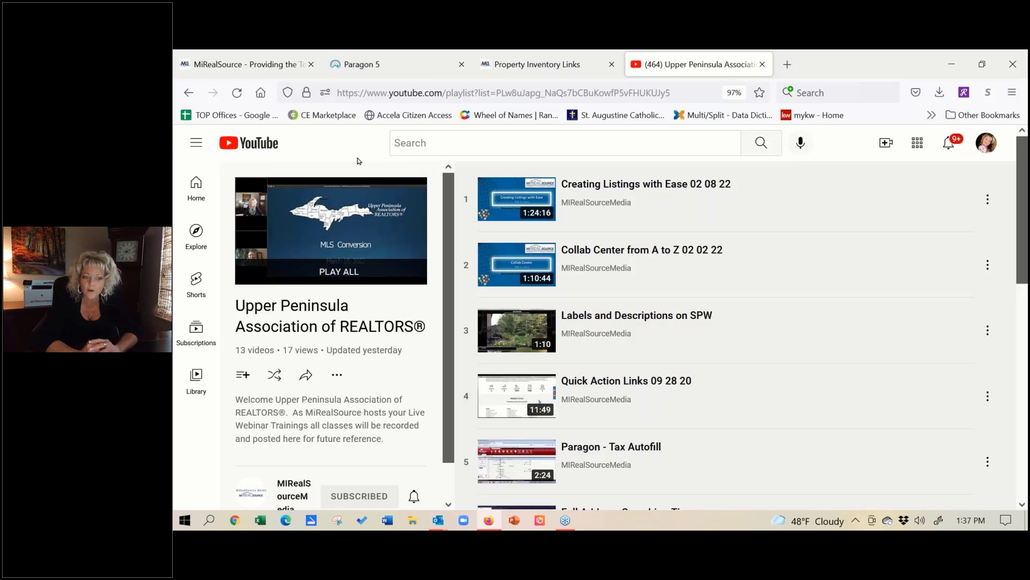
Step: Return to the Paragon home page and move the Quick Search panel to the right column
left_click(400, 56)
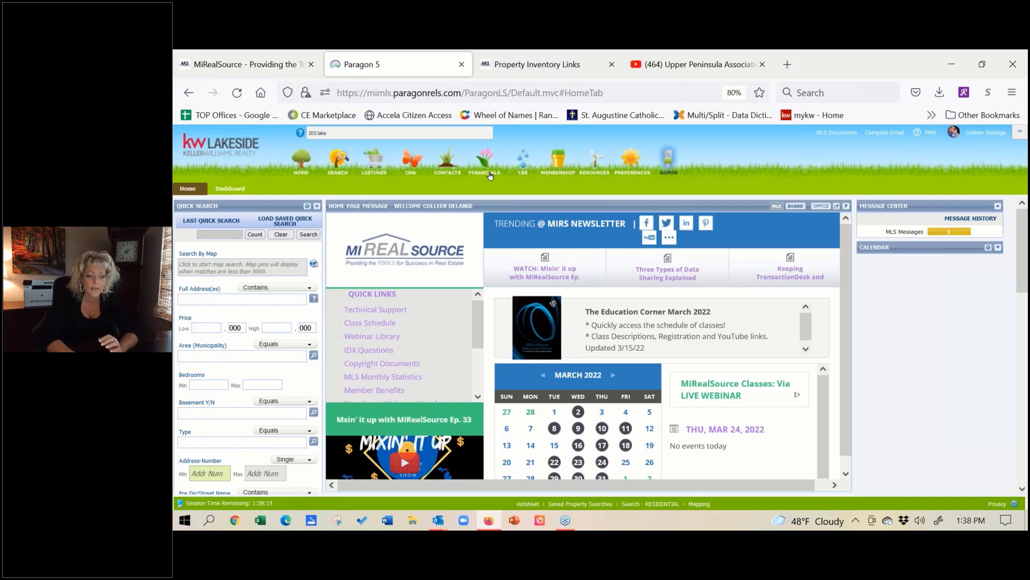
left_click_drag(250, 203, 894, 192)
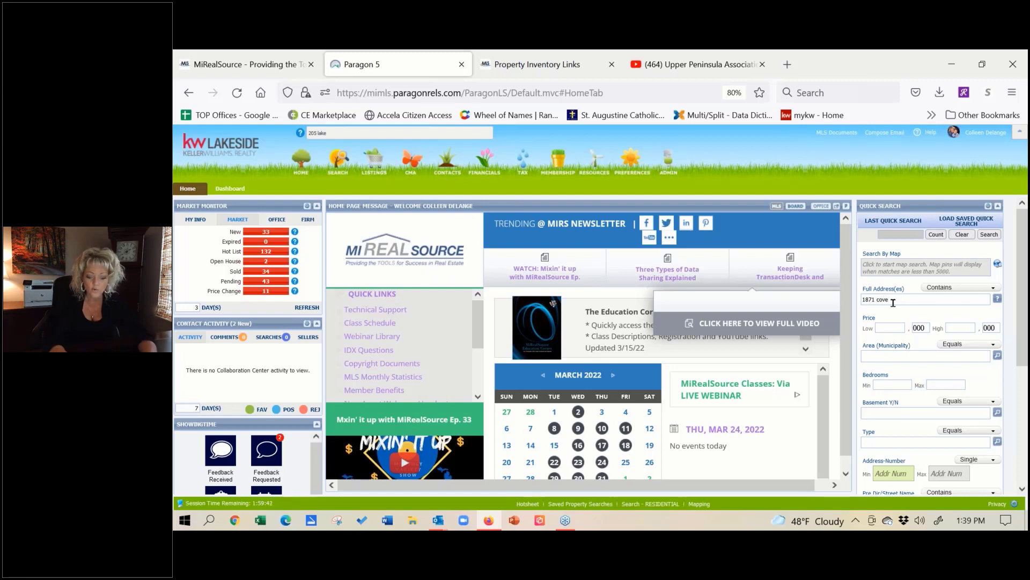
key("Return")
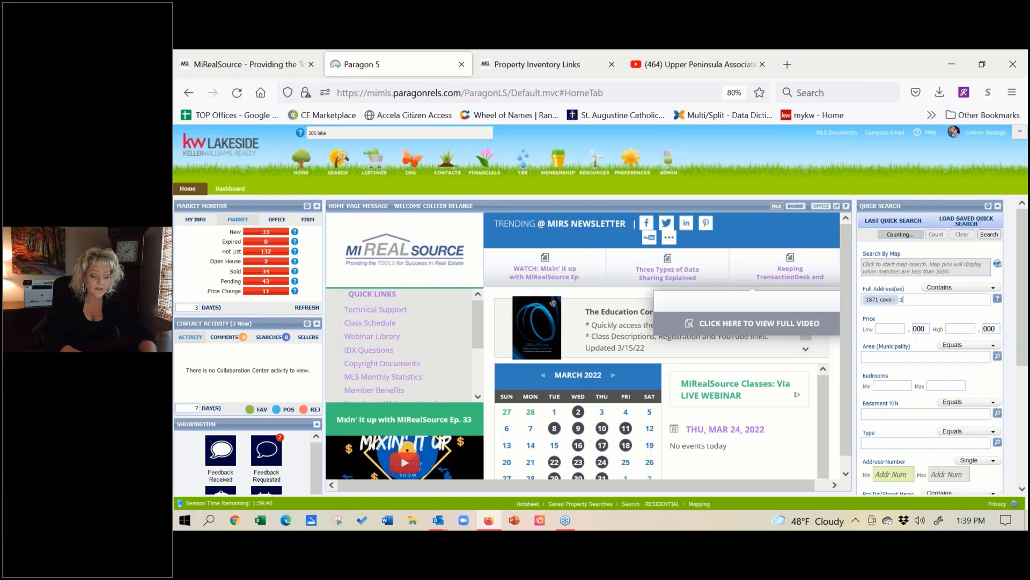
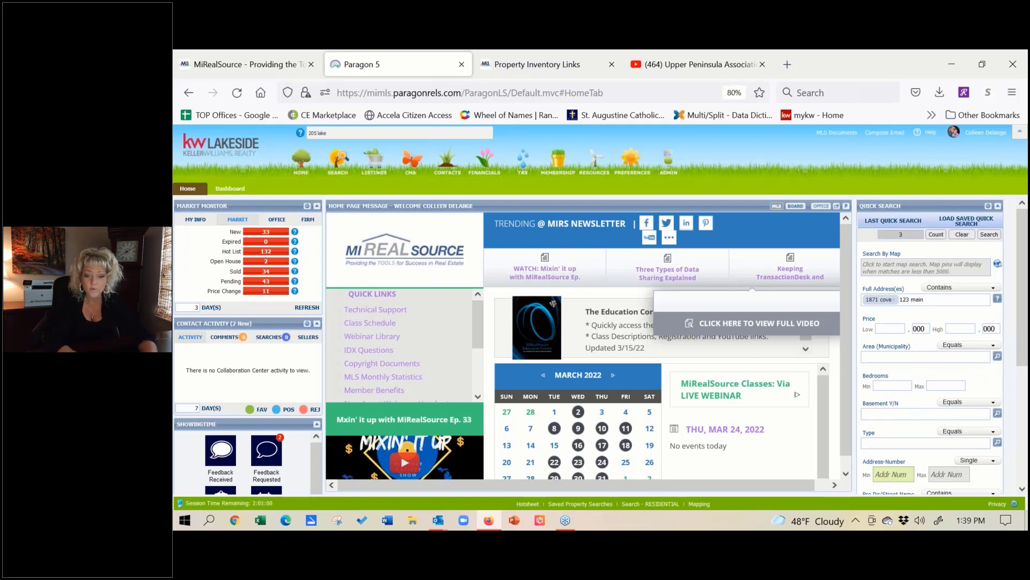
key("Return")
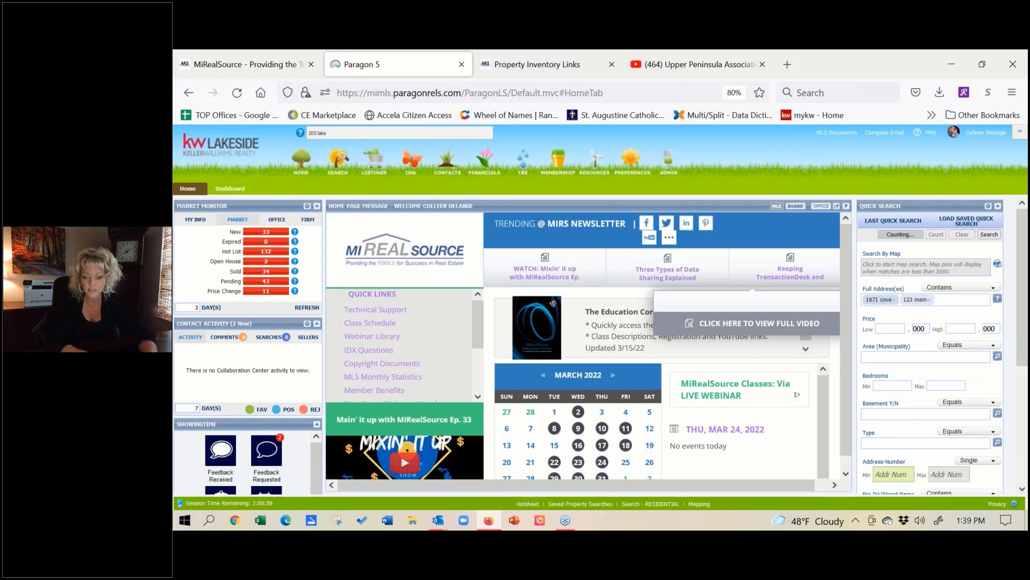
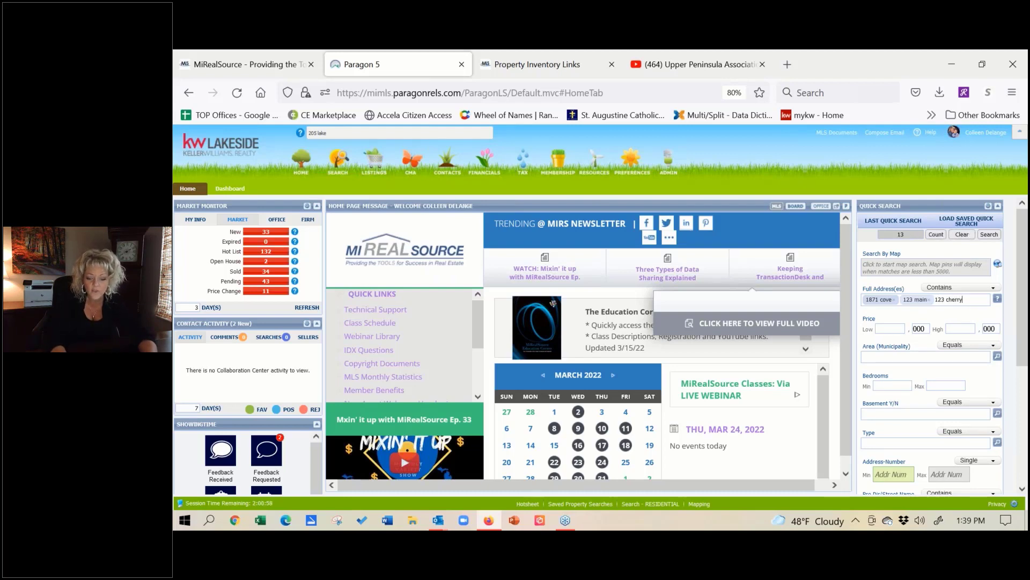
key("Return")
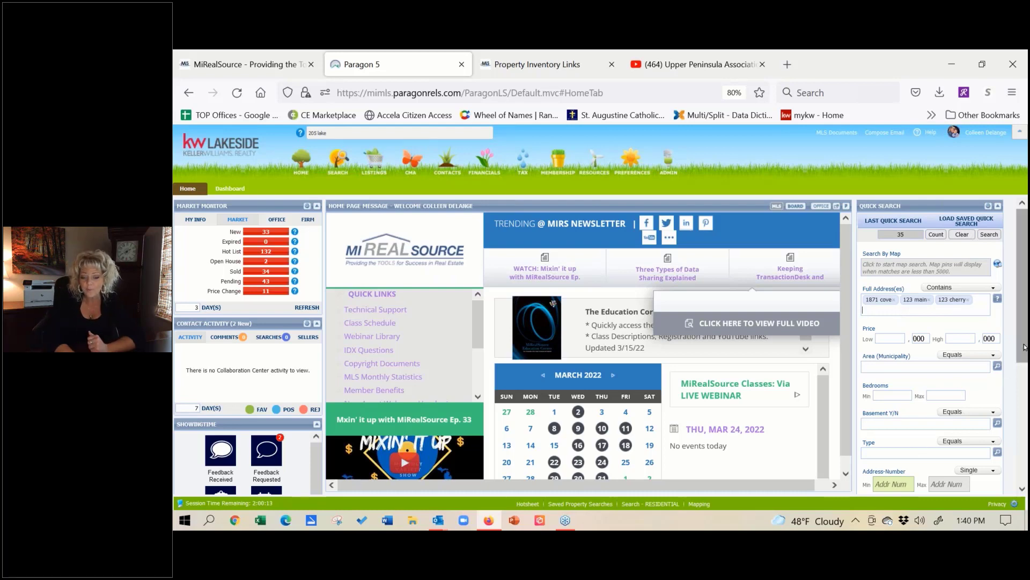
Step: Add Pending and Active to the Quick Search status criteria, then open its customization window
left_click_drag(1025, 357, 1023, 431)
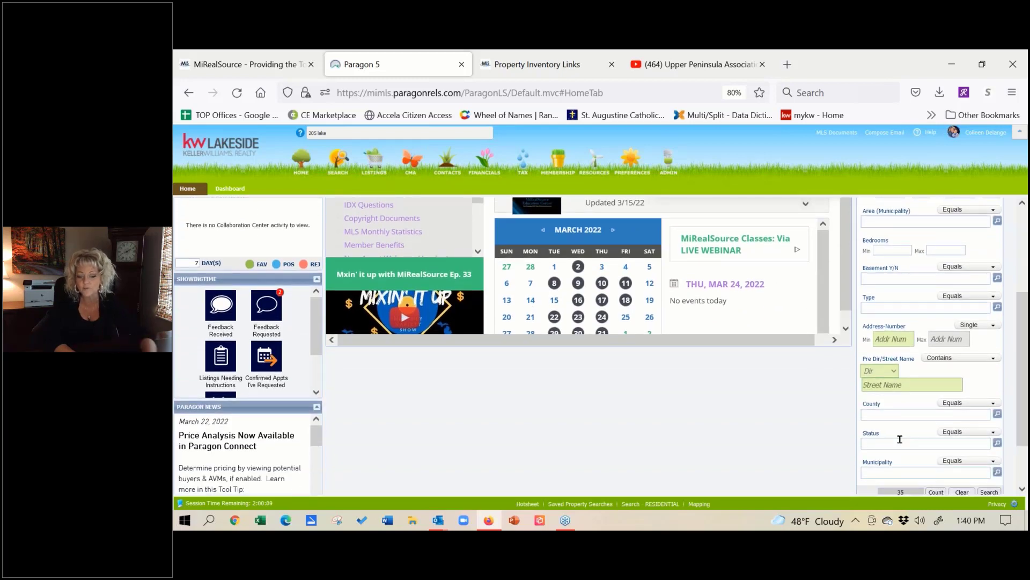
left_click(900, 441)
type("a")
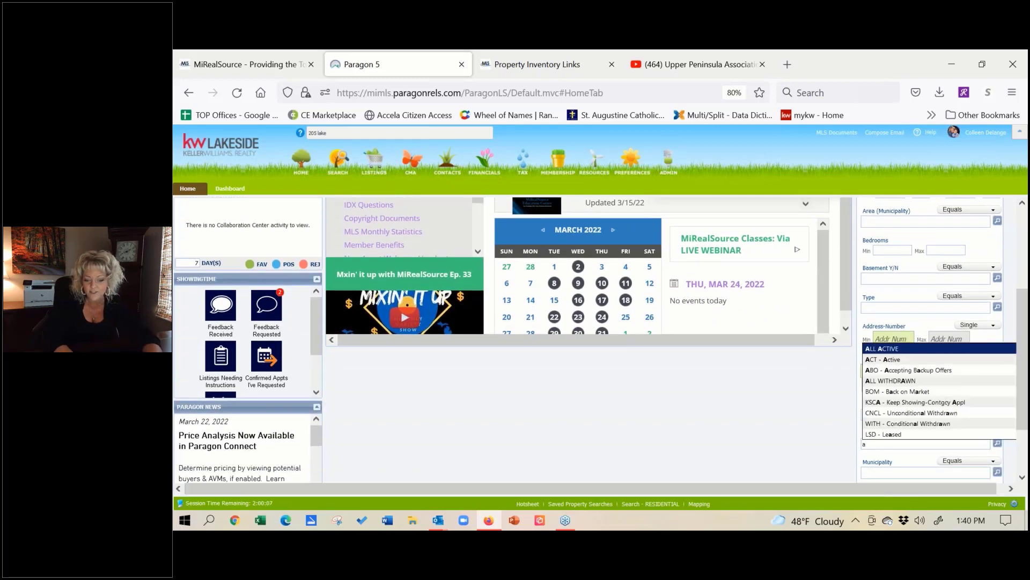
key("BackSpace")
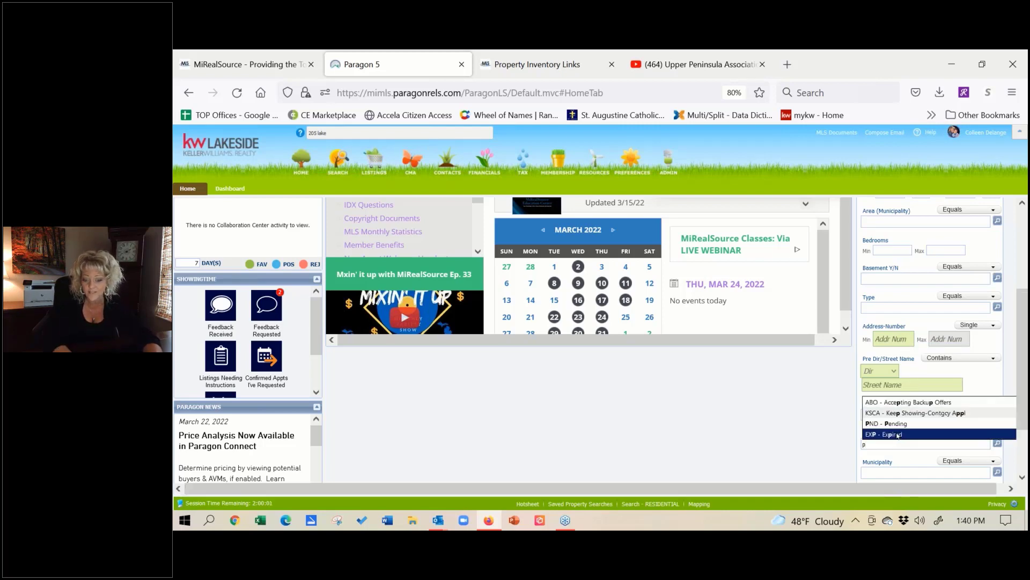
left_click(896, 423)
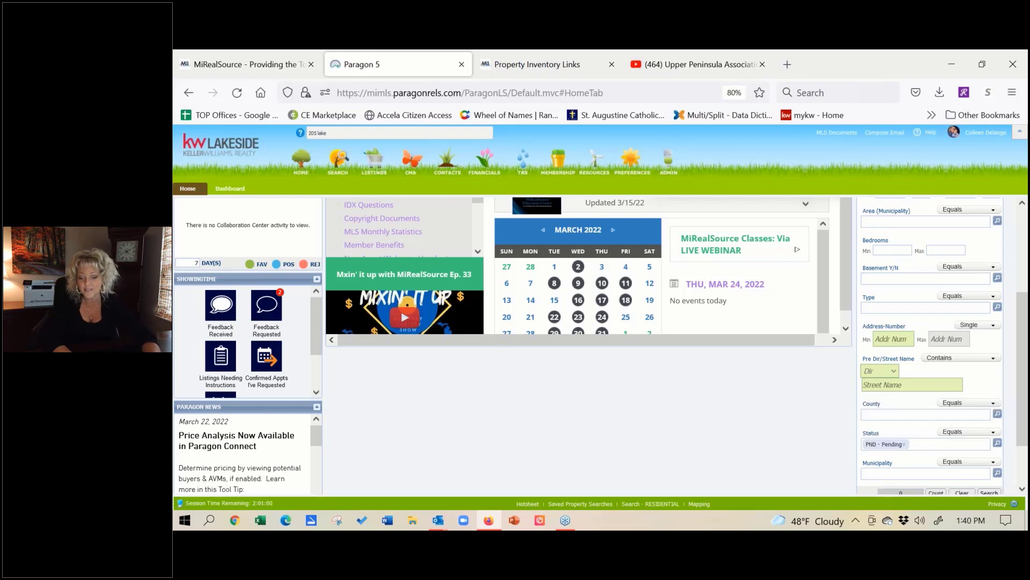
type("a")
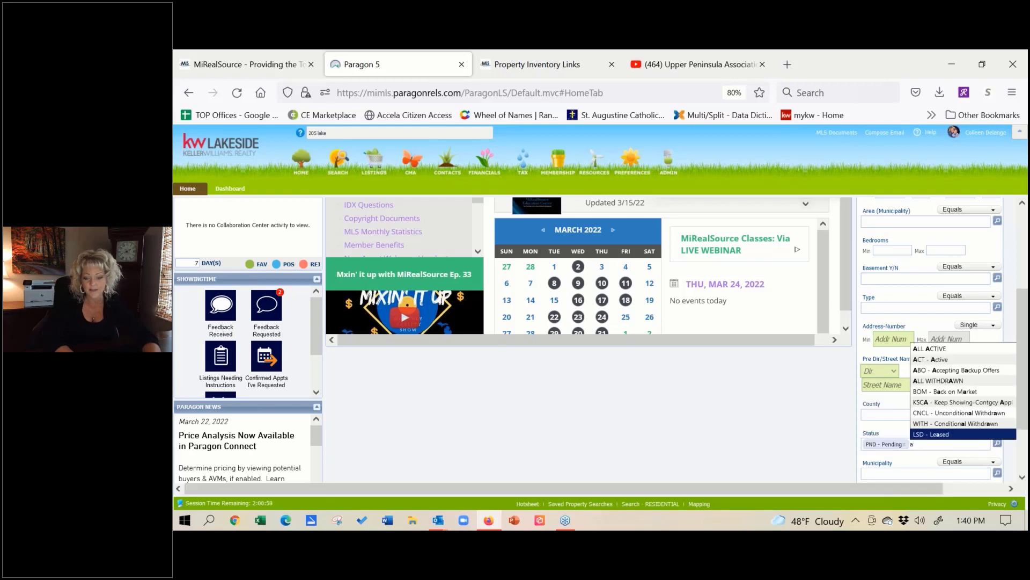
left_click(954, 362)
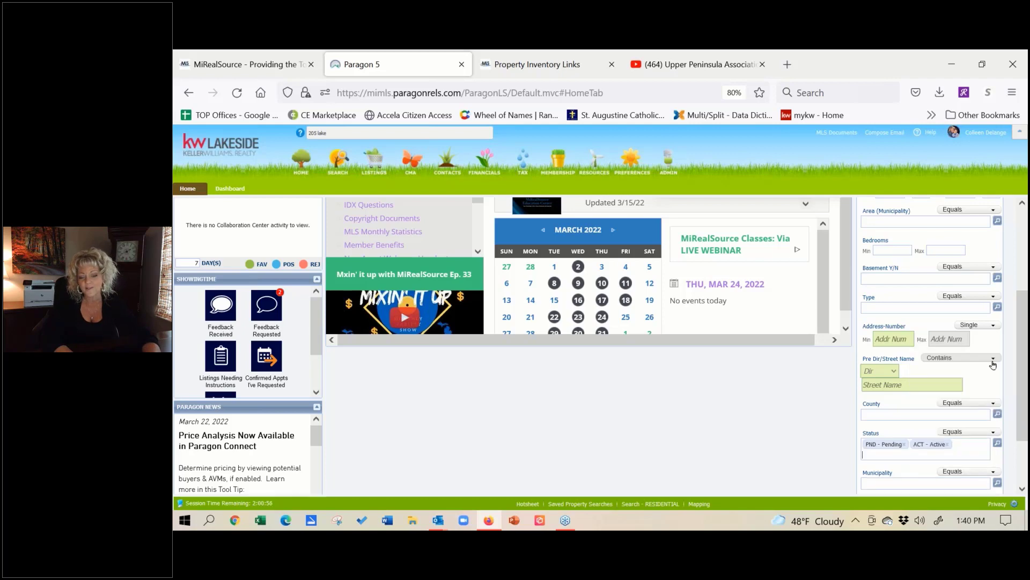
scroll(1020, 349, "up", 3)
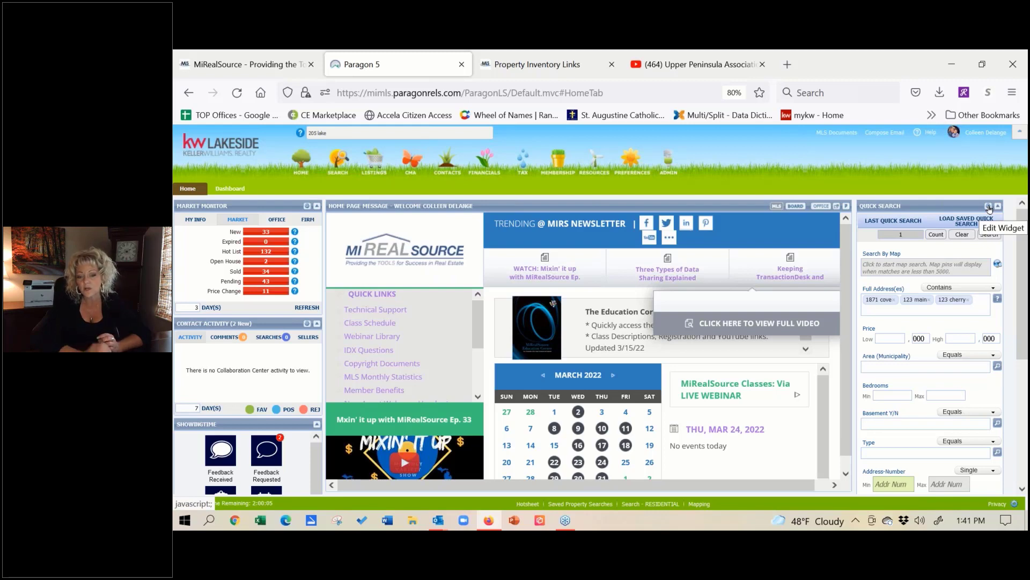
left_click(990, 208)
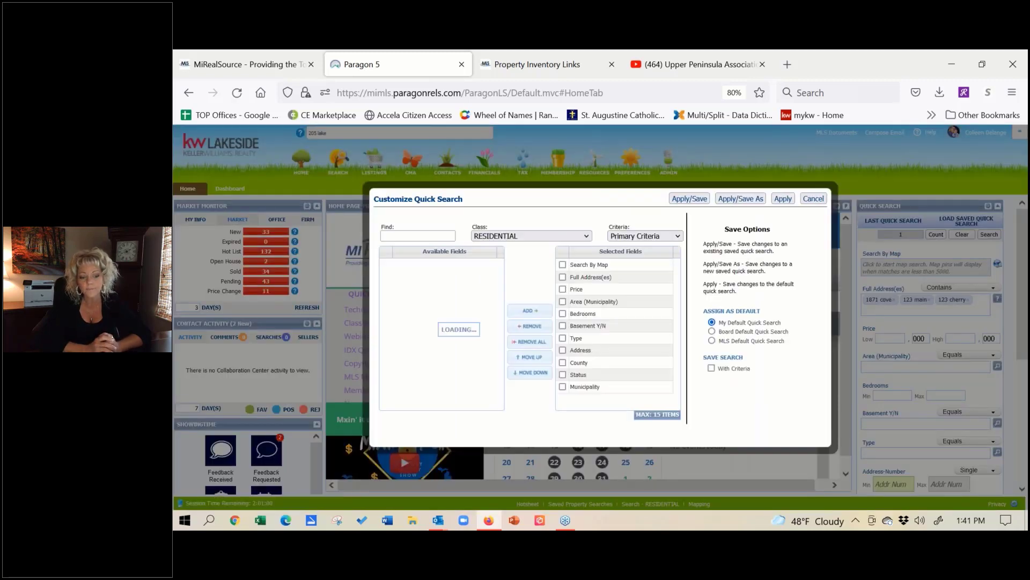
Step: Find 'full', add Full Address(es) to the selected fields directly below Price, and apply
left_click(563, 277)
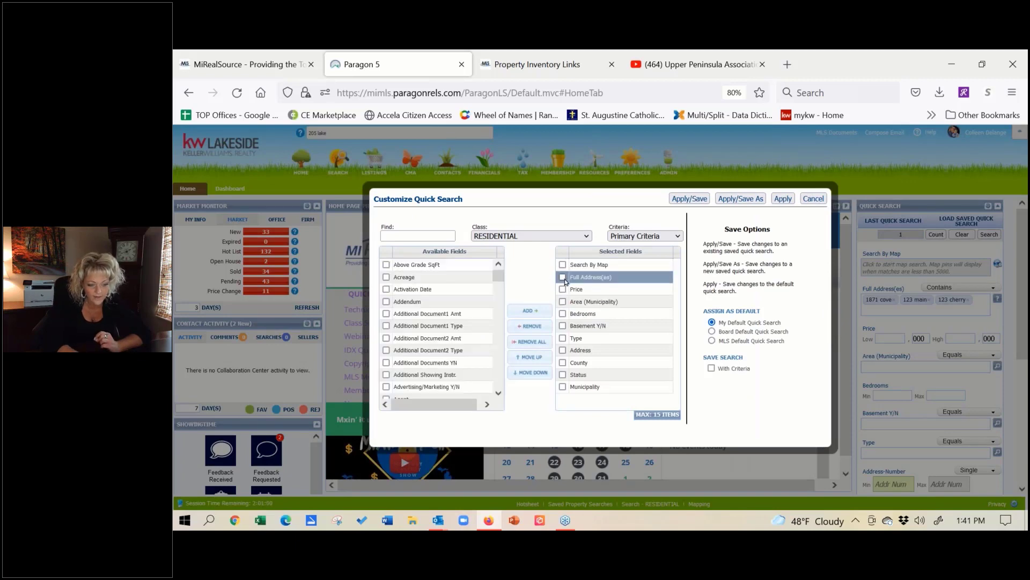
left_click(538, 328)
left_click(438, 235)
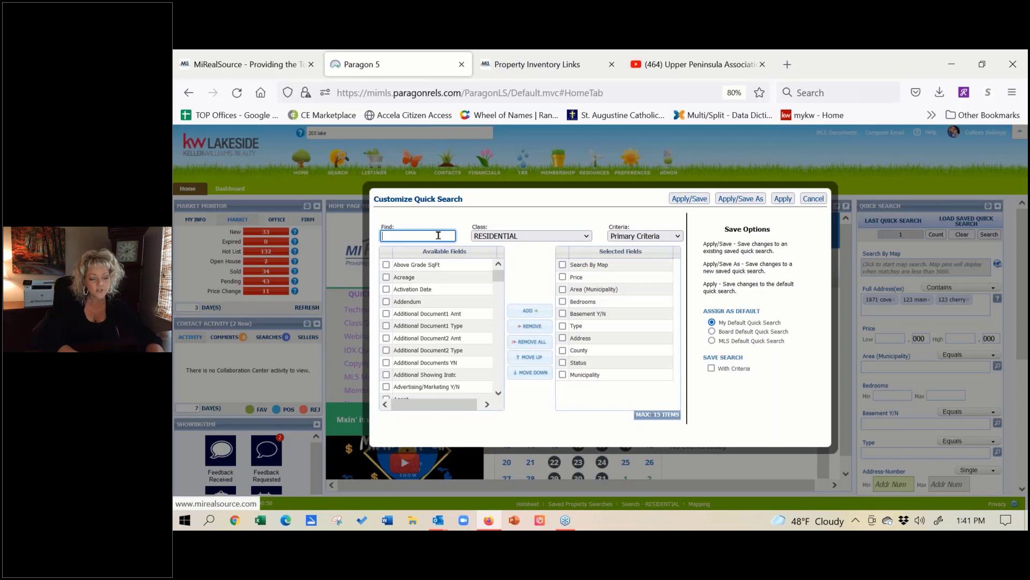
type("ful")
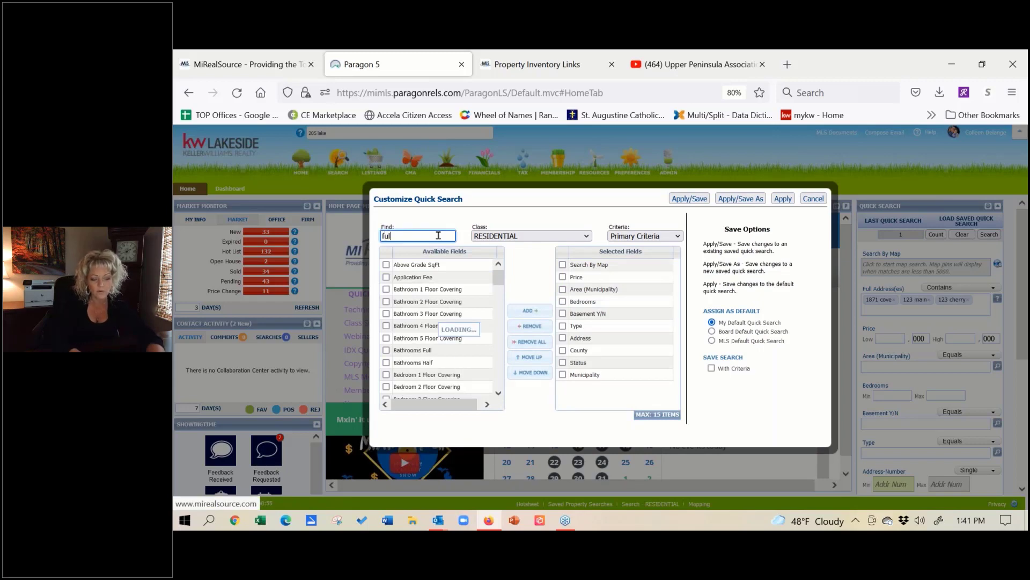
type("l")
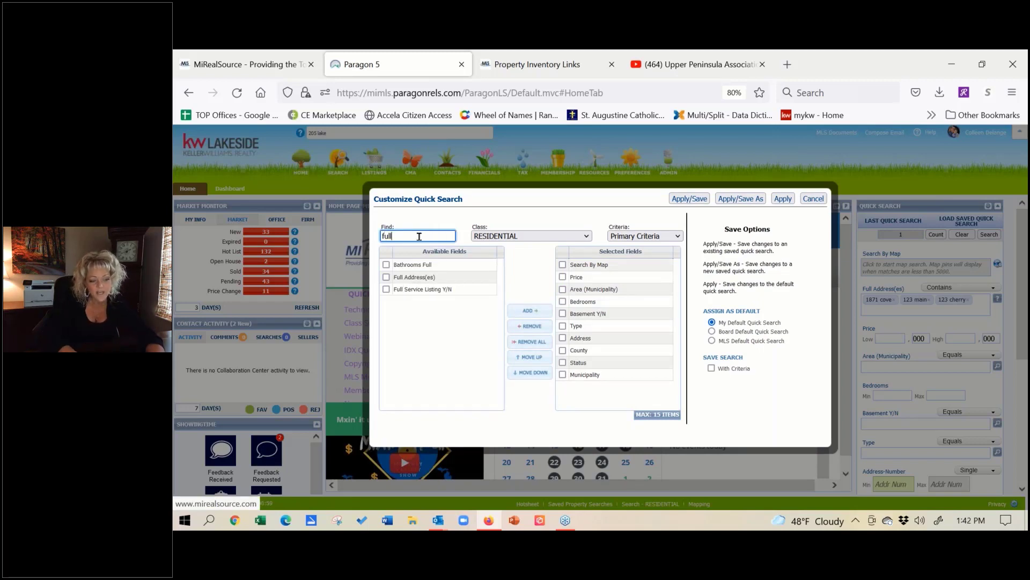
left_click(386, 277)
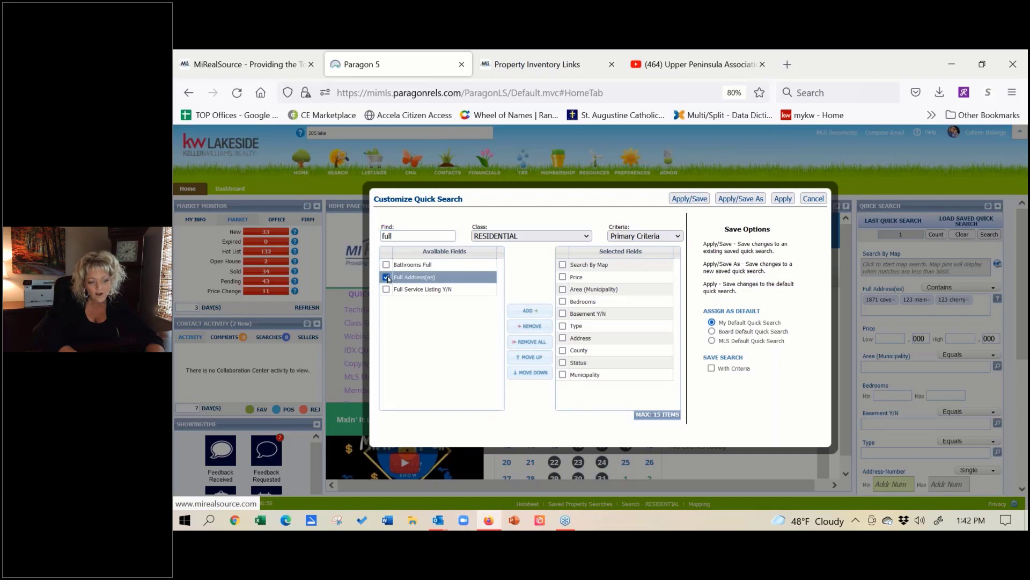
left_click(526, 312)
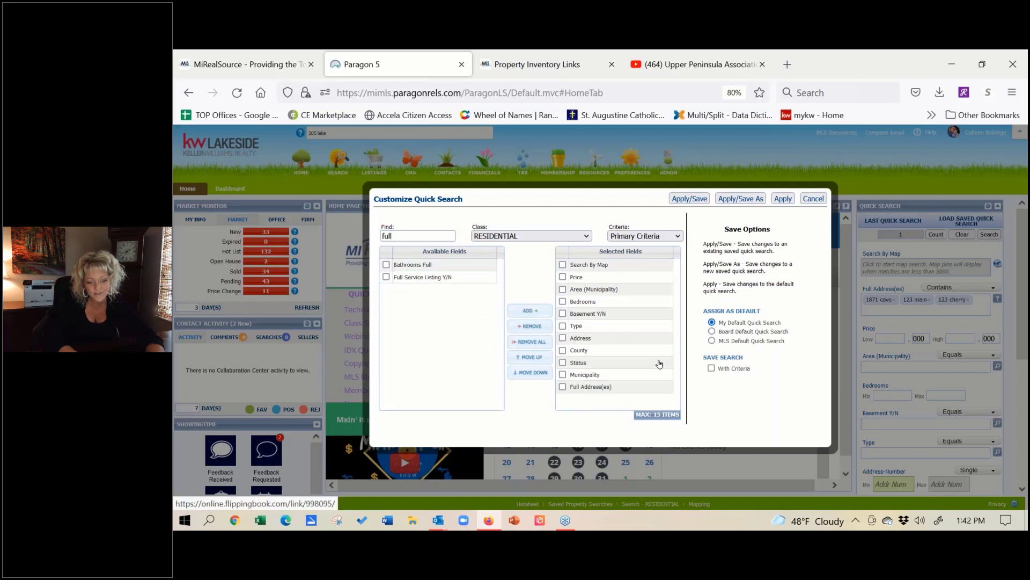
left_click_drag(644, 389, 643, 284)
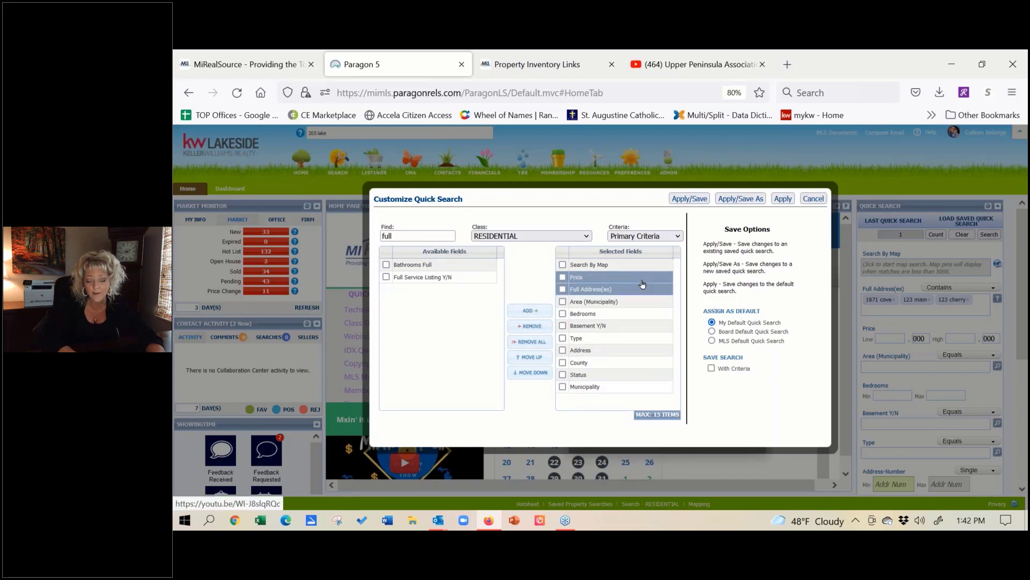
left_click_drag(642, 285, 704, 261)
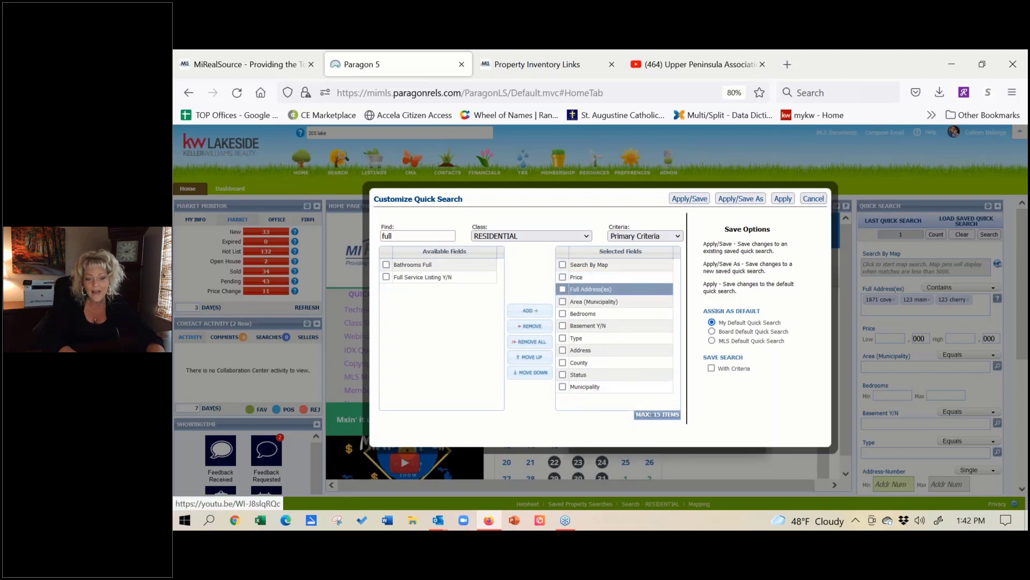
left_click(783, 199)
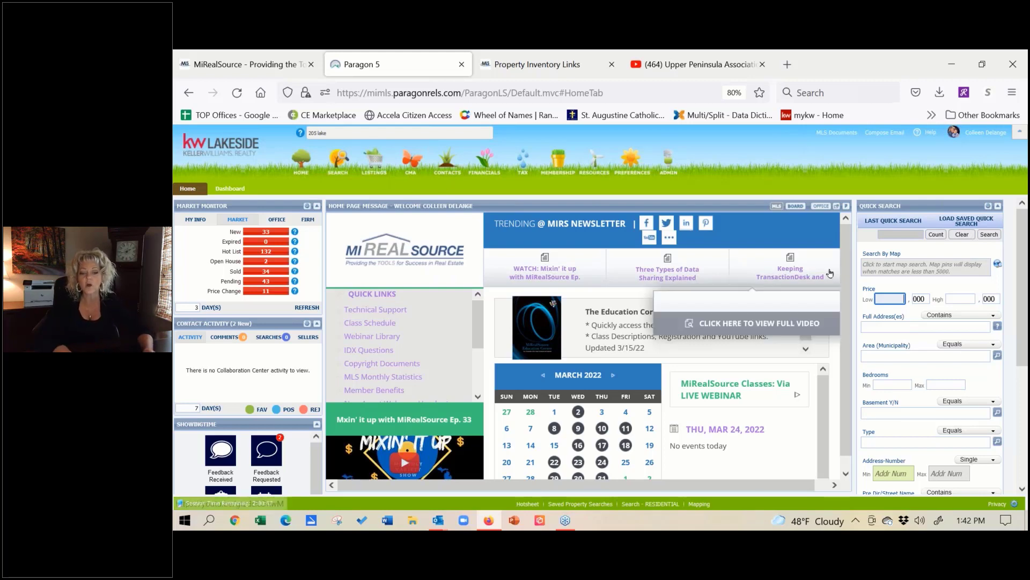
Step: Scroll the home page to check Full Address(es) now listed under Price in Quick Search
left_click_drag(1026, 306, 1019, 279)
left_click_drag(343, 133, 307, 132)
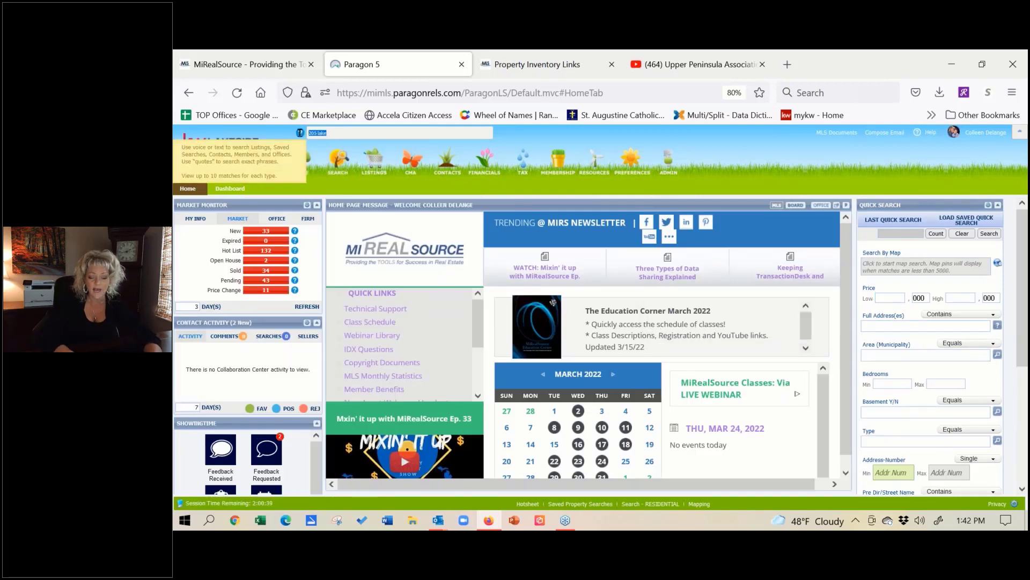
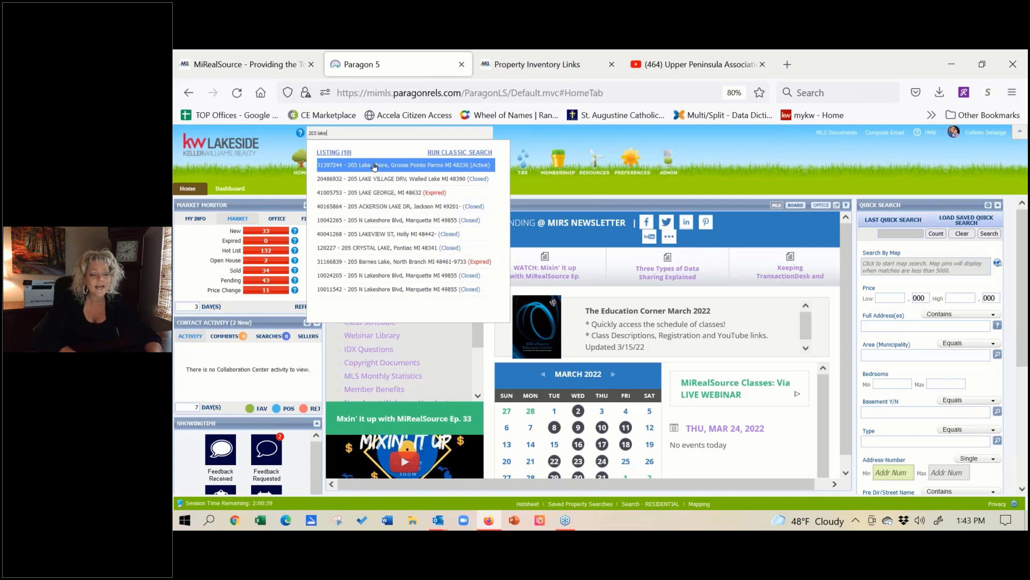
left_click(708, 162)
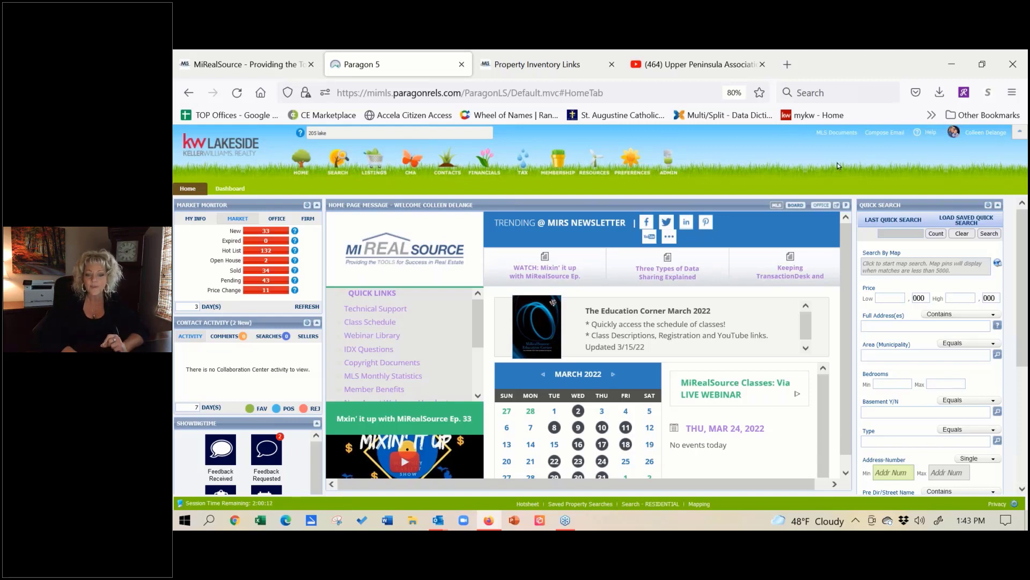
Step: Search 'original' in Customize Quick Search, add Original MLS# to the selected fields, and apply
left_click(988, 206)
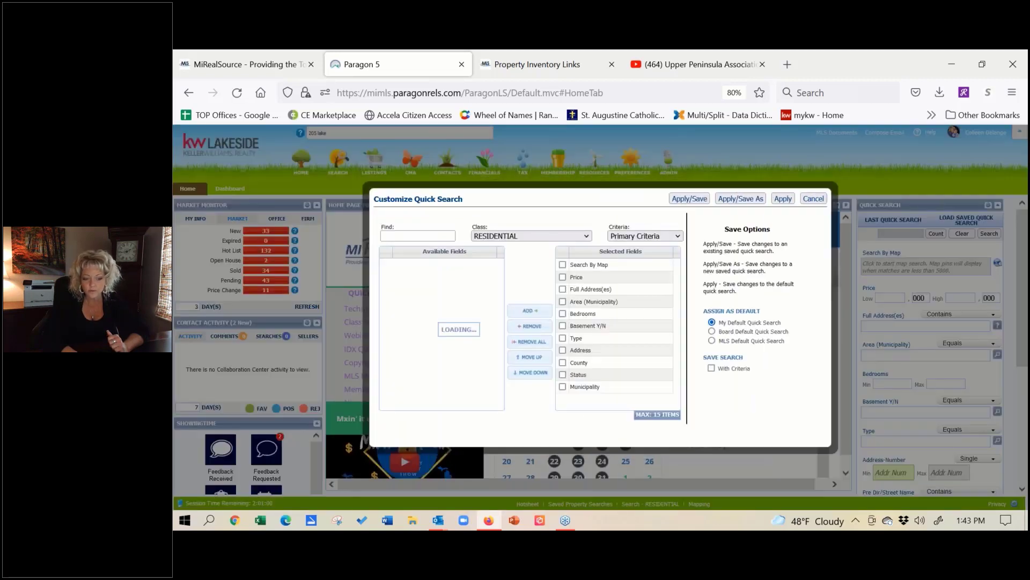
left_click(425, 235)
type("original")
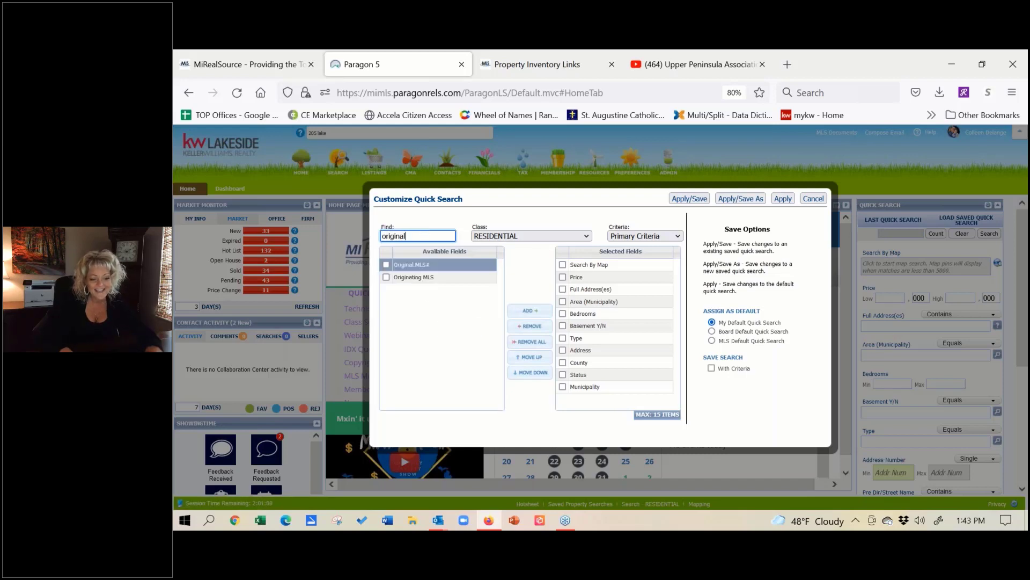
left_click(386, 264)
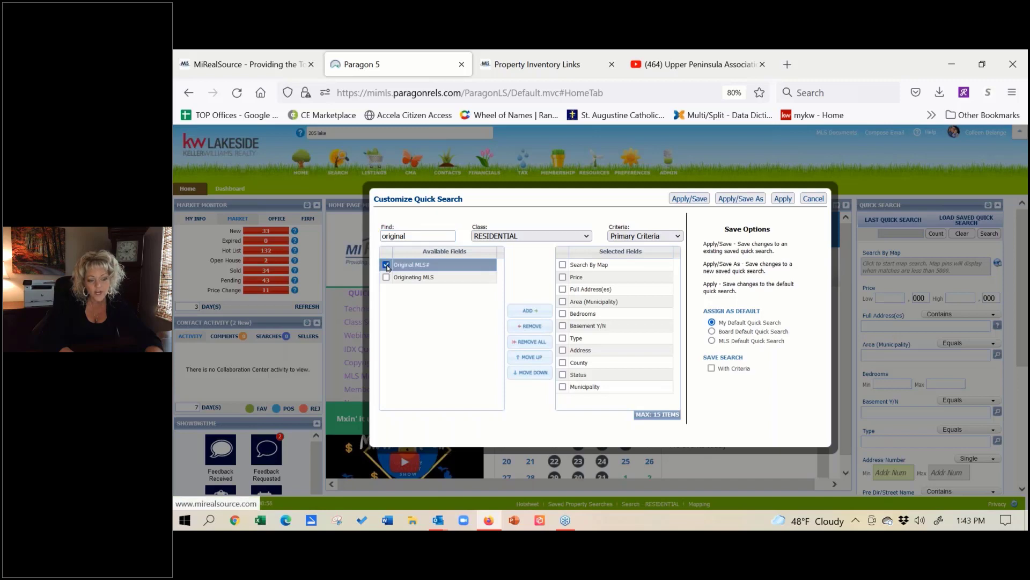
left_click(531, 313)
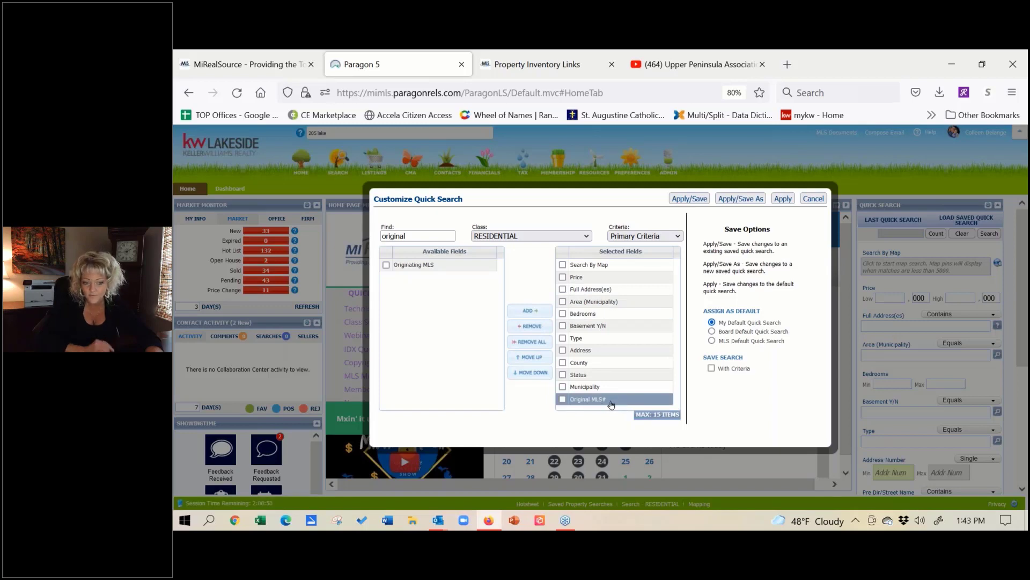
left_click(783, 199)
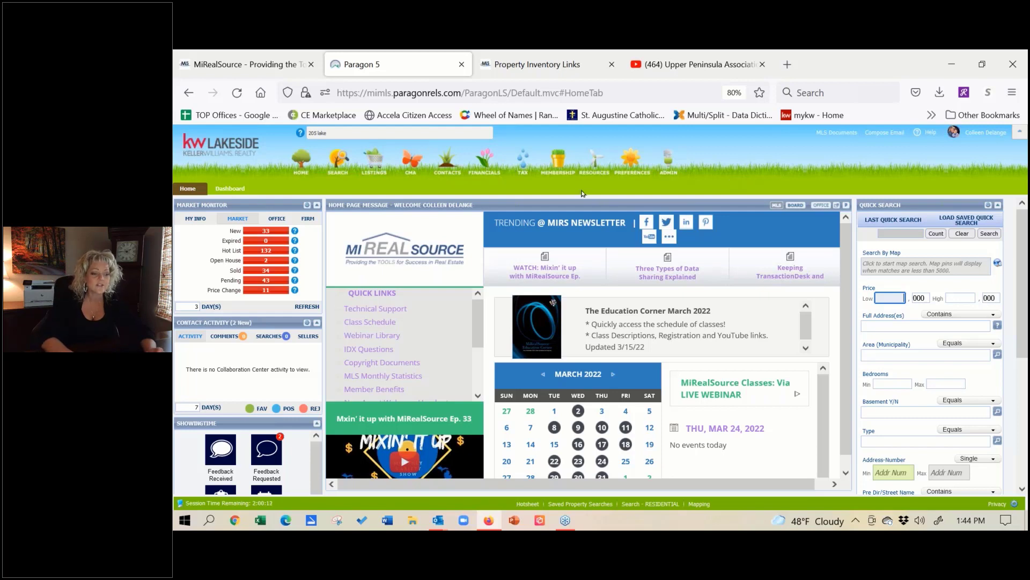
Step: Show the MY INFO counts in Market Monitor and list the agent's single Wales Twp listing
left_click(197, 221)
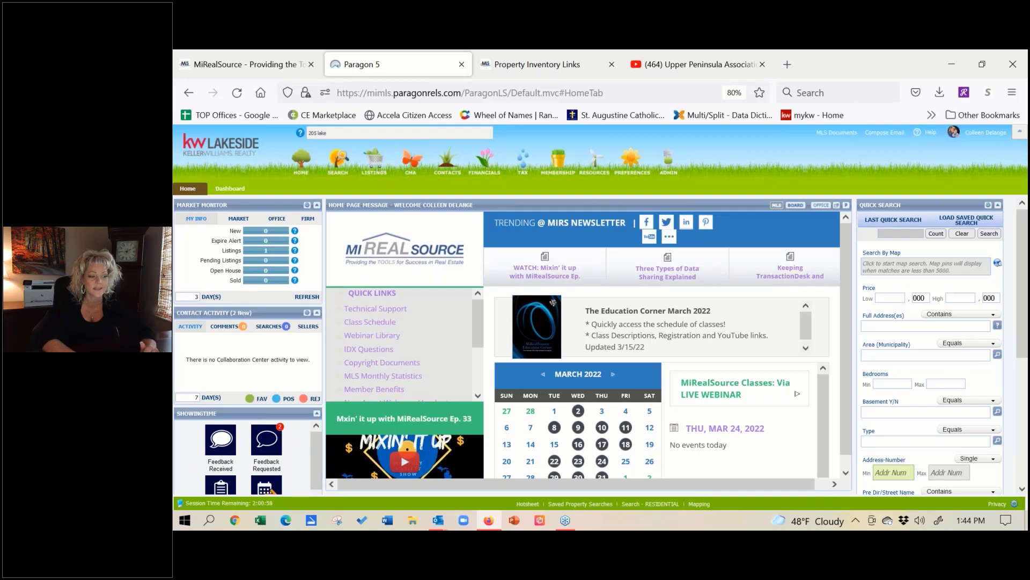
left_click(266, 254)
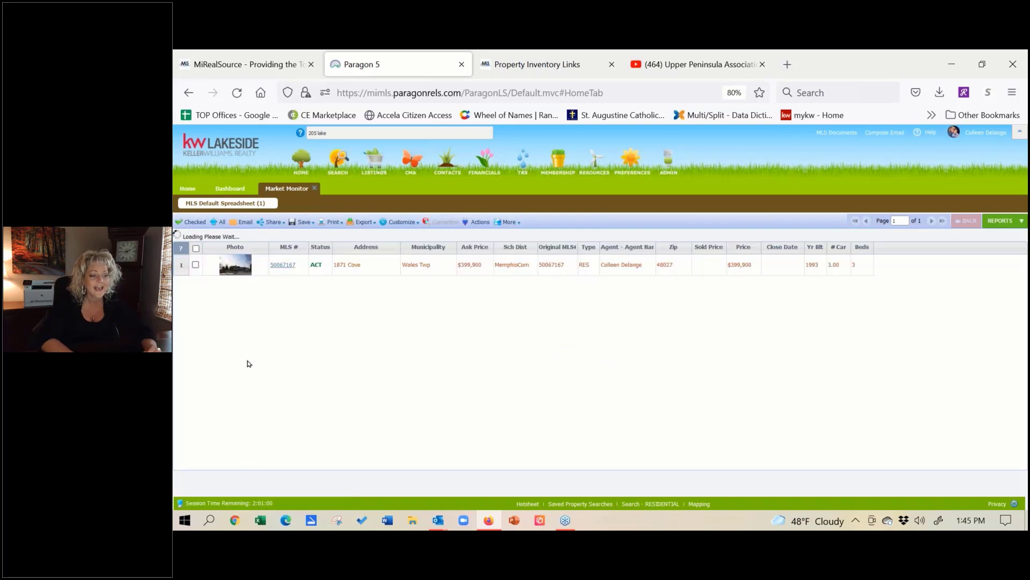
left_click(287, 265)
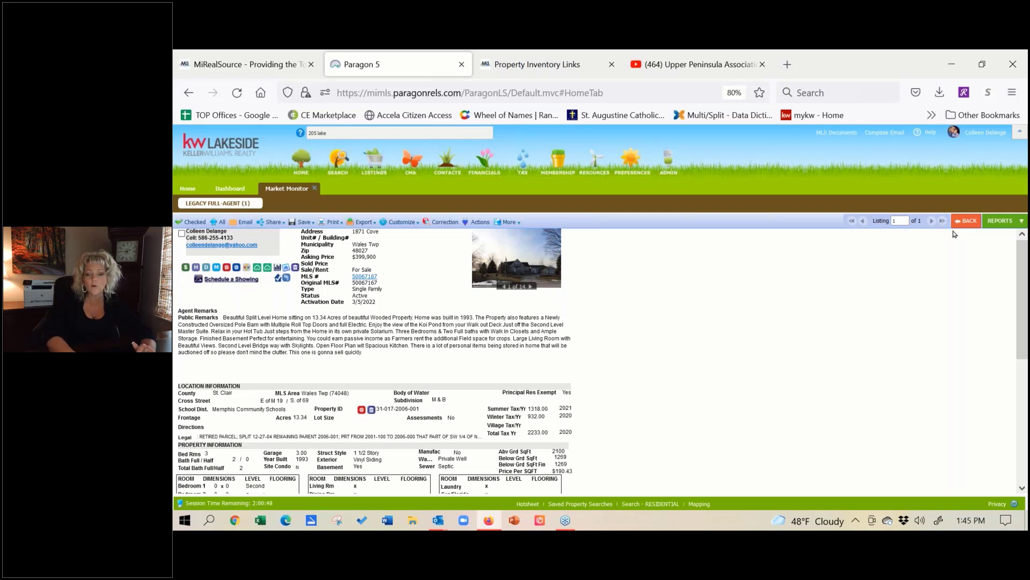
left_click(994, 222)
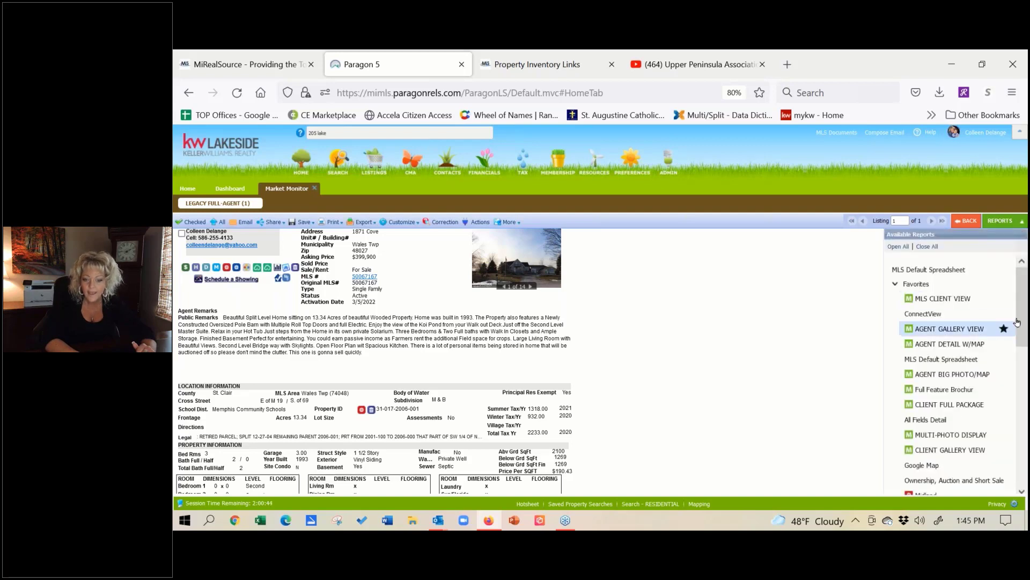
left_click_drag(1023, 316, 1020, 473)
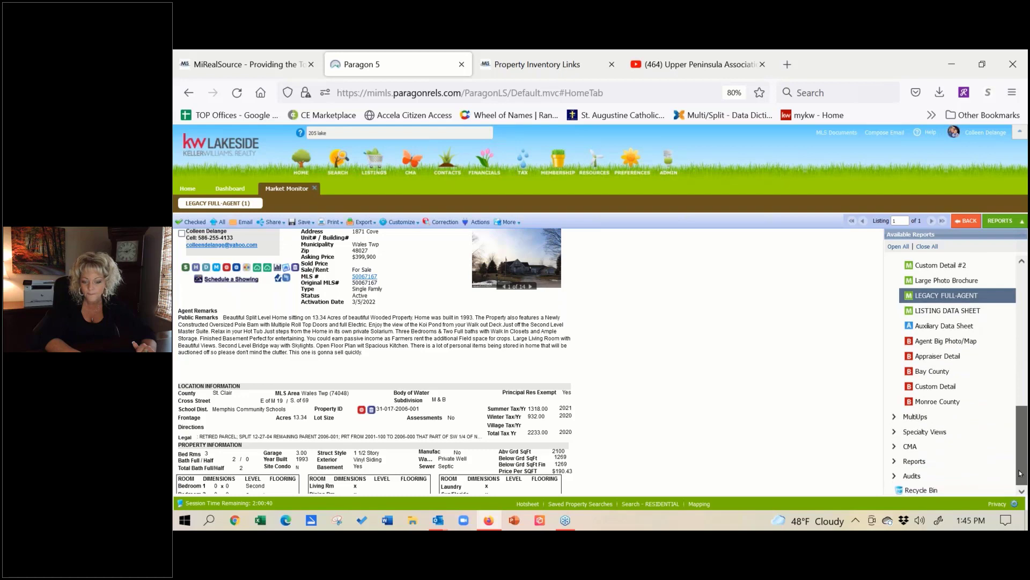
left_click(895, 432)
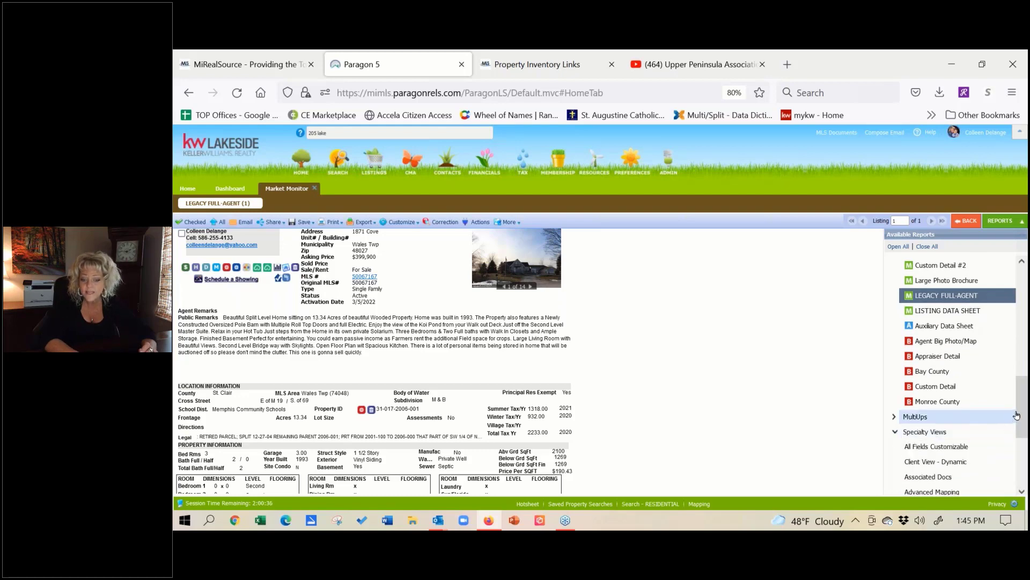
left_click_drag(1022, 404, 1019, 294)
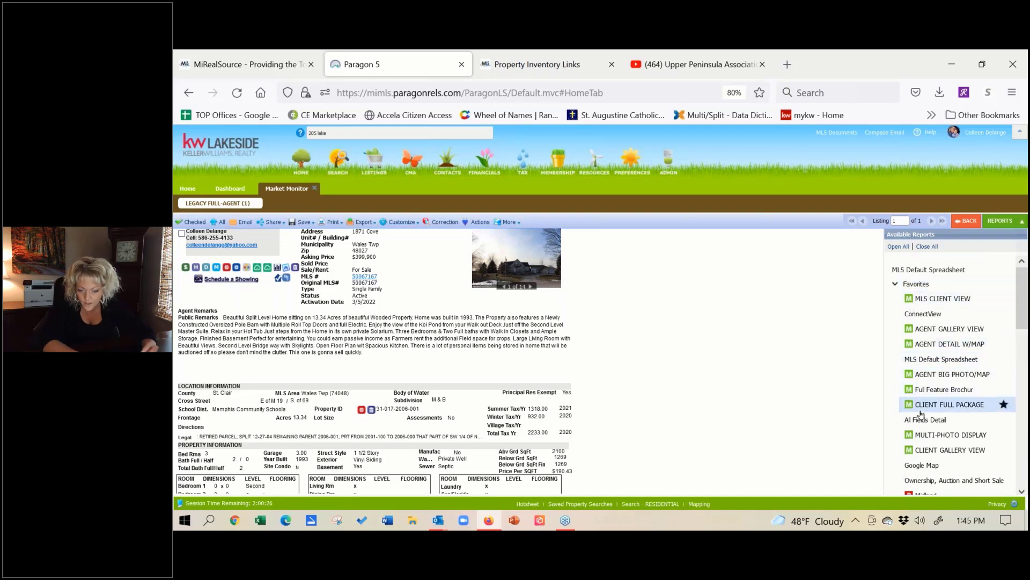
left_click_drag(1023, 322, 1016, 385)
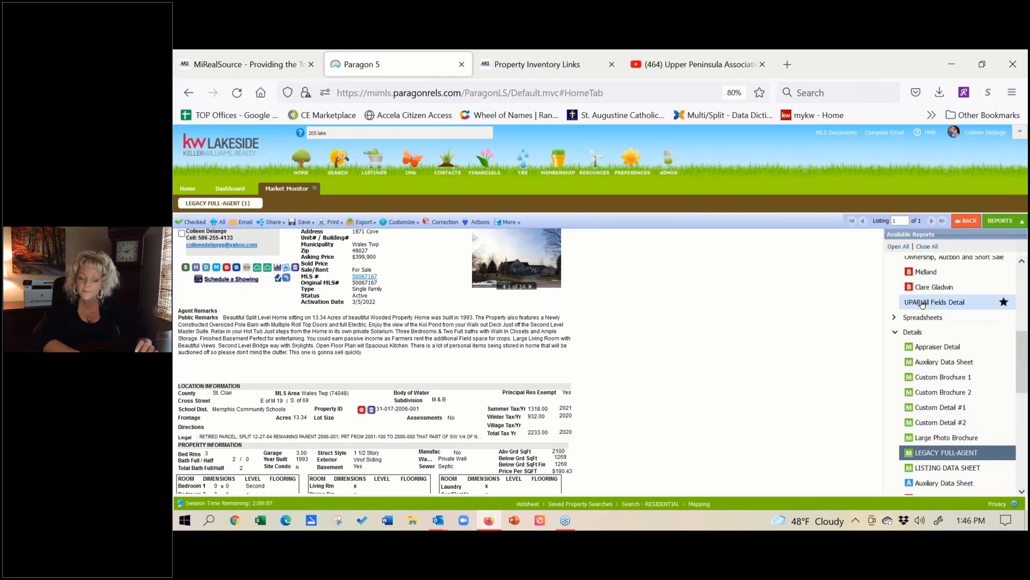
left_click(922, 304)
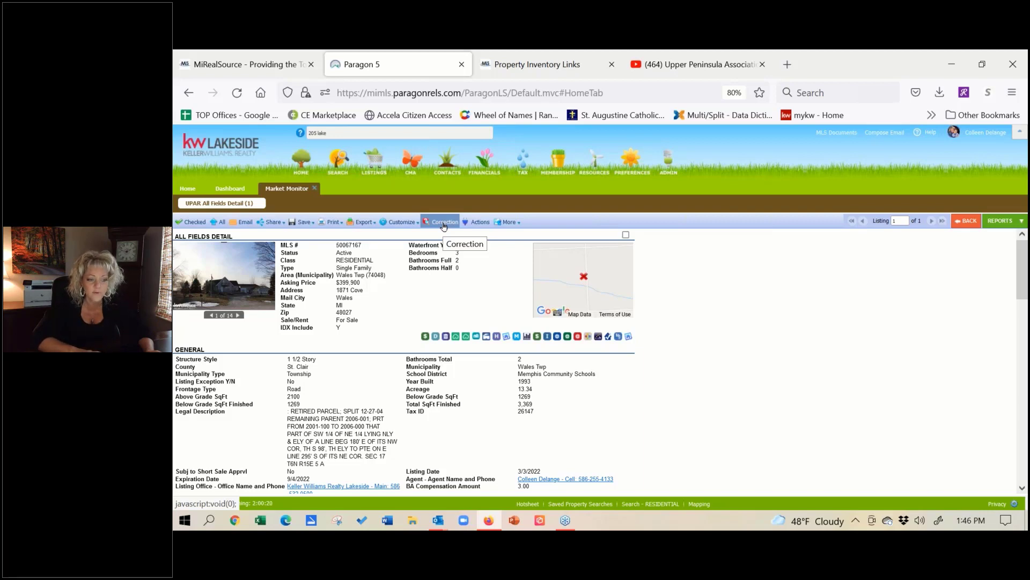
left_click(444, 222)
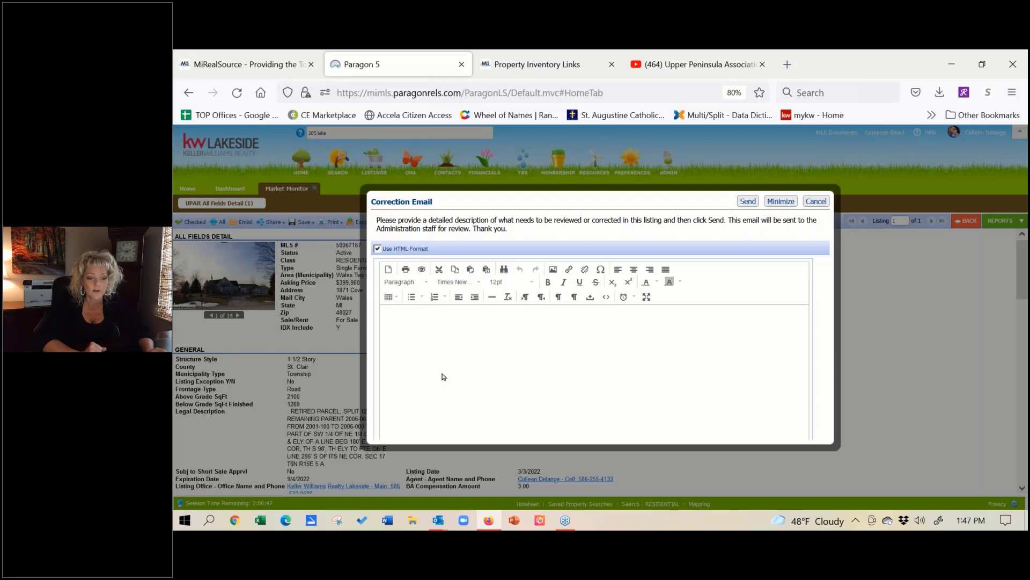
left_click(817, 201)
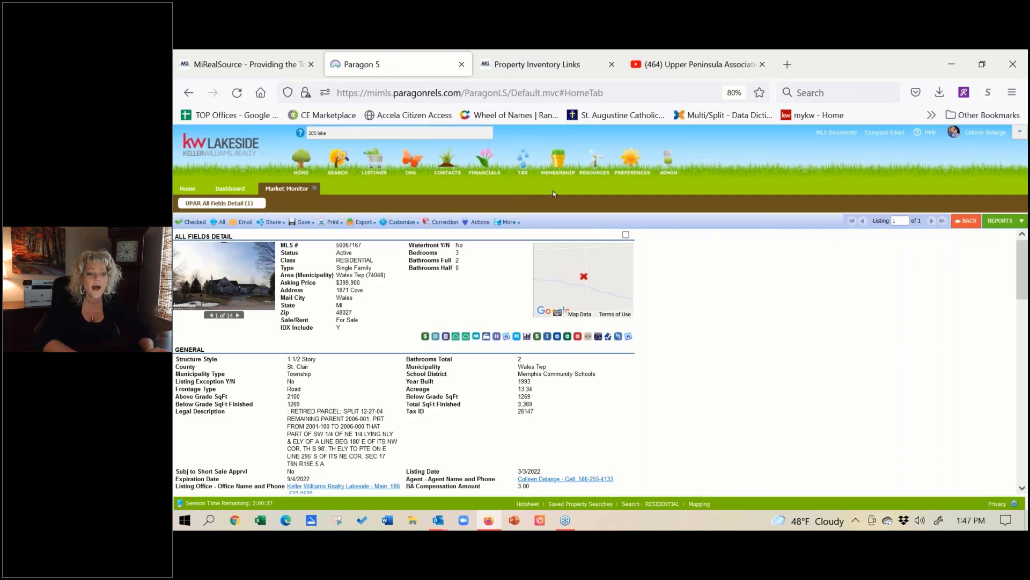
Step: Bring up the Resources menu with data sharing, agent tools, social media and broker tools links
mouse_move(594, 164)
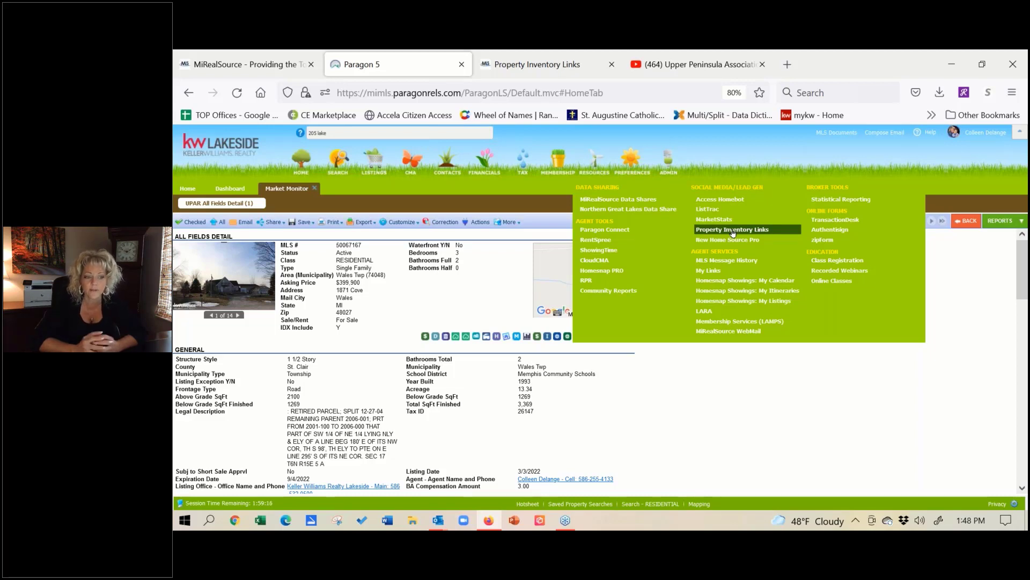
left_click(513, 58)
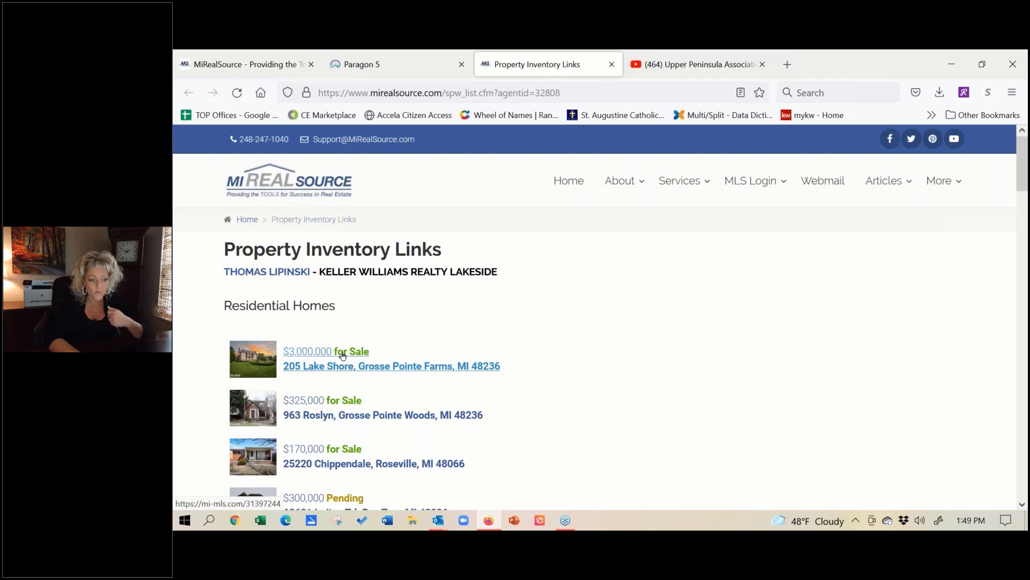
left_click(342, 356)
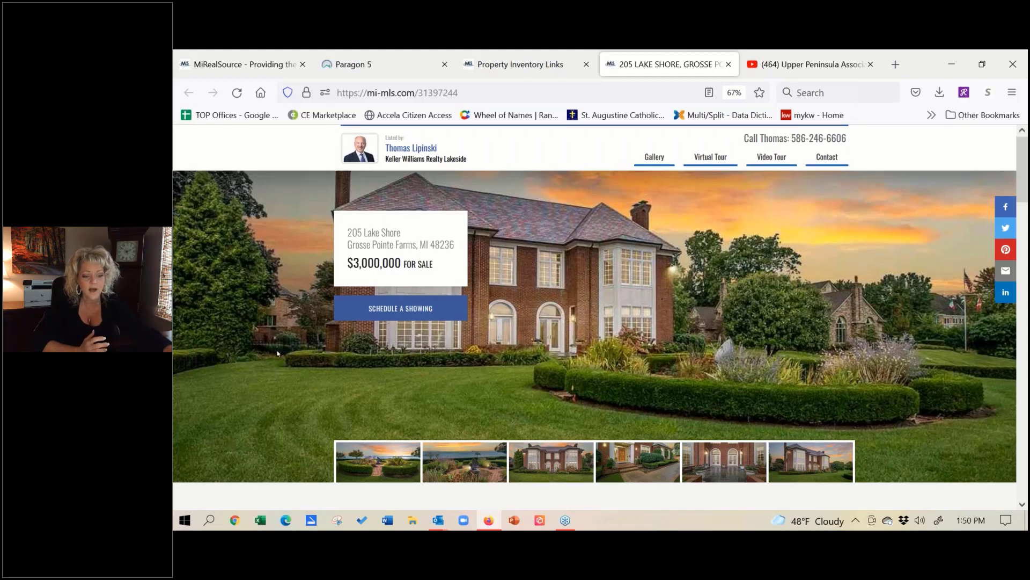
scroll(276, 368, "down", 3)
scroll(272, 416, "down", 4)
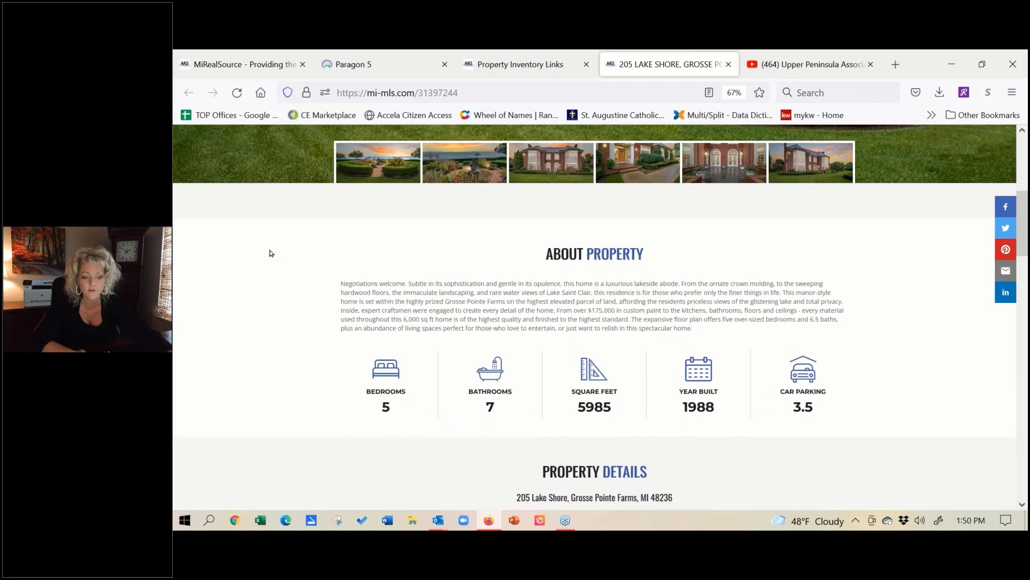
scroll(257, 427, "down", 3)
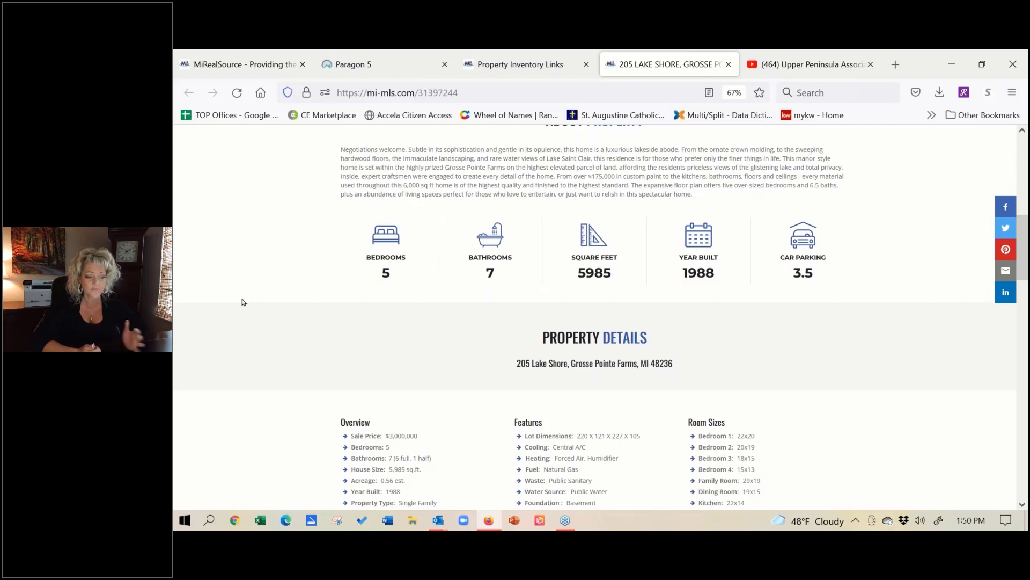
scroll(252, 290, "down", 3)
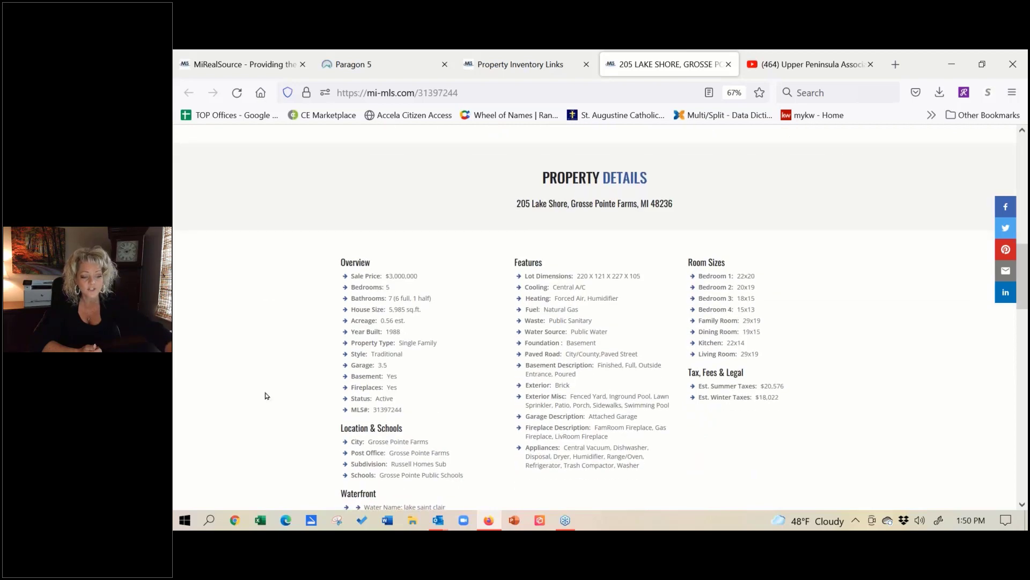
scroll(270, 358, "down", 1)
scroll(273, 264, "down", 2)
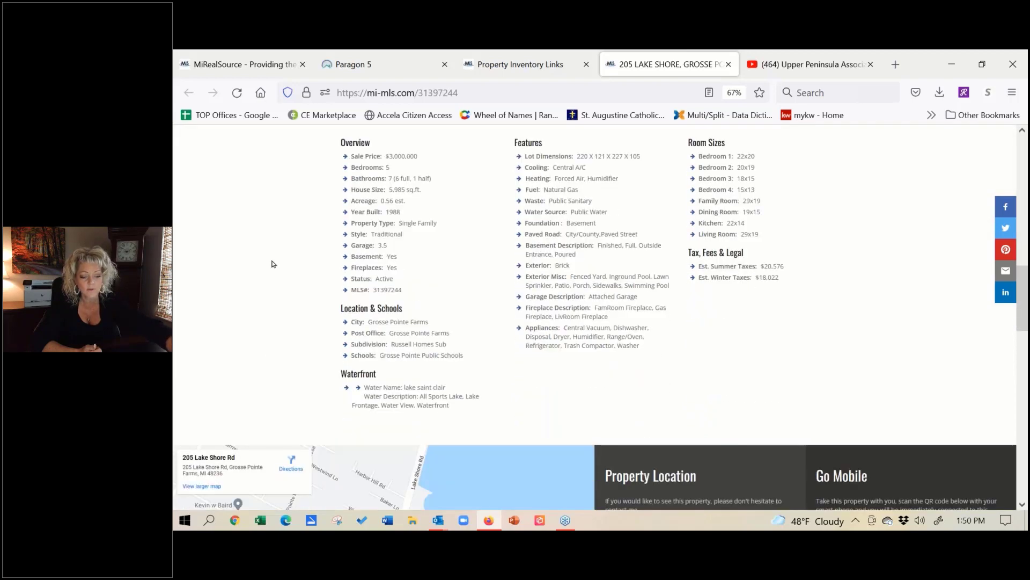
scroll(273, 264, "down", 5)
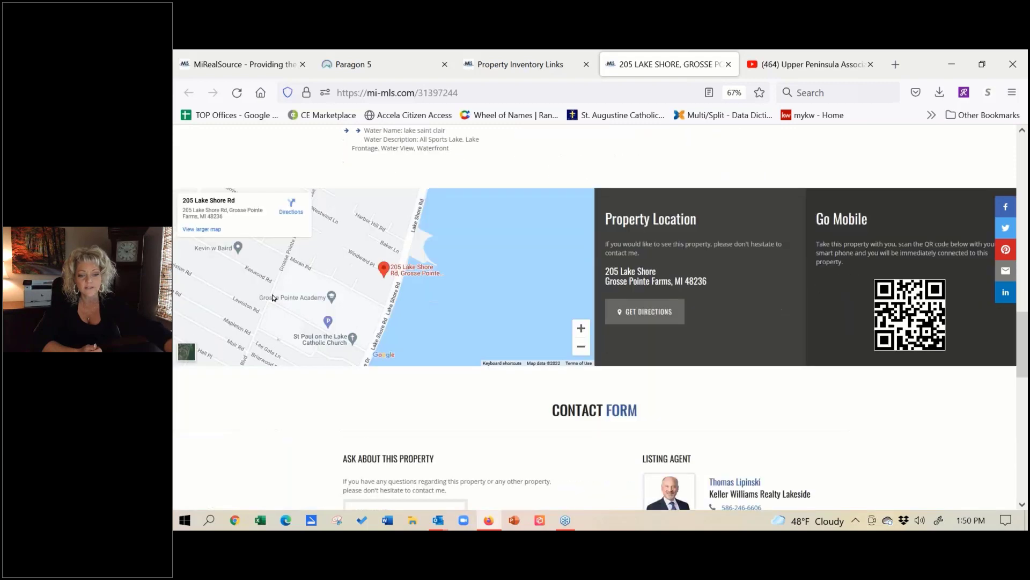
scroll(260, 391, "down", 4)
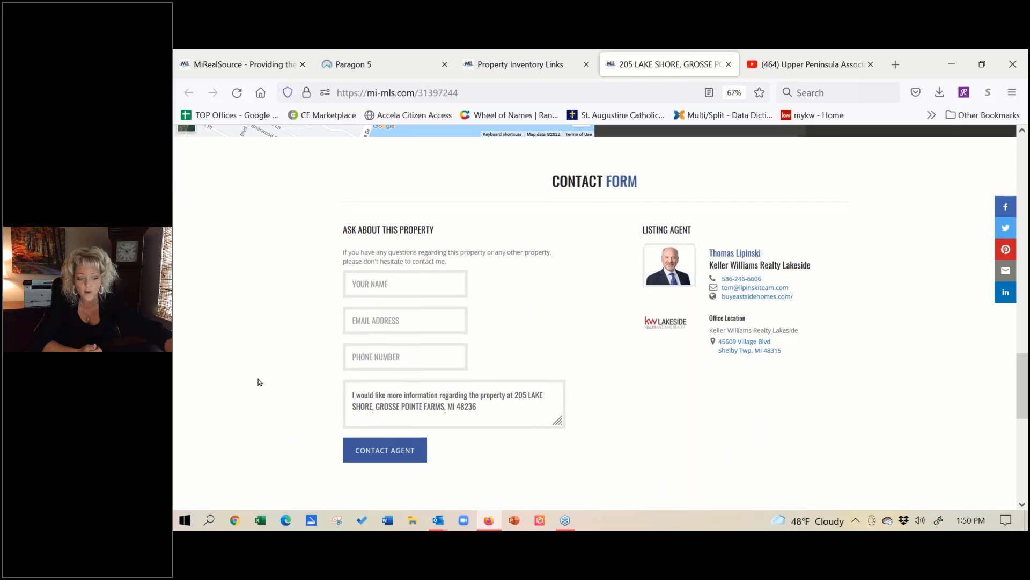
scroll(259, 356, "down", 5)
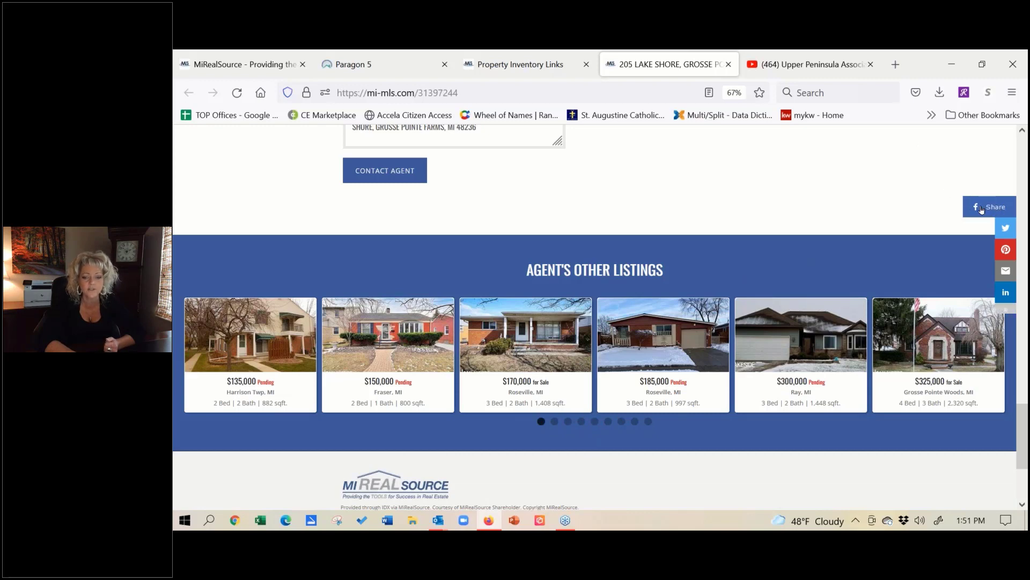
left_click(982, 209)
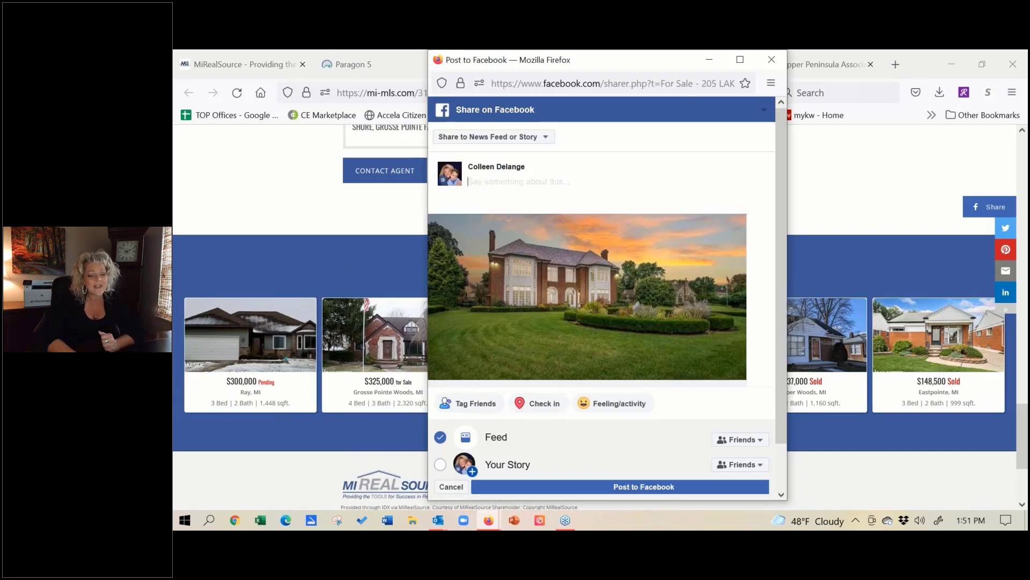
left_click(492, 136)
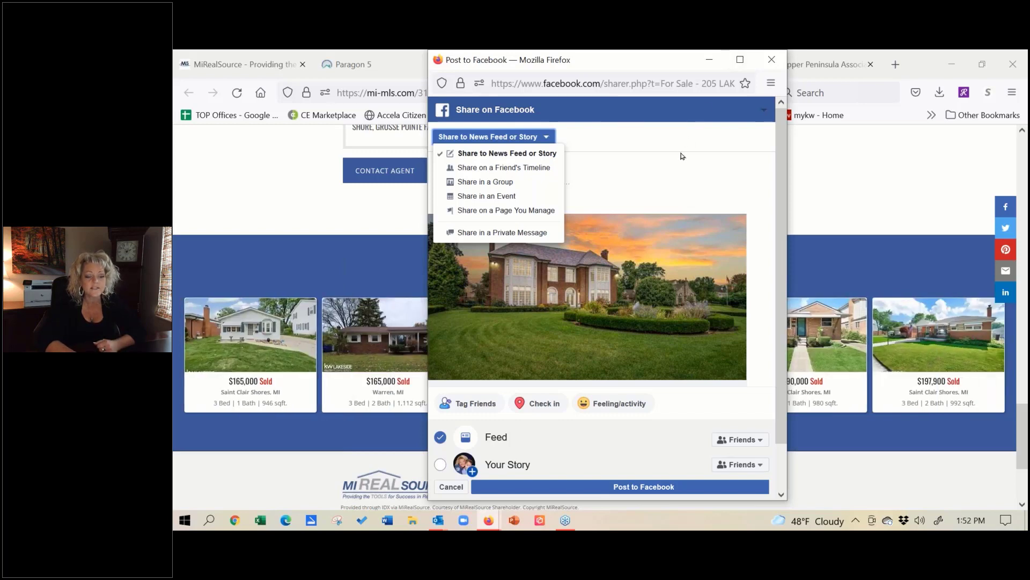
left_click(775, 59)
left_click(623, 326)
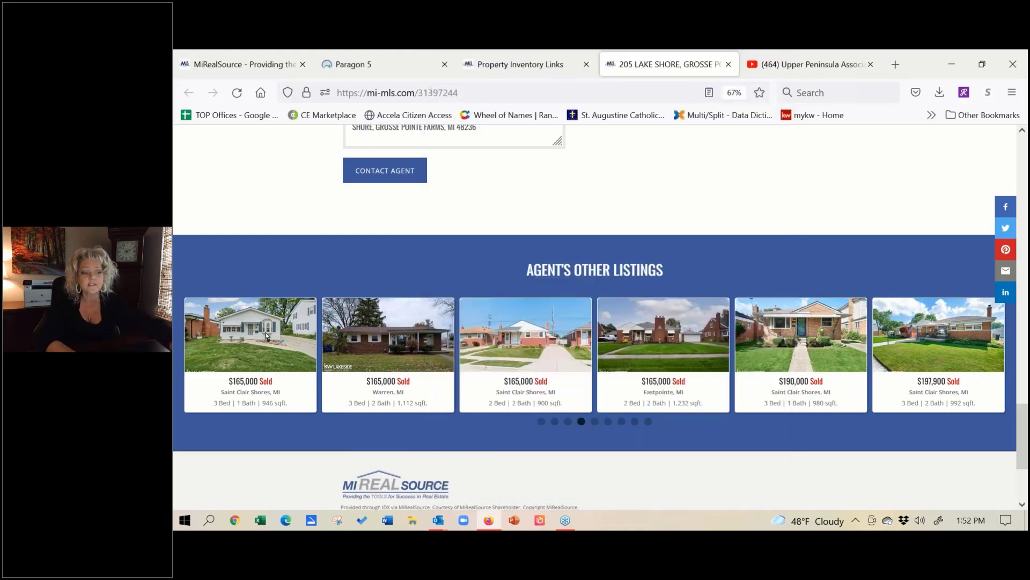
scroll(267, 336, "up", 15)
scroll(267, 336, "up", 10)
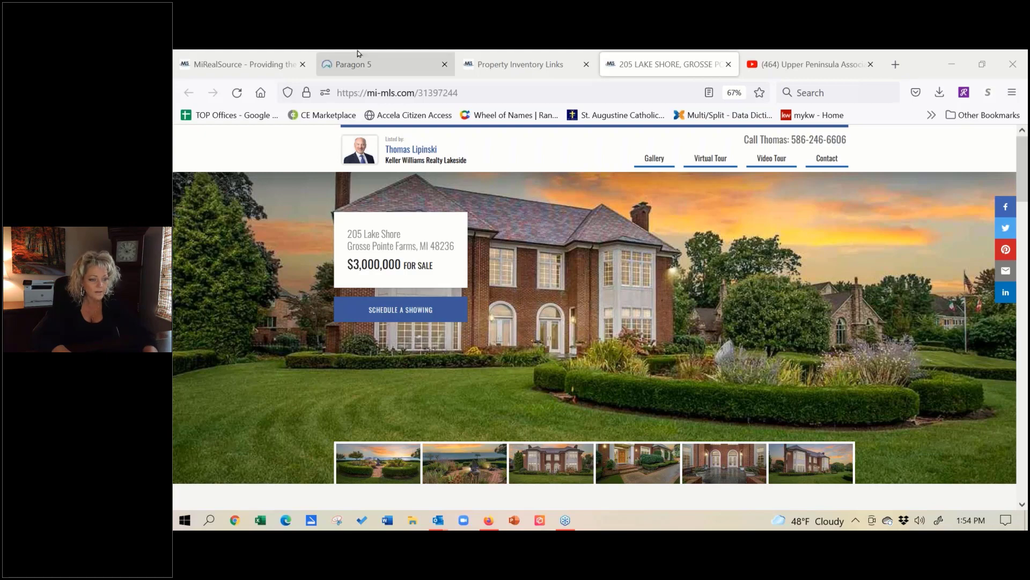
left_click(362, 66)
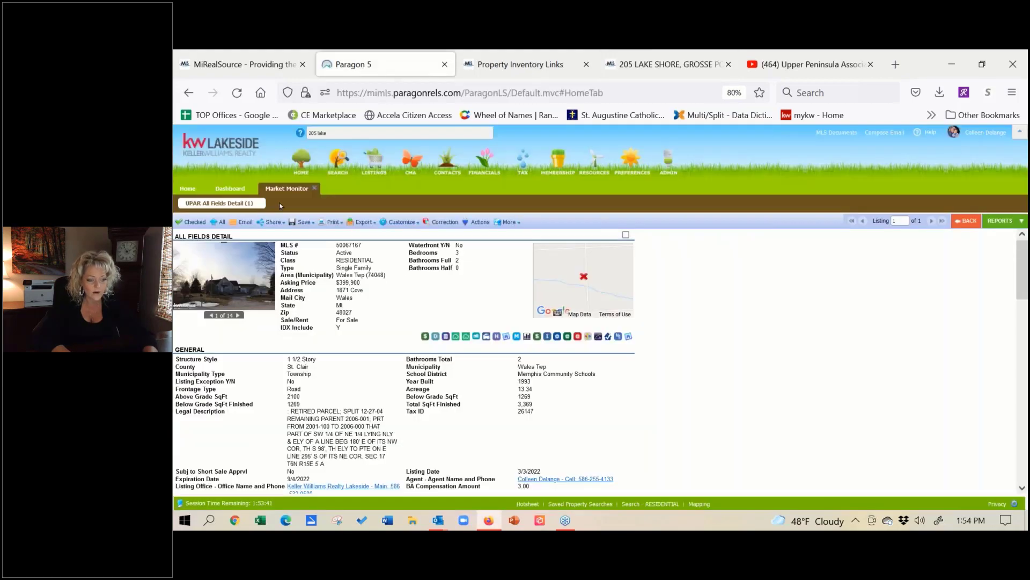
Step: Close the listing detail and open Property Inventory Links from the Resources menu
left_click(316, 189)
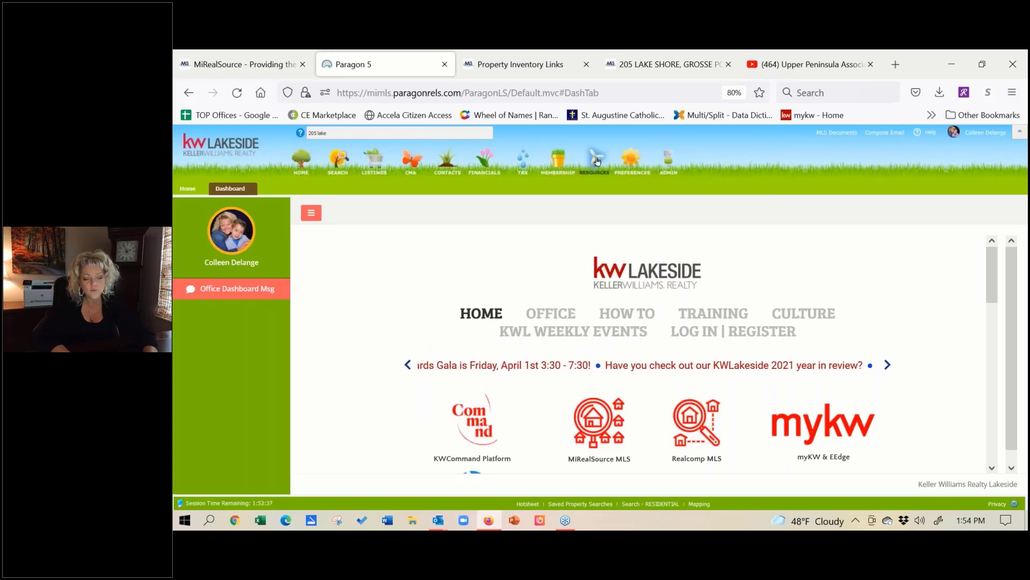
mouse_move(597, 161)
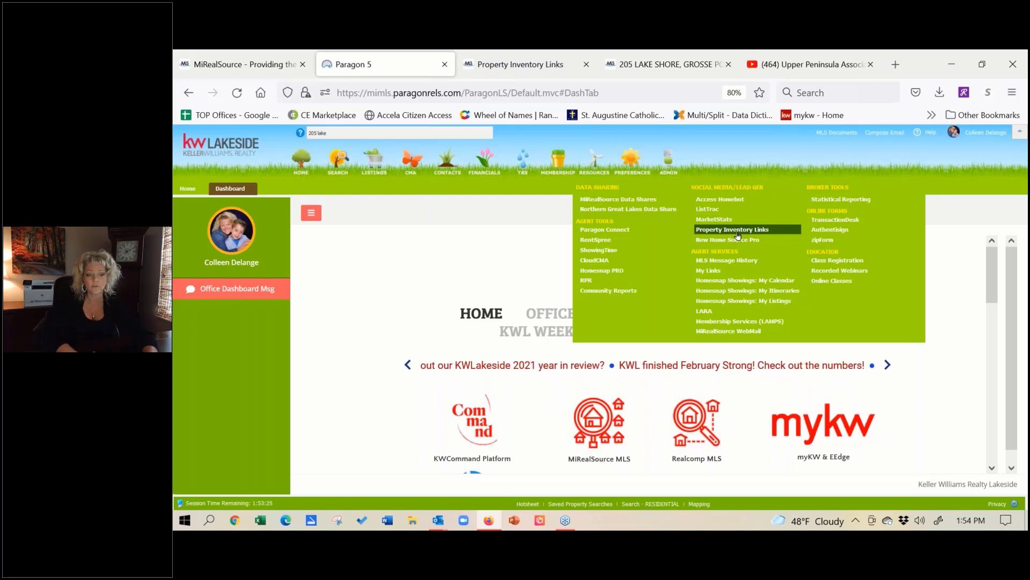
left_click(738, 235)
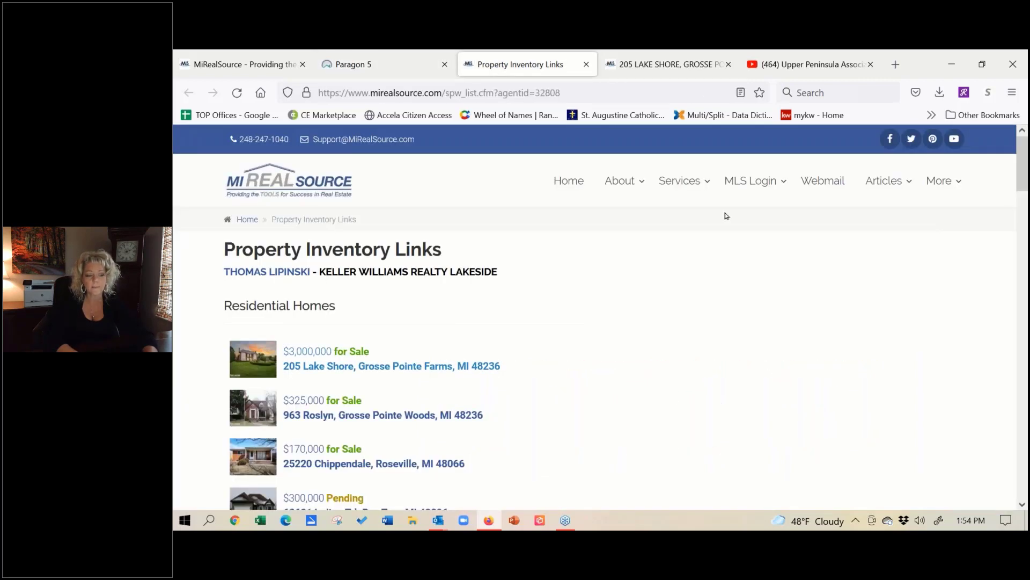
scroll(1023, 504, "down", 3)
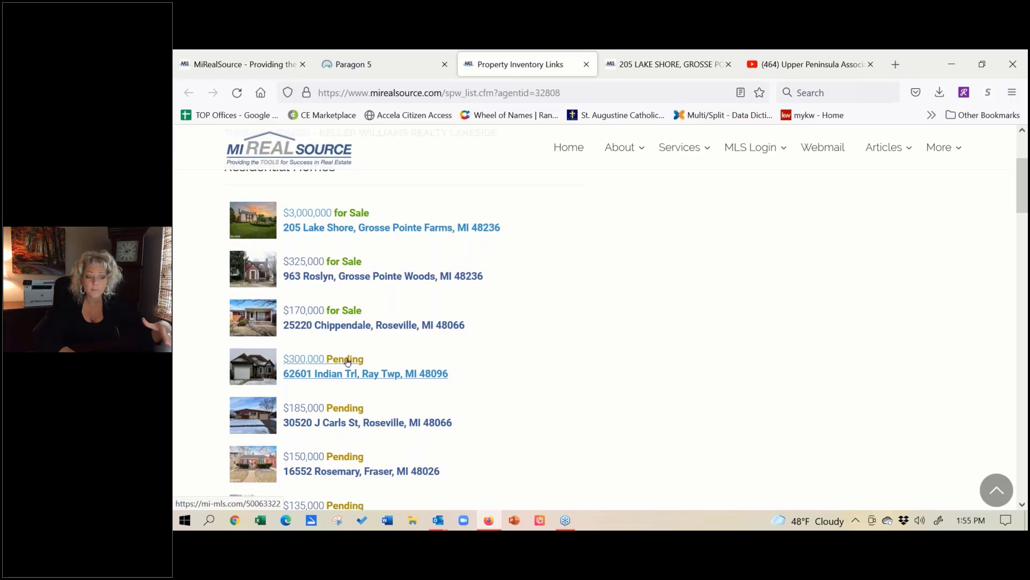
left_click(347, 361)
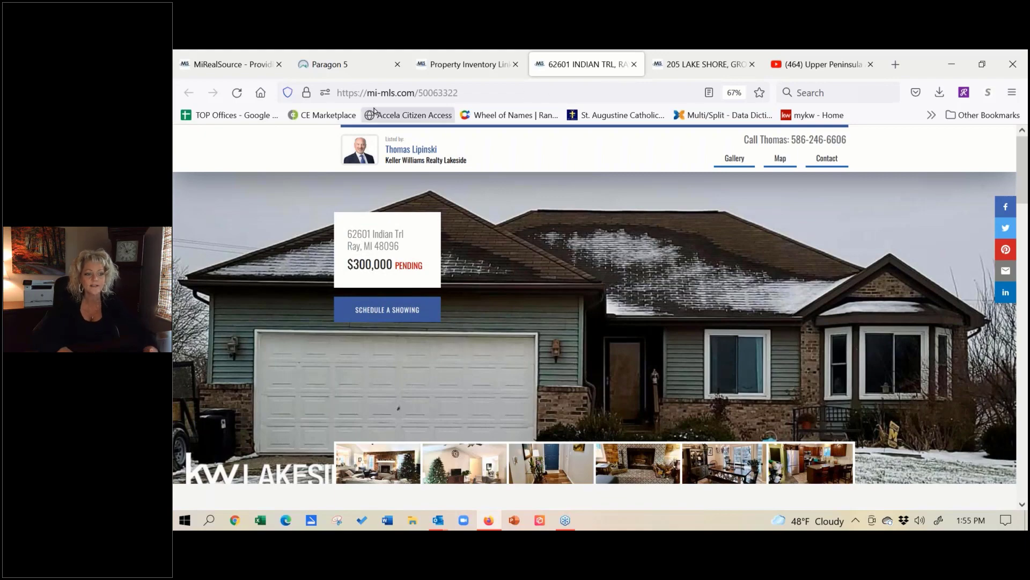
left_click(354, 65)
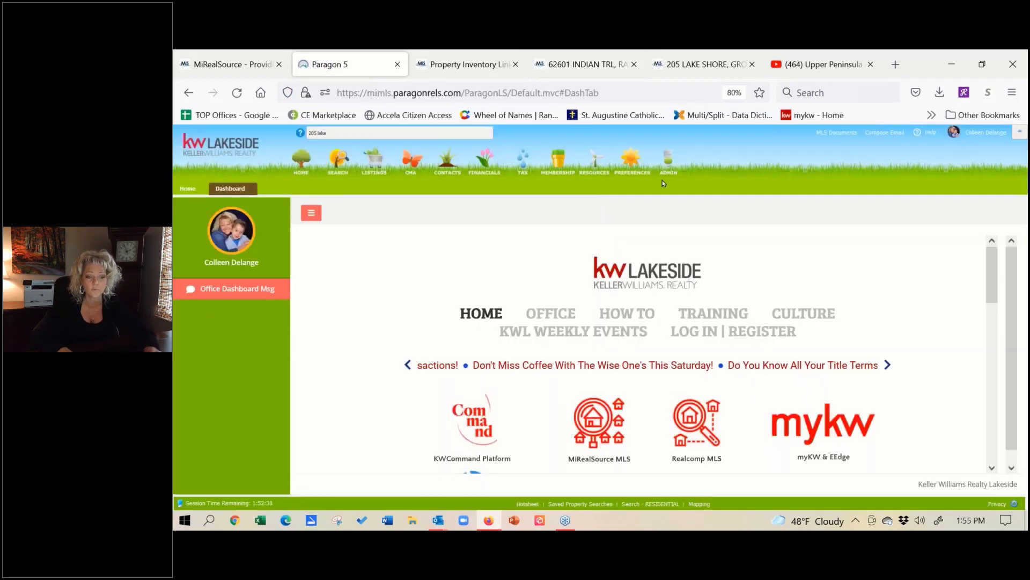
mouse_move(599, 165)
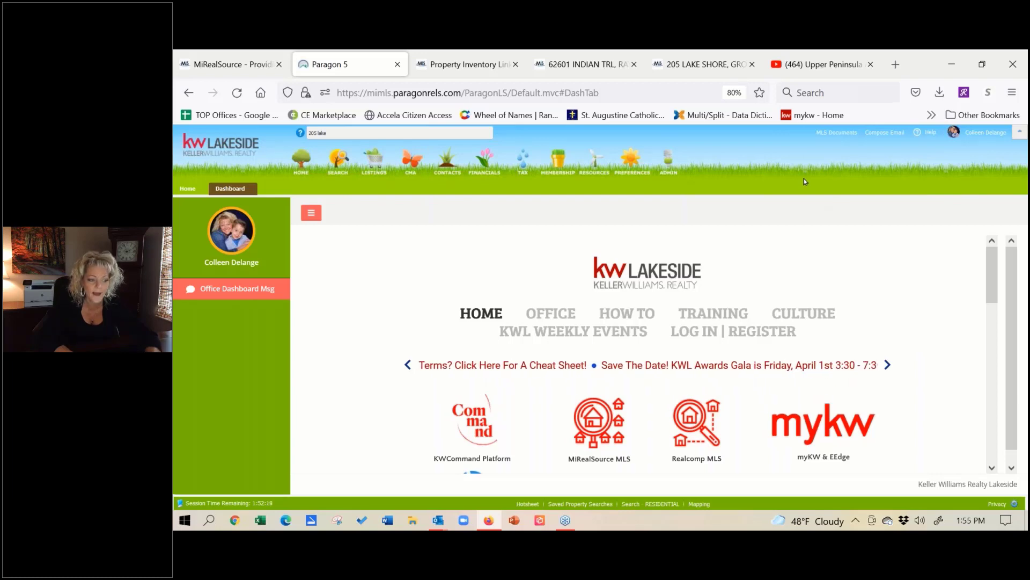
key("BackSpace")
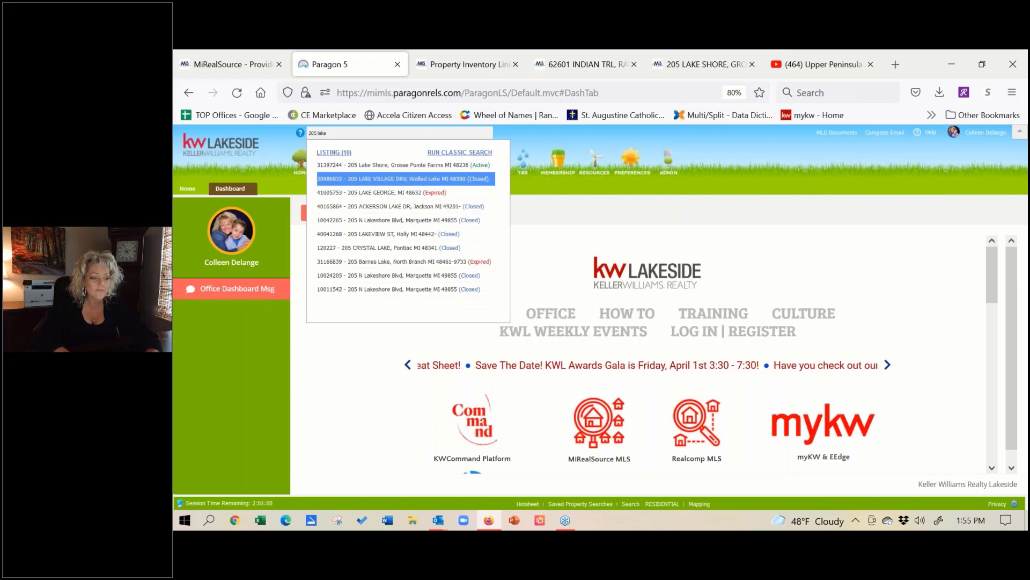
left_click(382, 166)
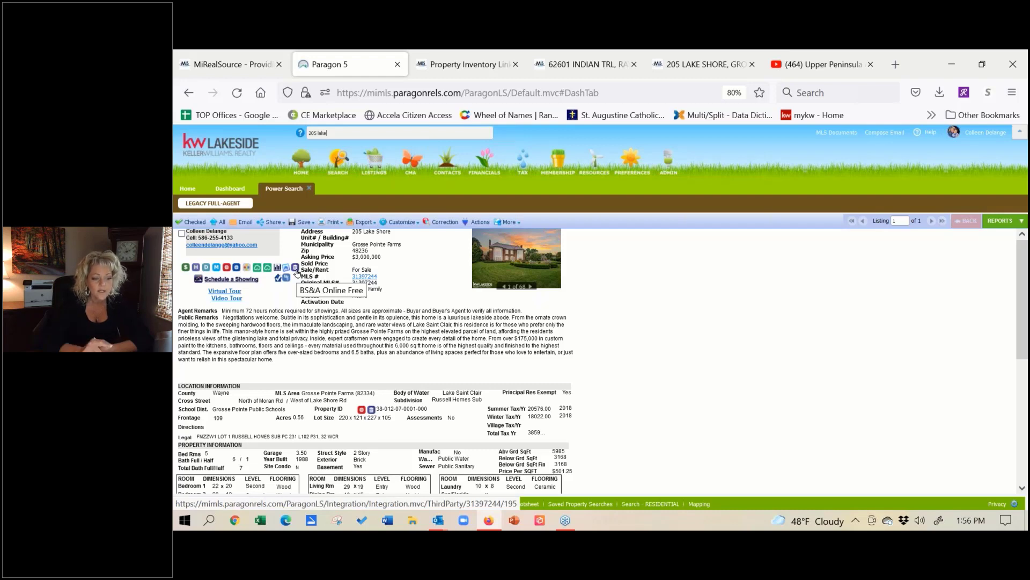
left_click(295, 268)
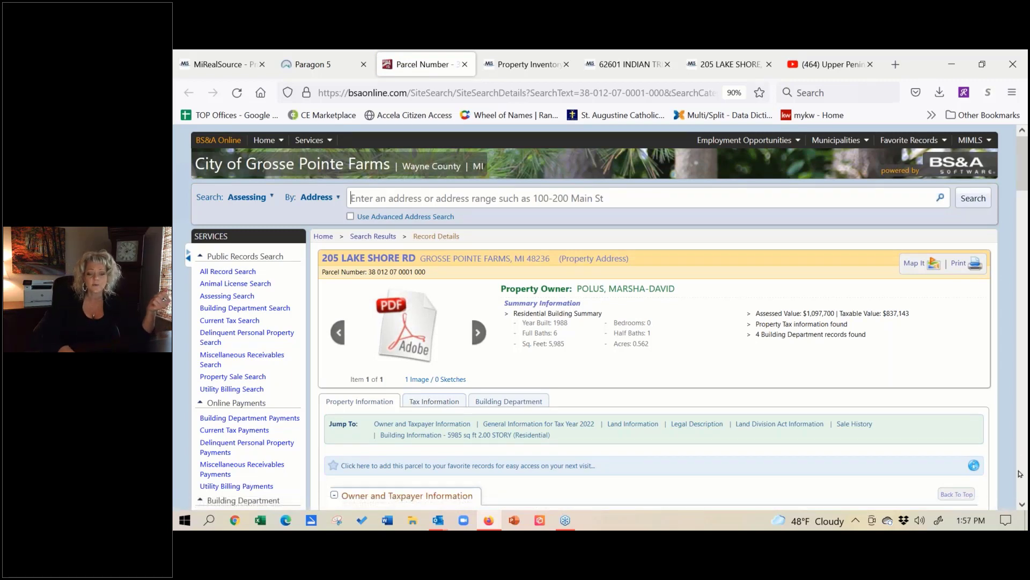
scroll(1024, 507, "down", 5)
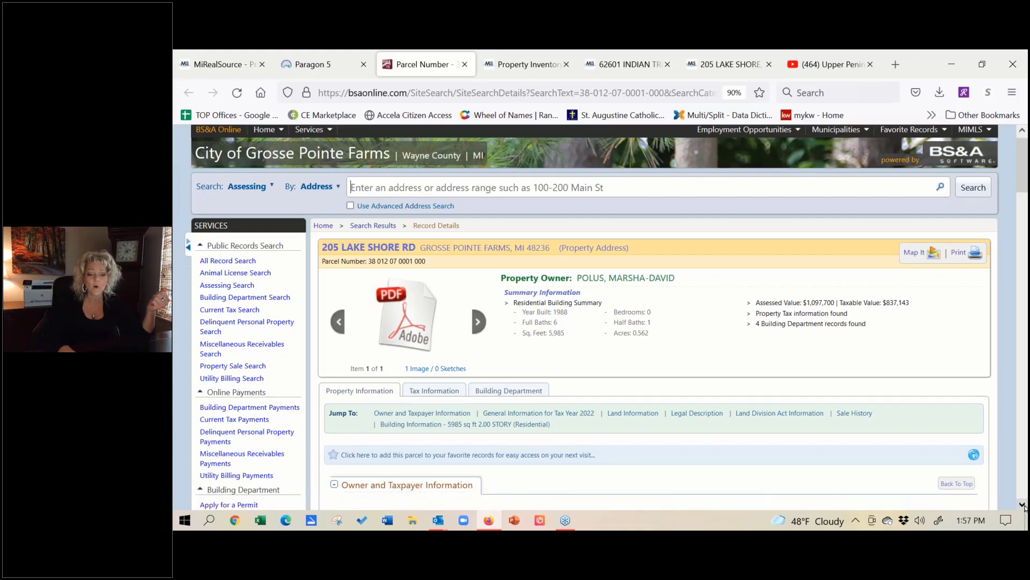
scroll(1024, 507, "down", 2)
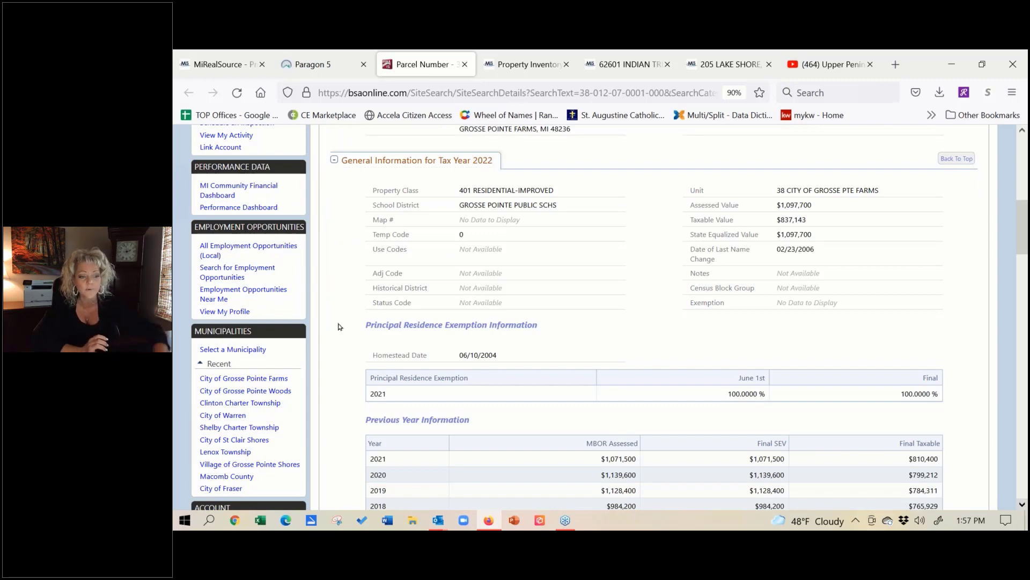
scroll(339, 327, "up", 8)
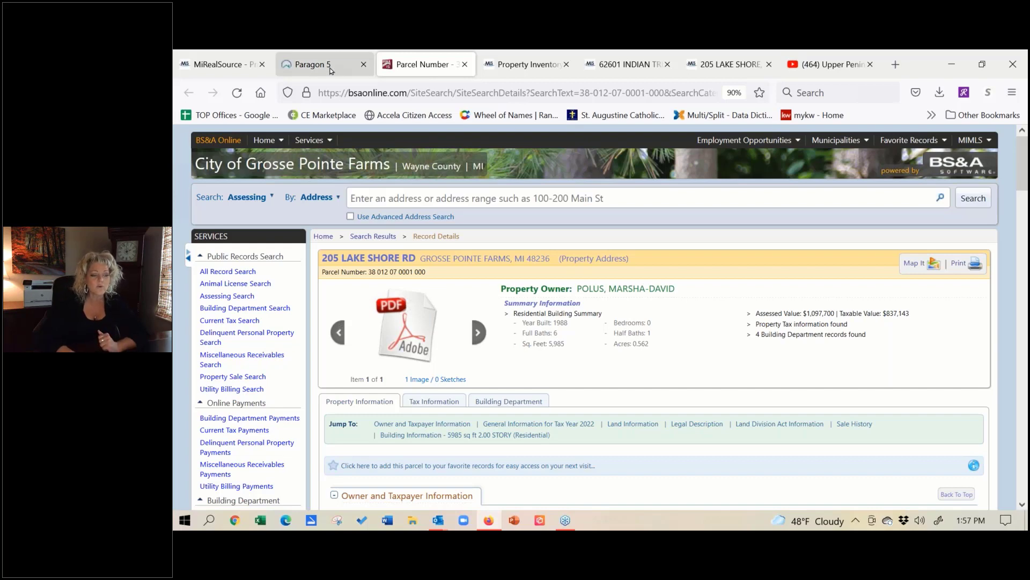
left_click(331, 70)
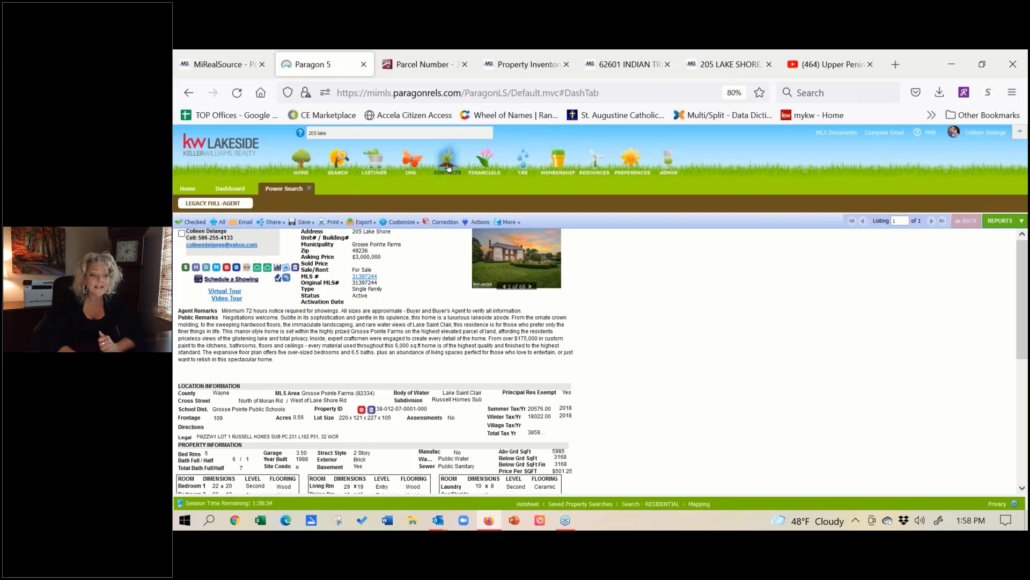
mouse_move(449, 168)
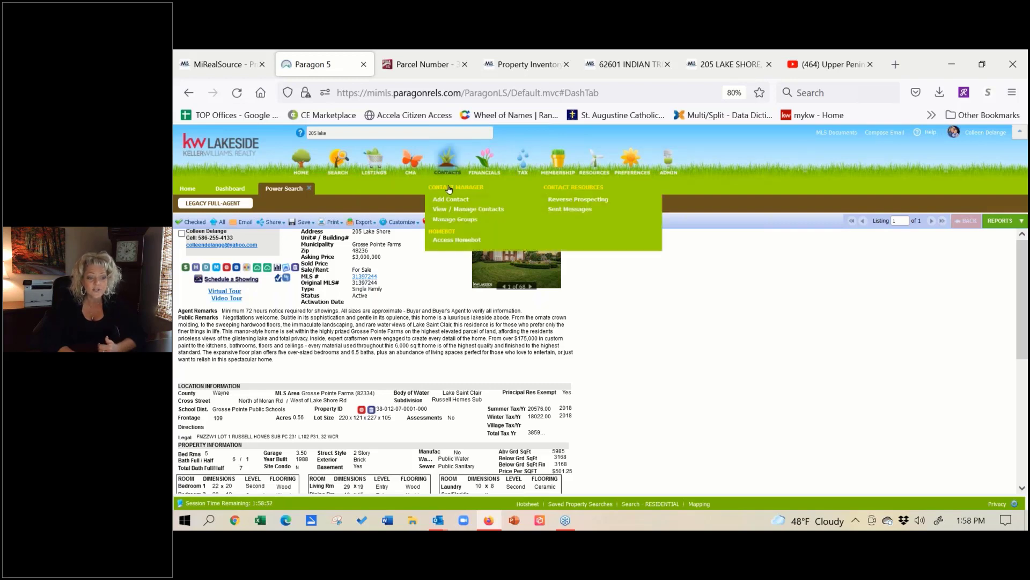
Step: From View / Manage Contacts, open the first contact's Collaboration Center via its VIEW link
left_click(450, 209)
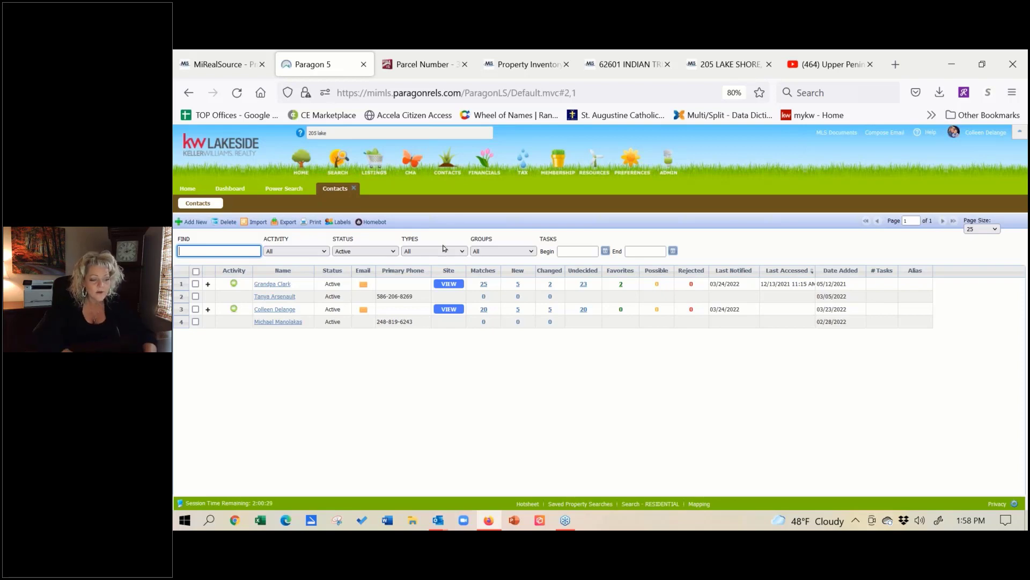
left_click(448, 284)
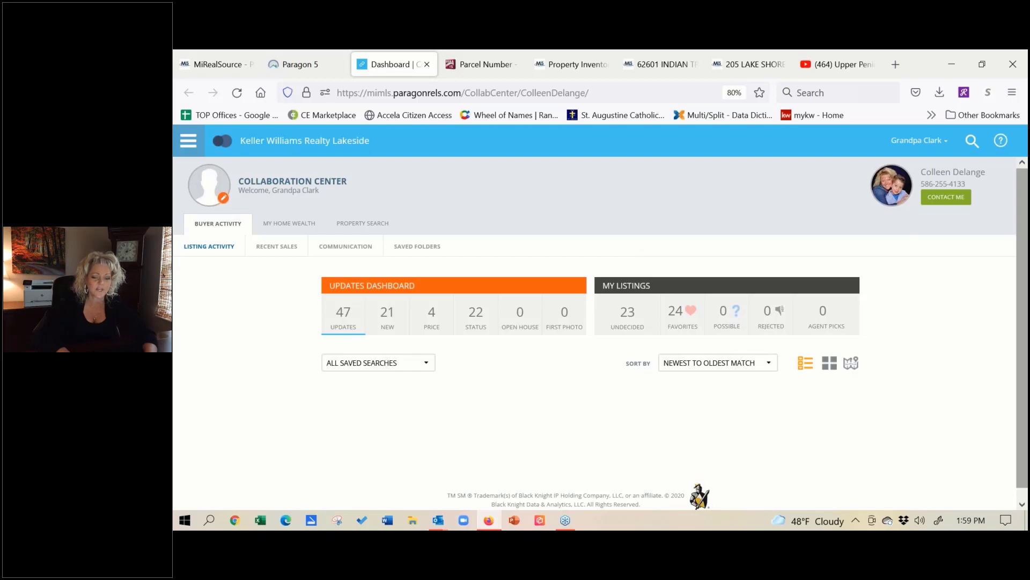
left_click(1024, 345)
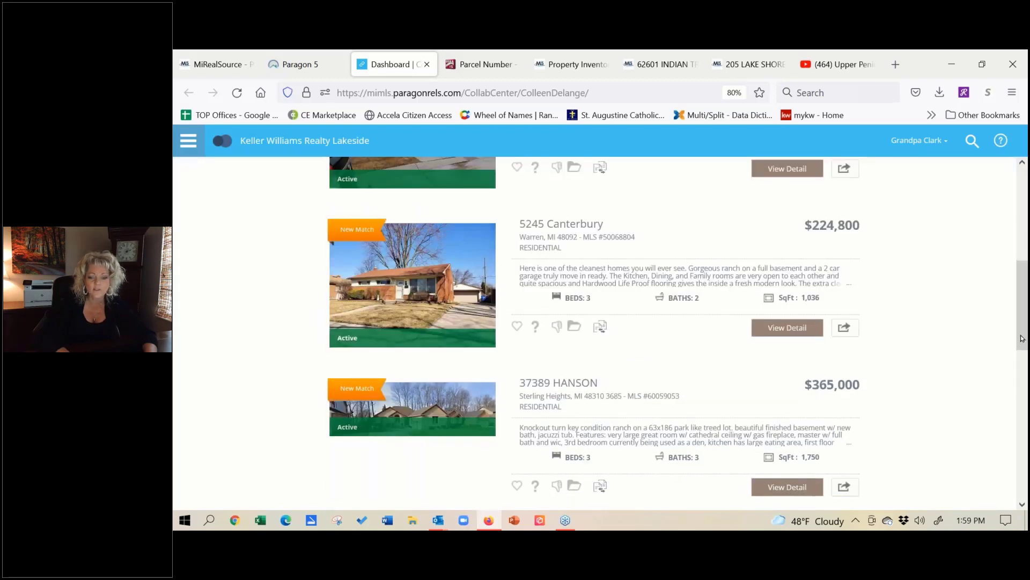
left_click_drag(1023, 338, 1022, 271)
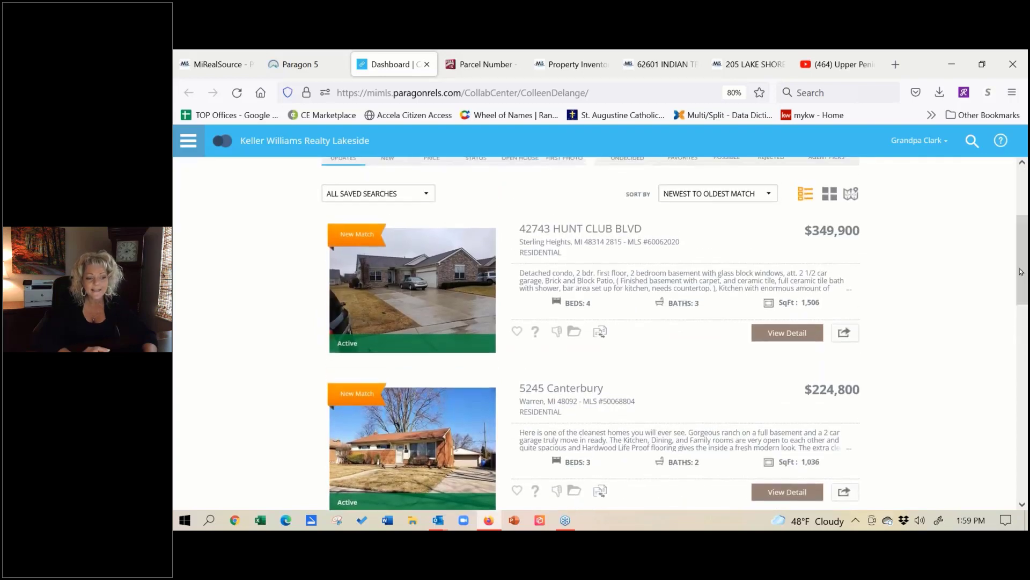
left_click(798, 334)
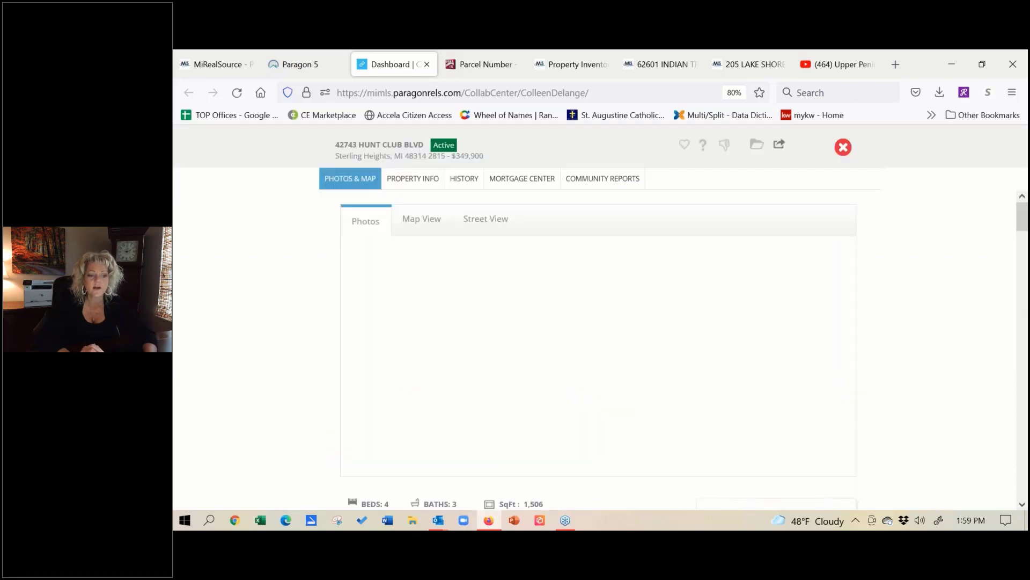
Step: Scroll through the Hunt Club listing's photos, remarks and room details, then back to the top
left_click(1023, 505)
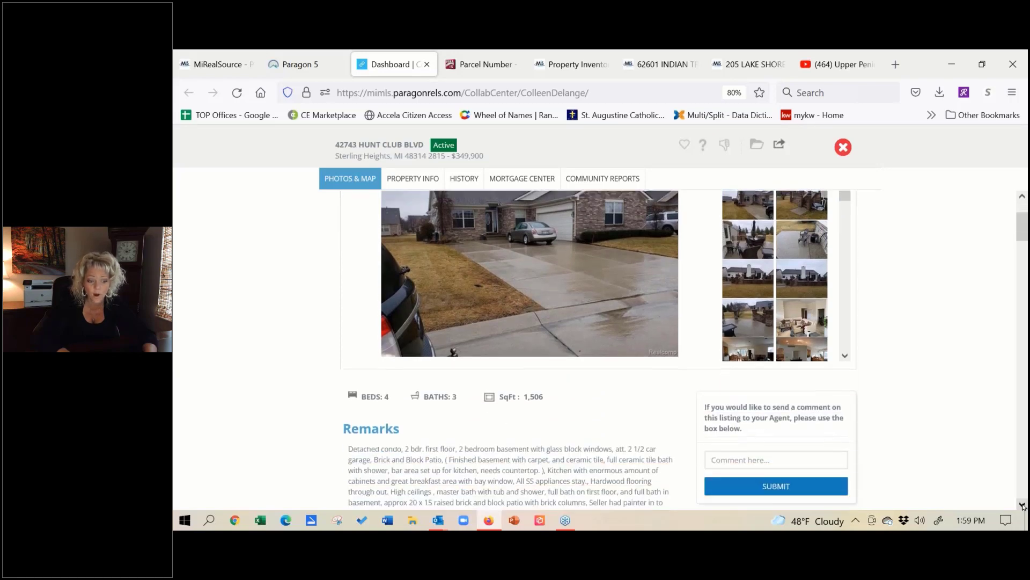
left_click(1022, 505)
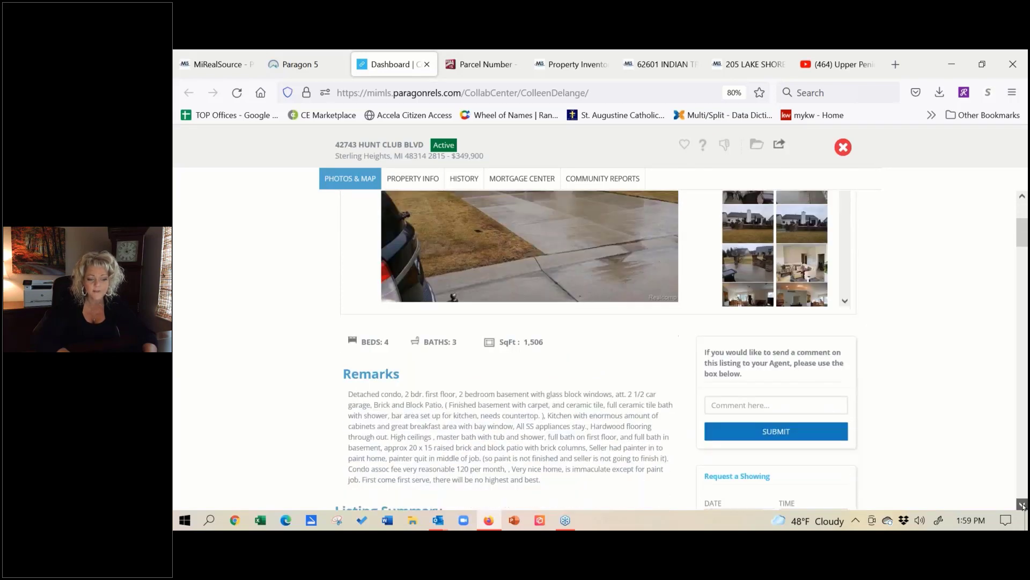
left_click(1022, 505)
left_click(1022, 505)
left_click(1022, 505)
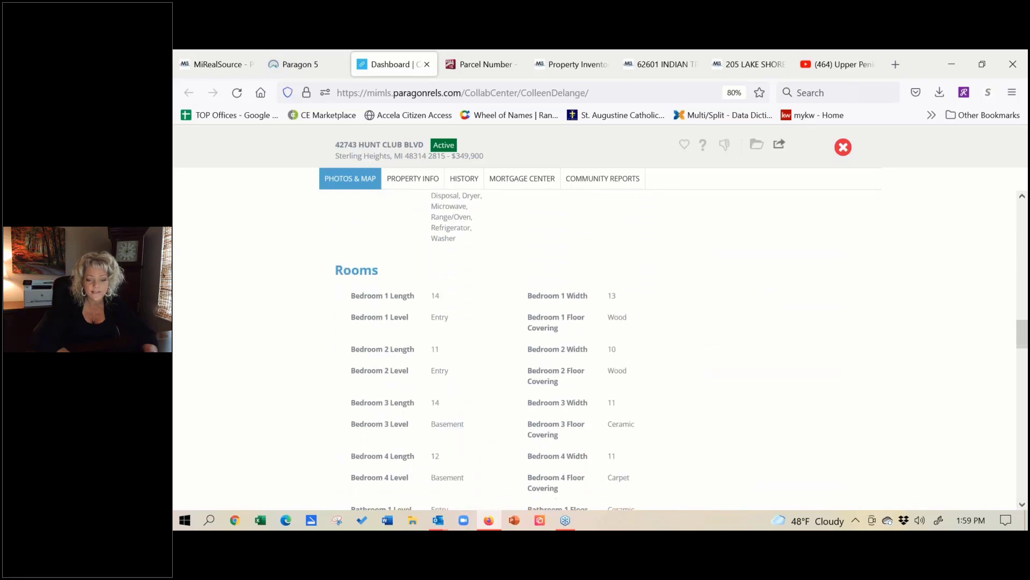
left_click_drag(1023, 339, 1023, 217)
scroll(1002, 229, "down", 5)
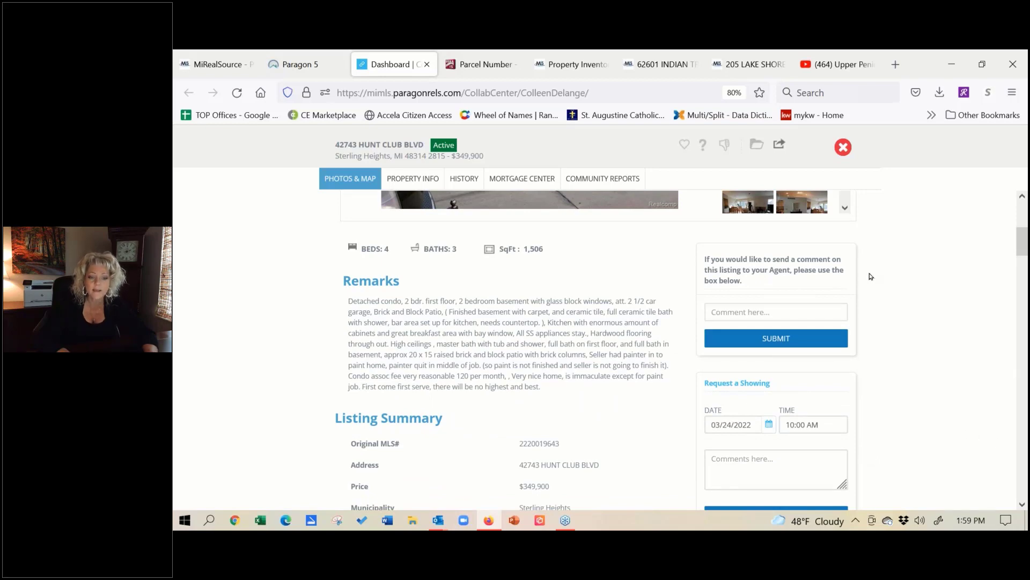
scroll(265, 376, "up", 5)
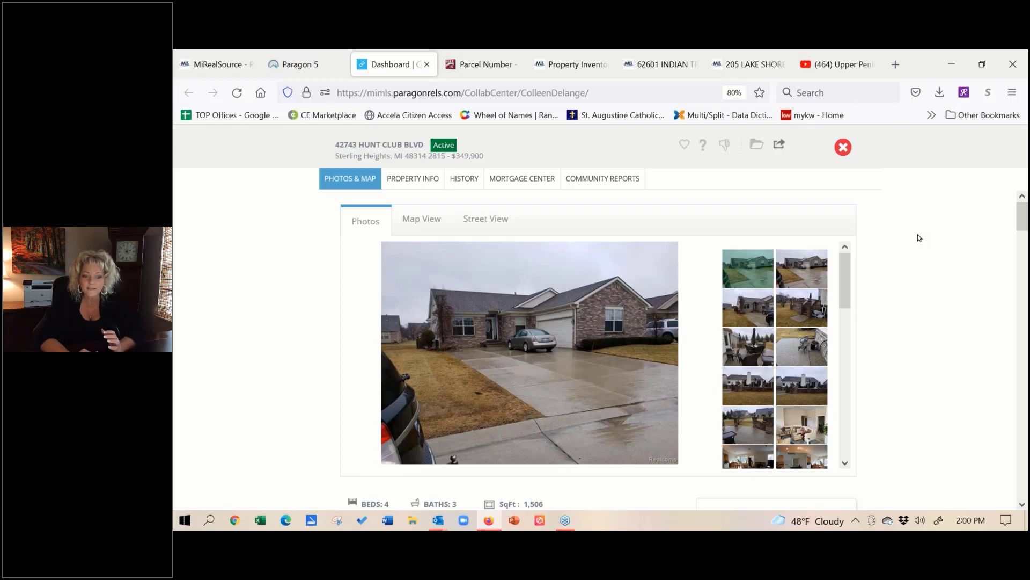
left_click(687, 148)
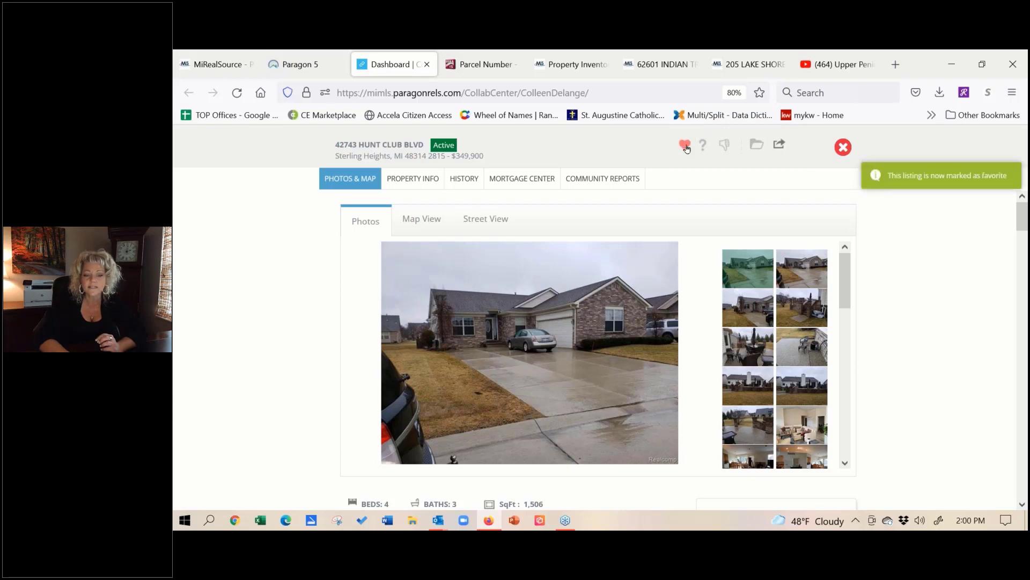
left_click(842, 147)
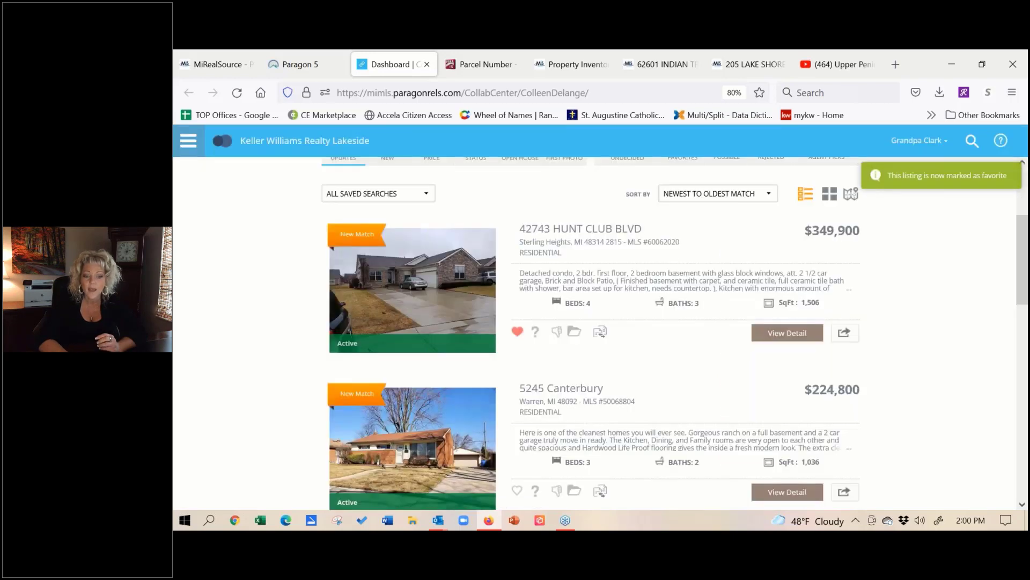
left_click(517, 490)
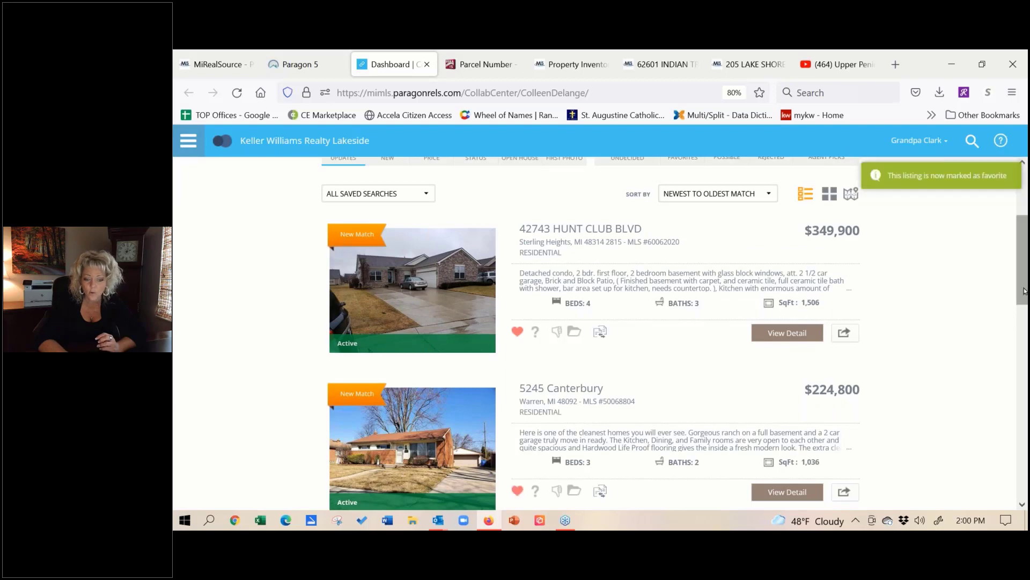
scroll(515, 404, "down", 5)
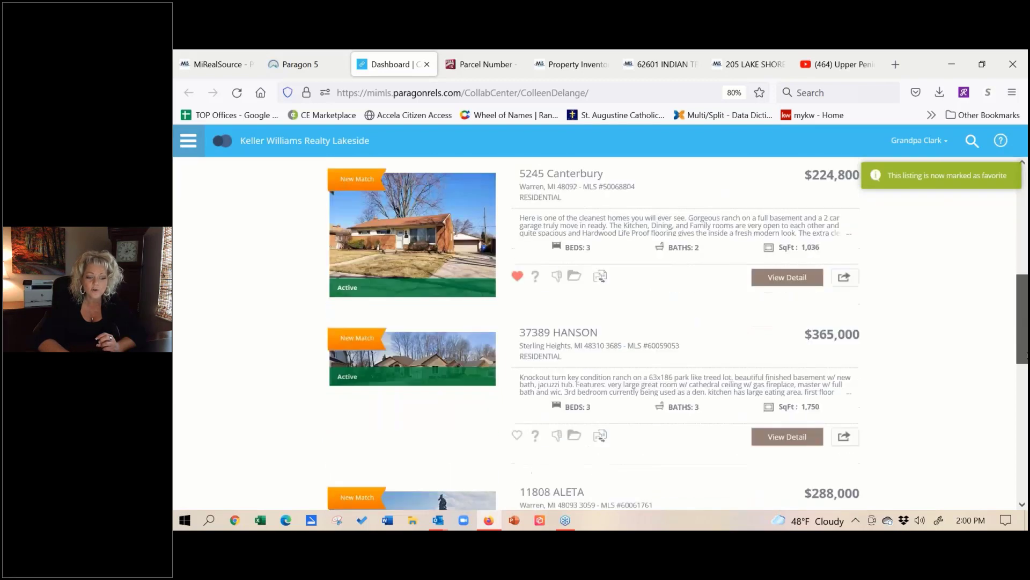
left_click(517, 415)
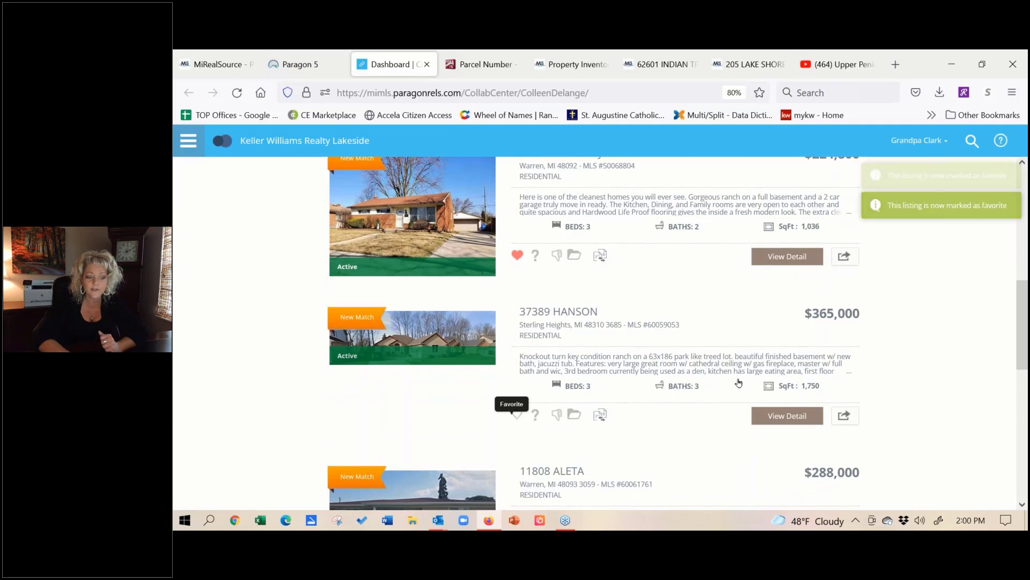
left_click_drag(1021, 326, 1020, 359)
left_click(517, 447)
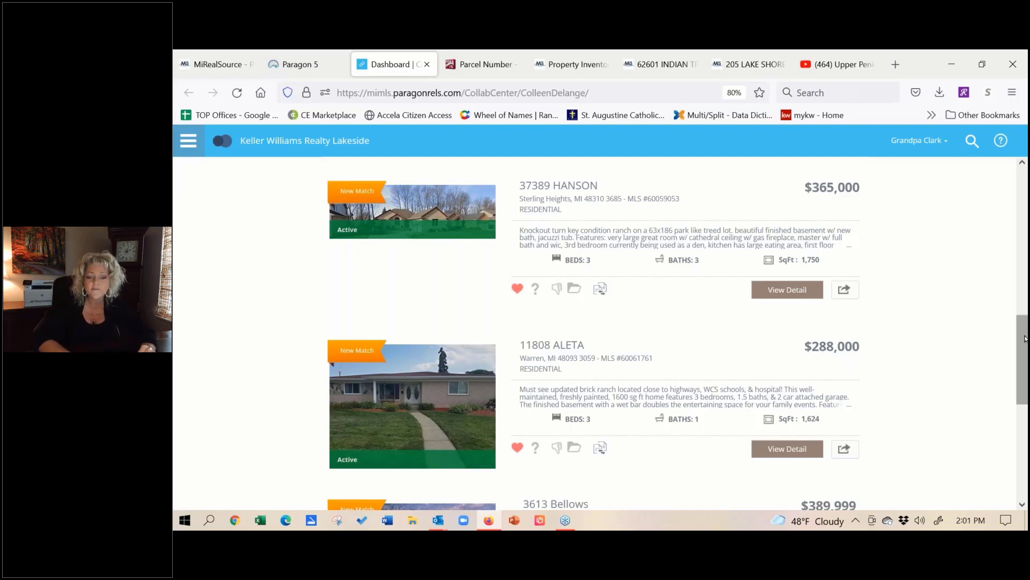
left_click(788, 290)
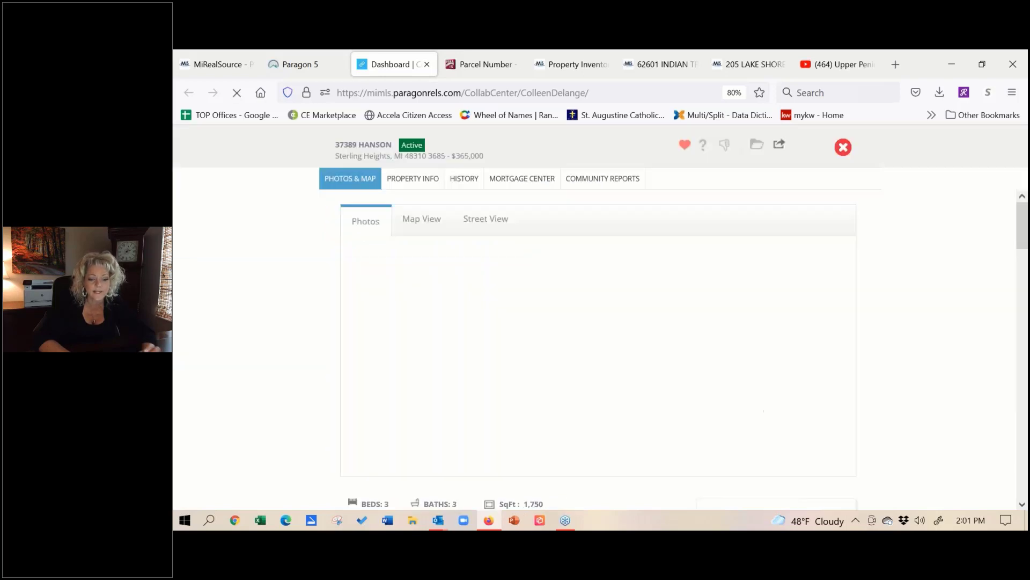
left_click(1021, 504)
left_click(1022, 505)
left_click(1022, 505)
left_click(1022, 505)
left_click(1022, 504)
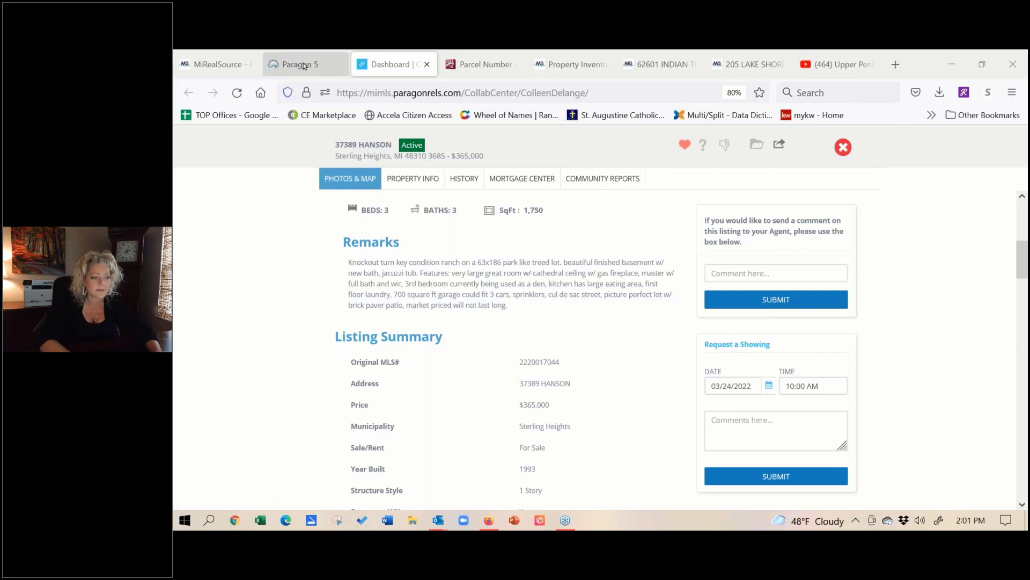
Step: Return to the Paragon 5 tab, dismiss the board message, and show the Contacts list
left_click(303, 66)
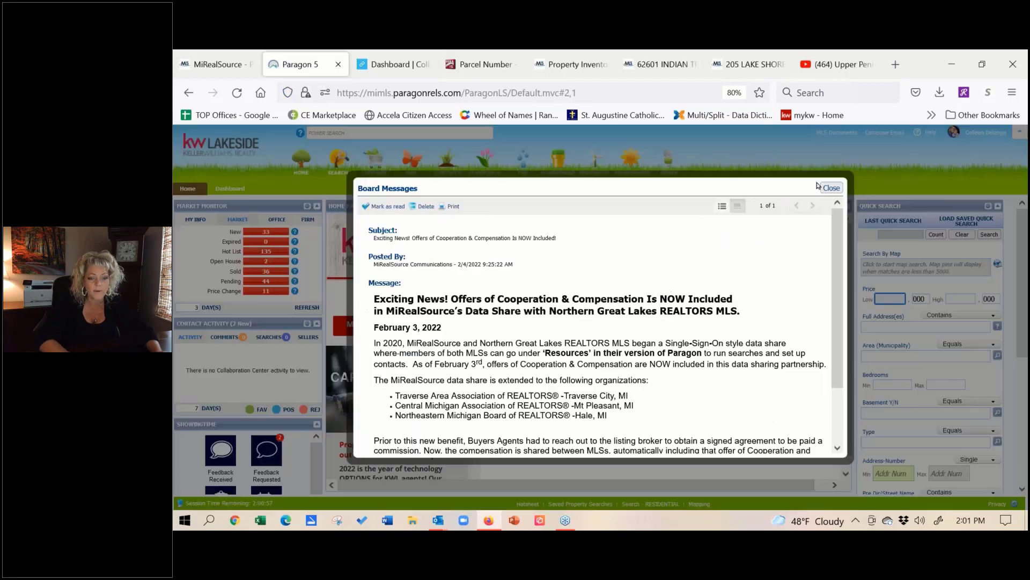
left_click(832, 188)
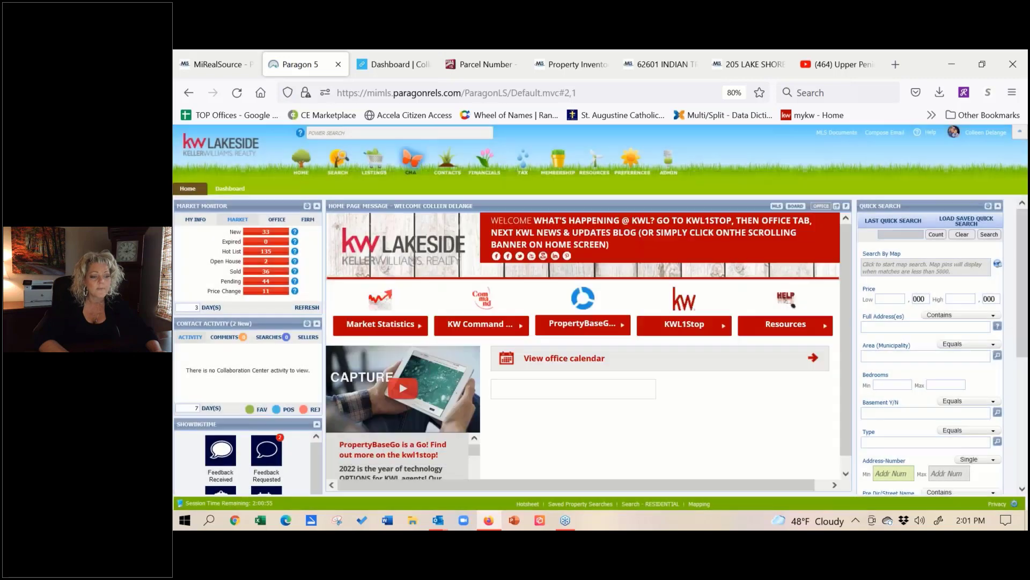
mouse_move(447, 168)
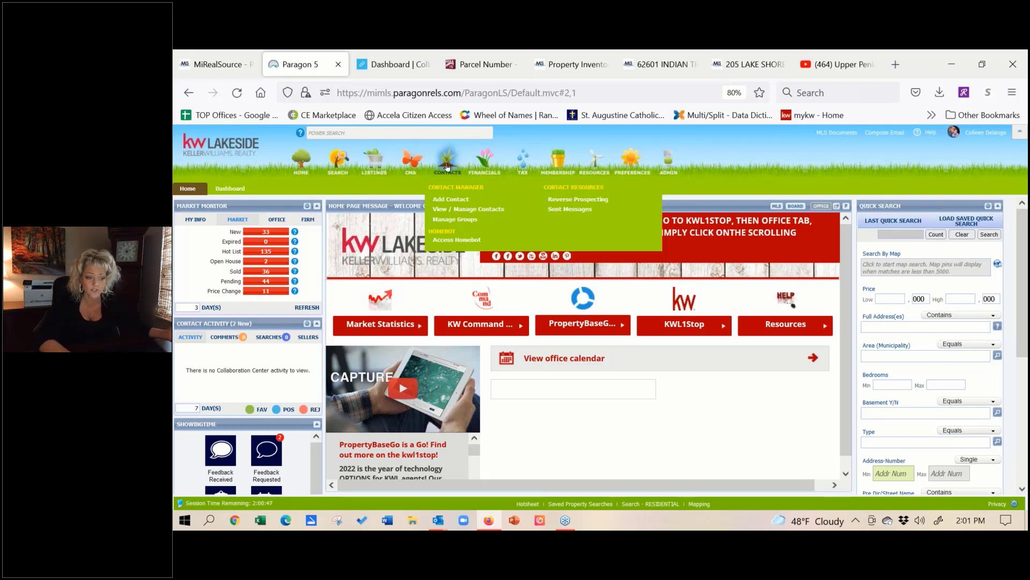
left_click(451, 209)
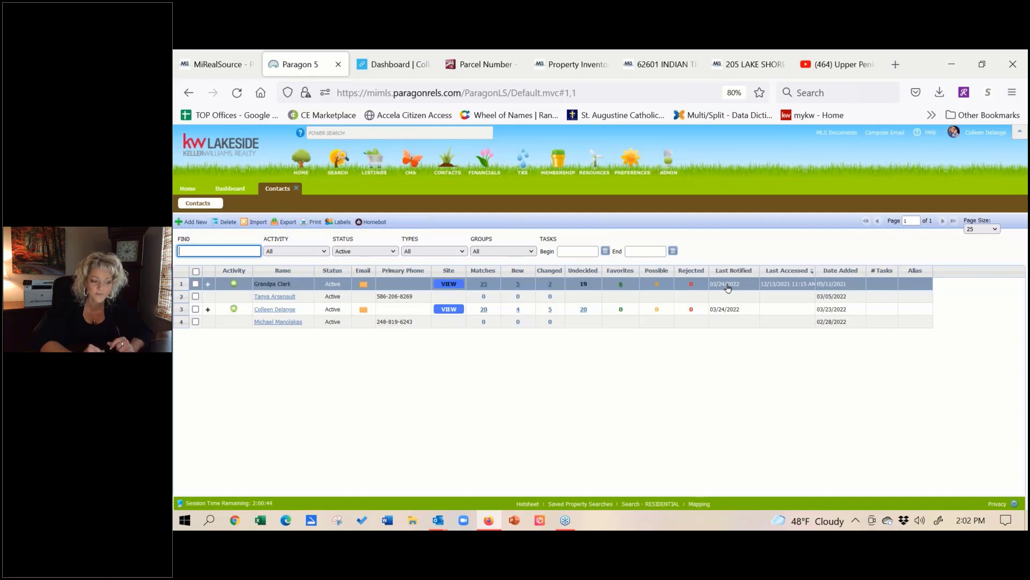
Step: Open the contact's 6 favorite listings, select all six, and bring up their Actions
left_click(623, 284)
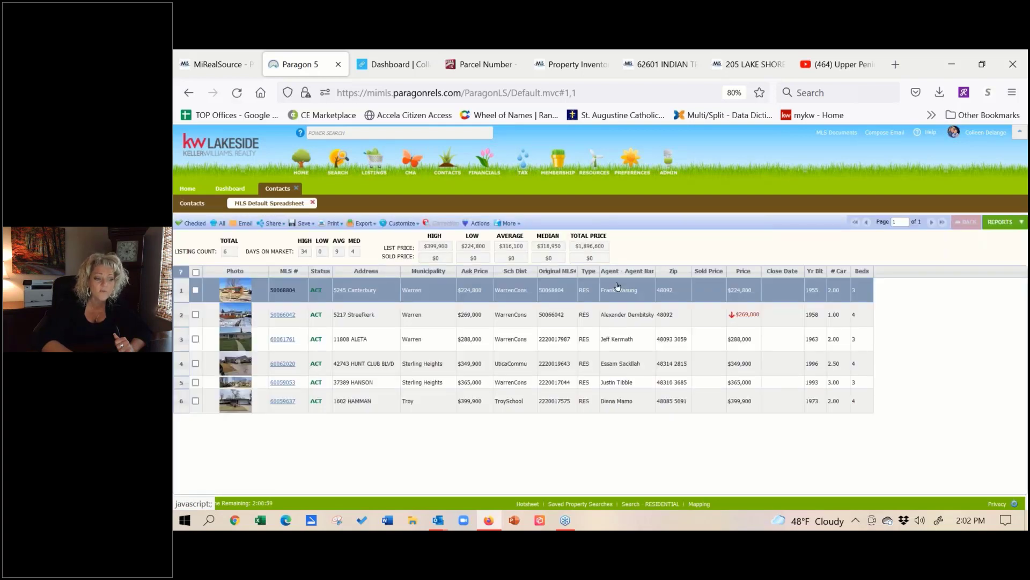
left_click(272, 224)
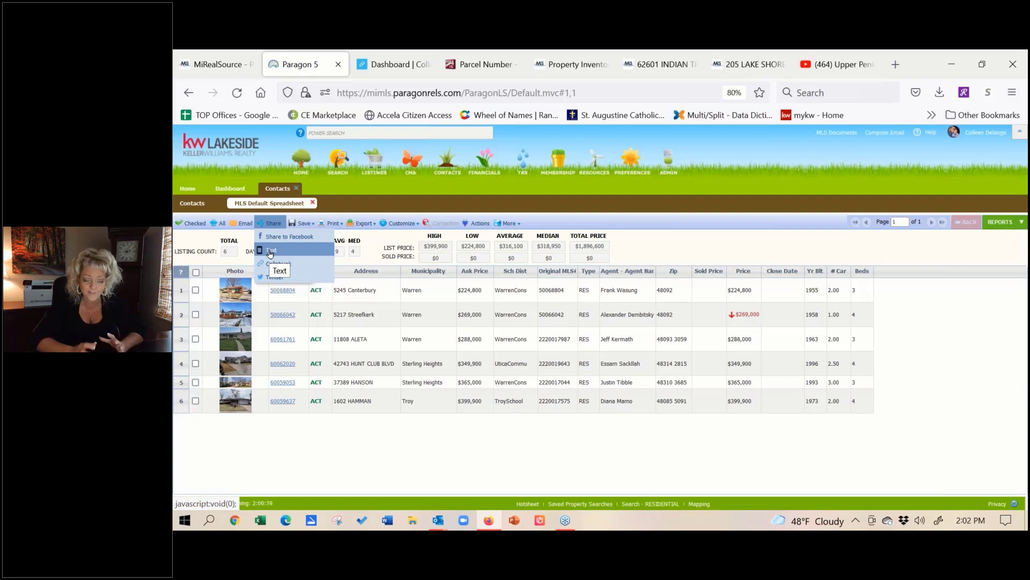
left_click(197, 273)
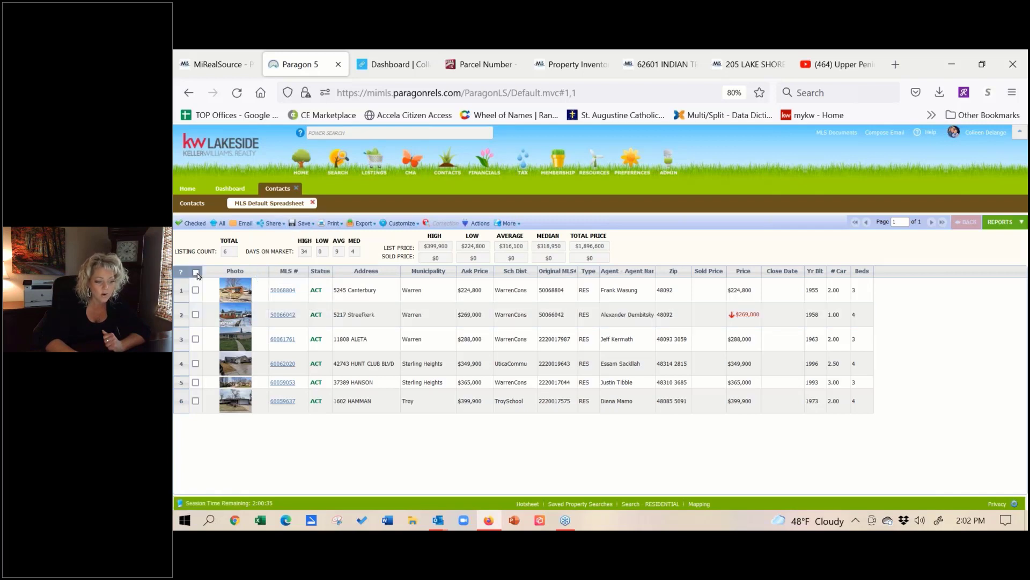
left_click(196, 273)
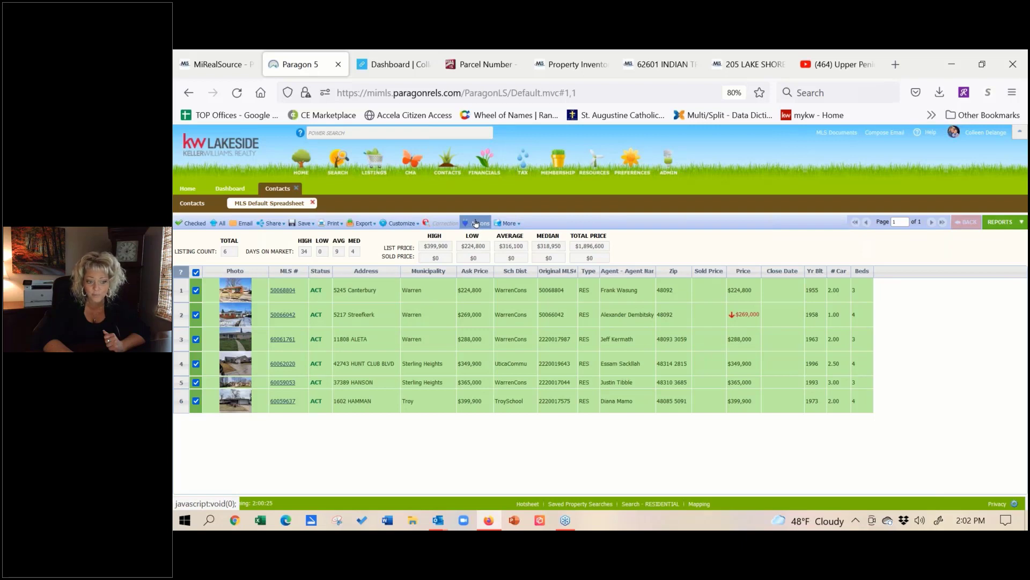
left_click(476, 224)
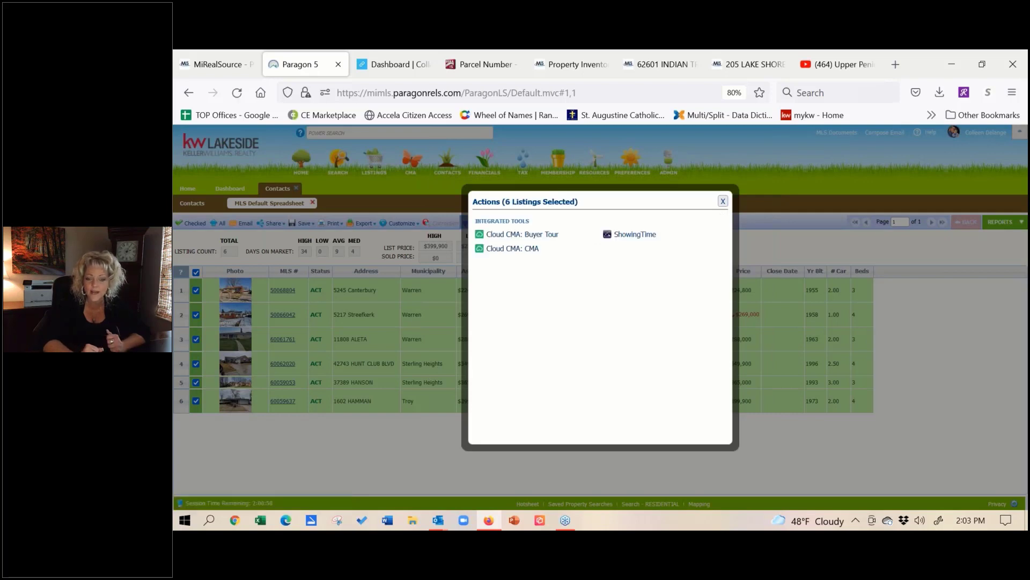
Step: Send the six listings to ShowingTime in a newly created ShowingCart
left_click(648, 234)
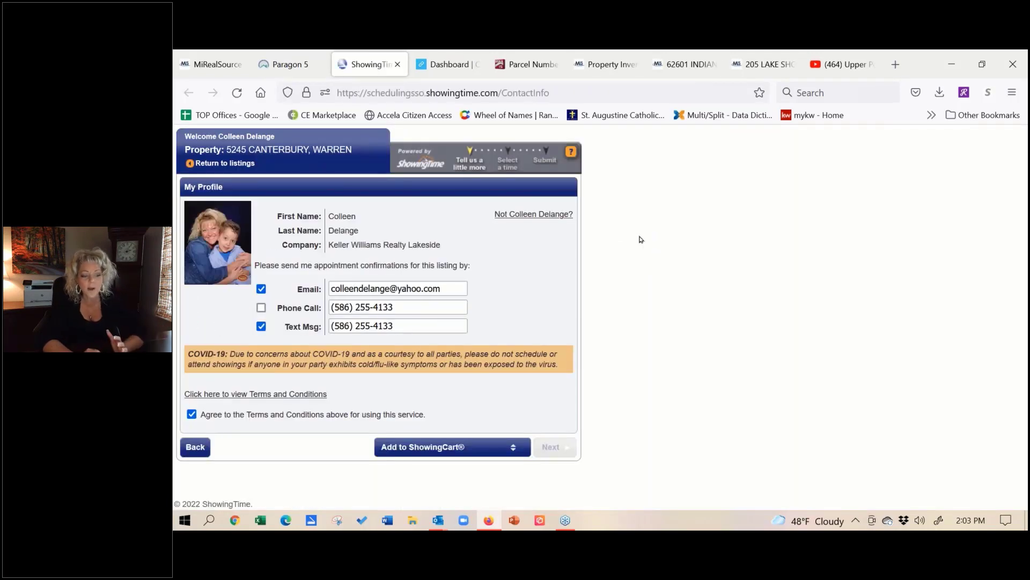
left_click(461, 447)
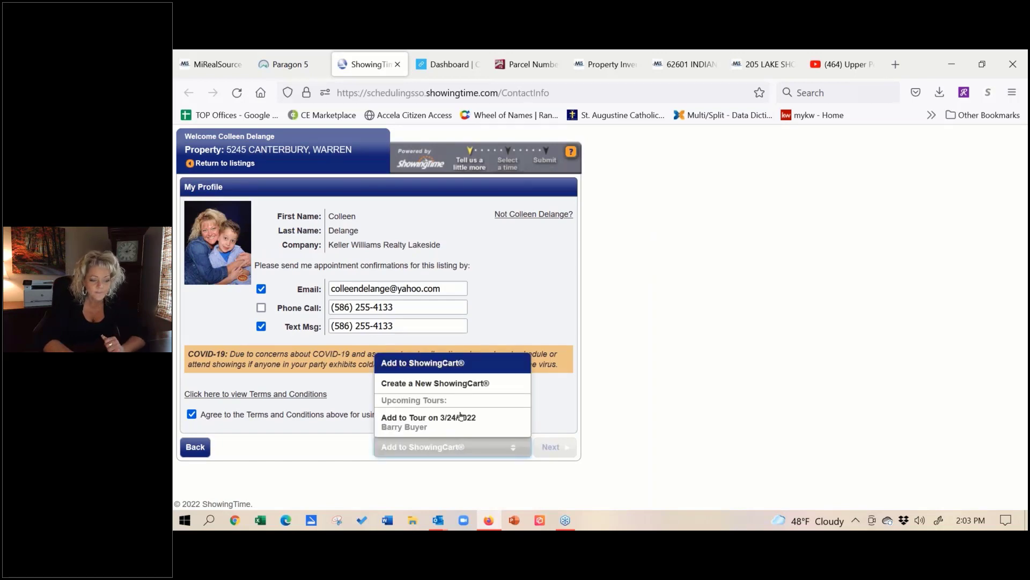
left_click(458, 384)
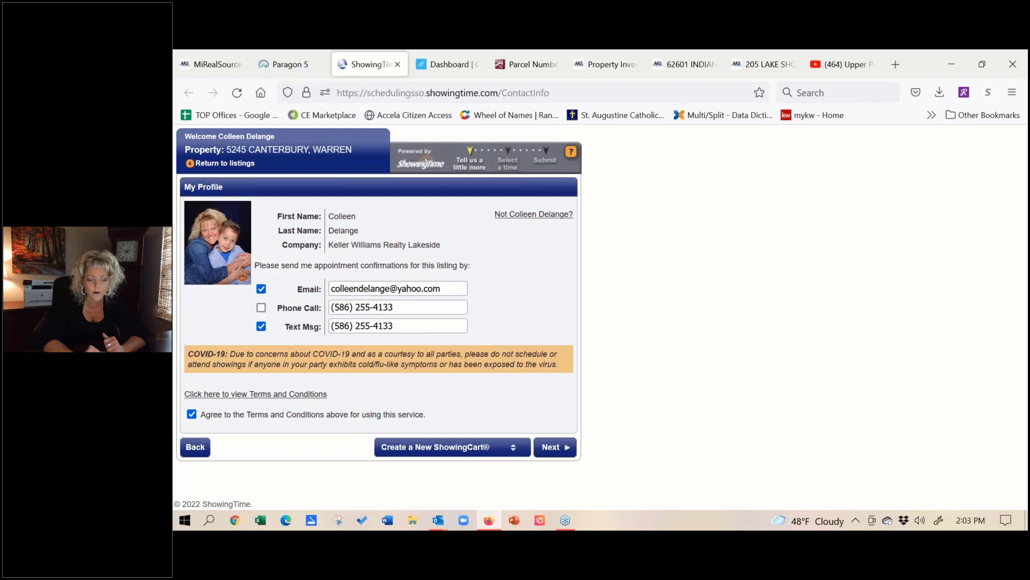
left_click(558, 452)
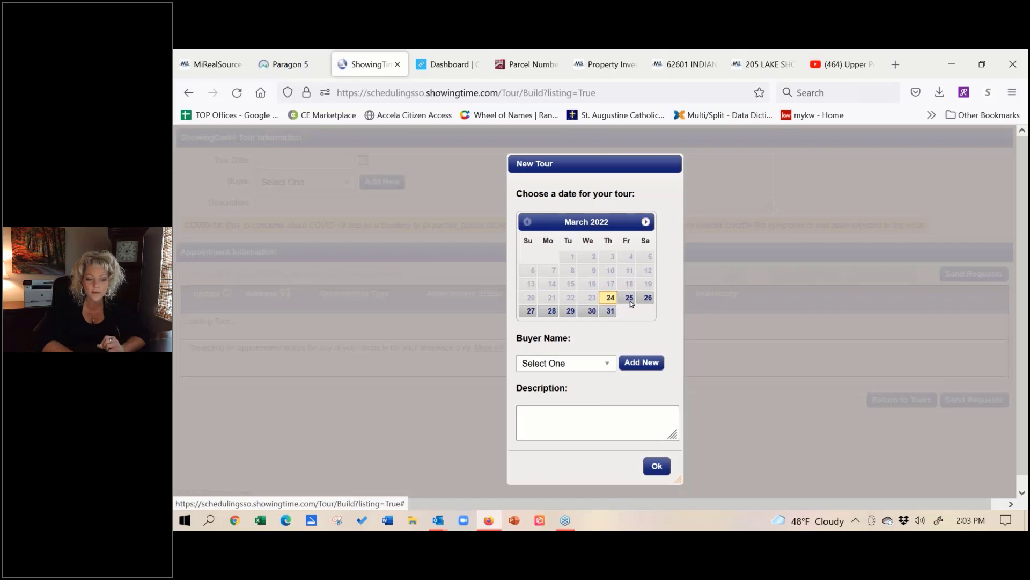
Step: Create the tour dated March 25, 2022 with the contact selected as Buyer Name
left_click(630, 304)
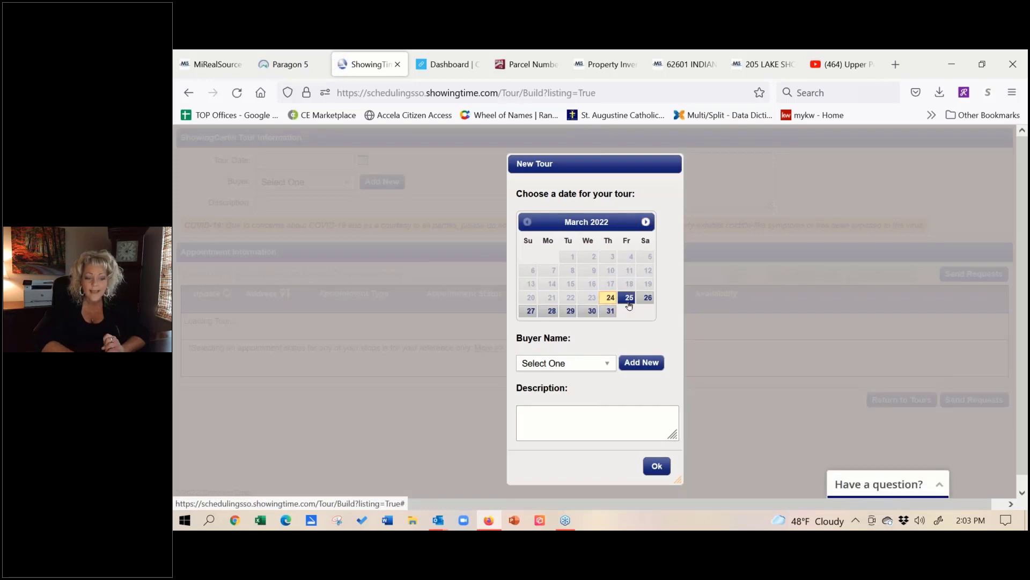
left_click(607, 364)
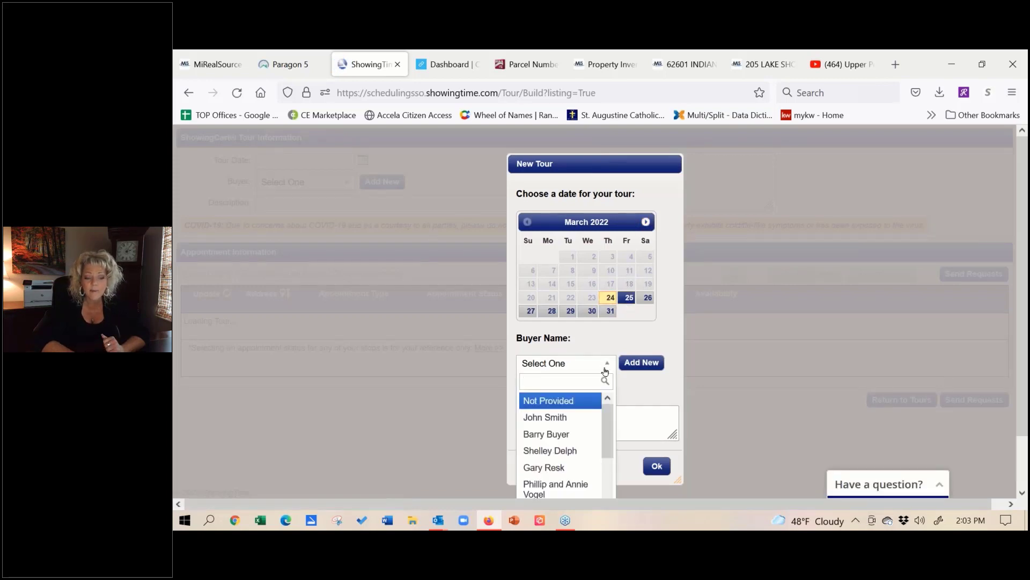
left_click(577, 441)
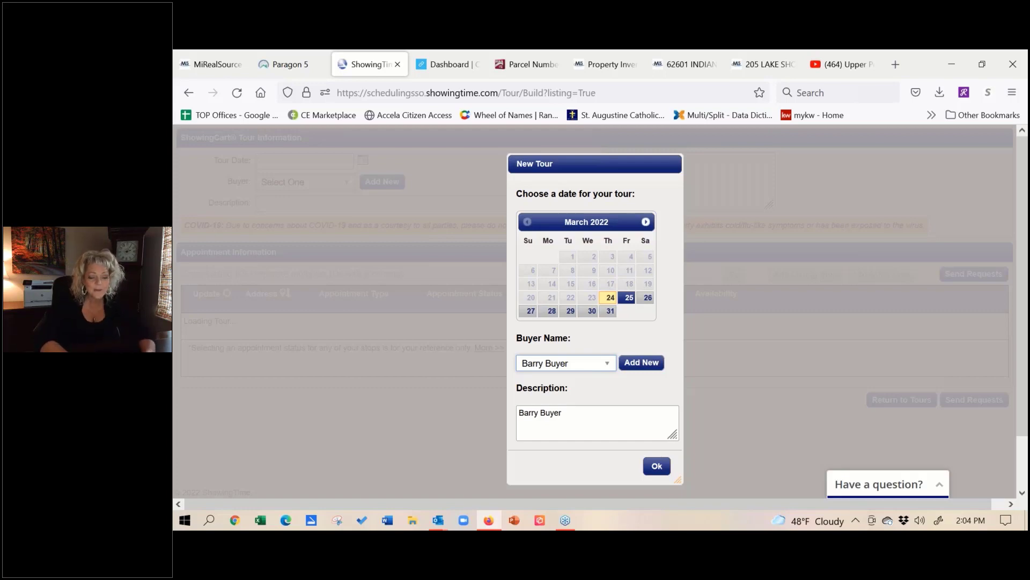
left_click(659, 467)
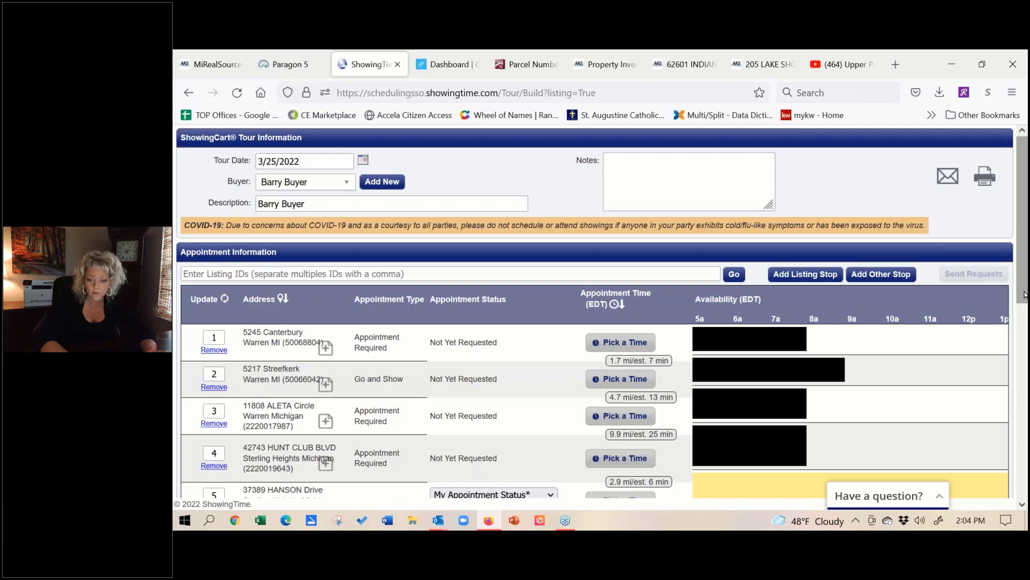
Step: Smart Route the six stops so Hunt Club Blvd becomes fifth, with updated drive times
left_click_drag(1024, 307, 1016, 476)
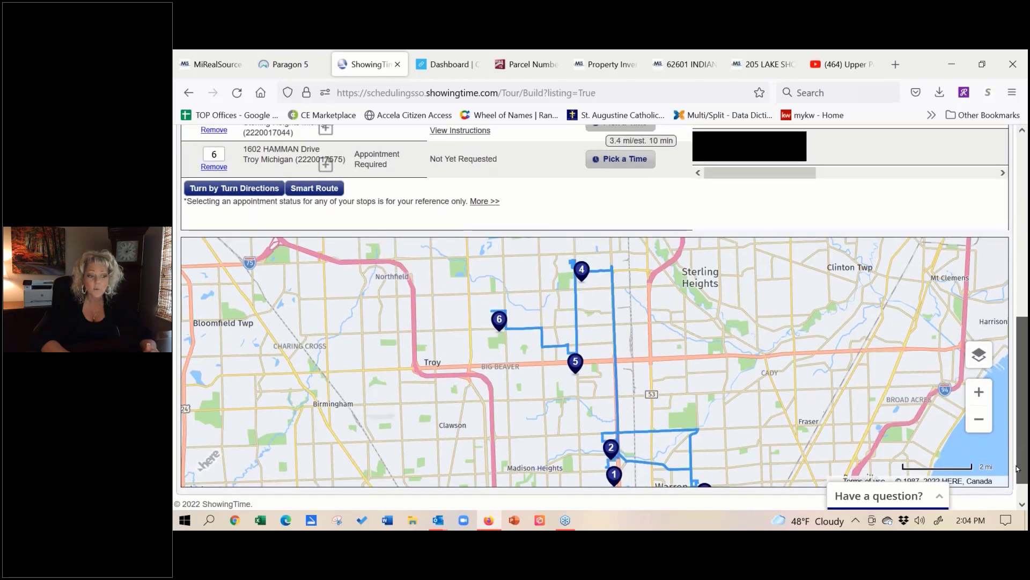
scroll(318, 225, "up", 1)
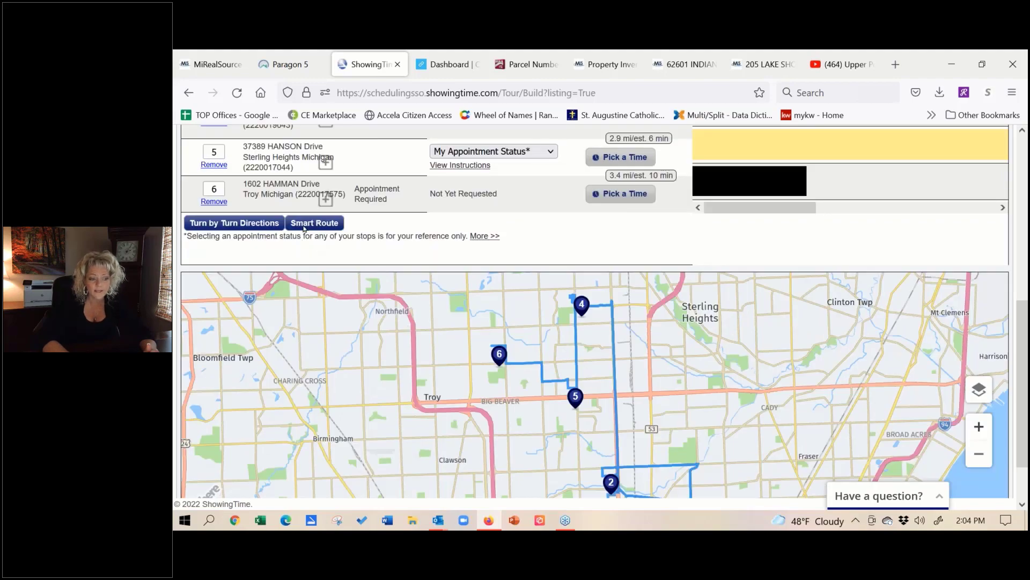
left_click(317, 223)
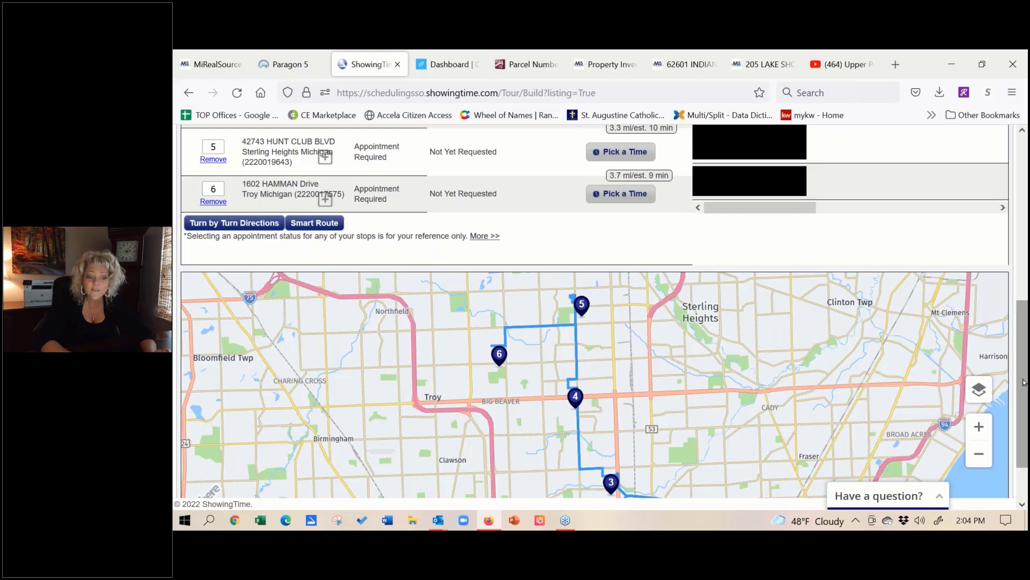
scroll(1023, 392, "up", 3)
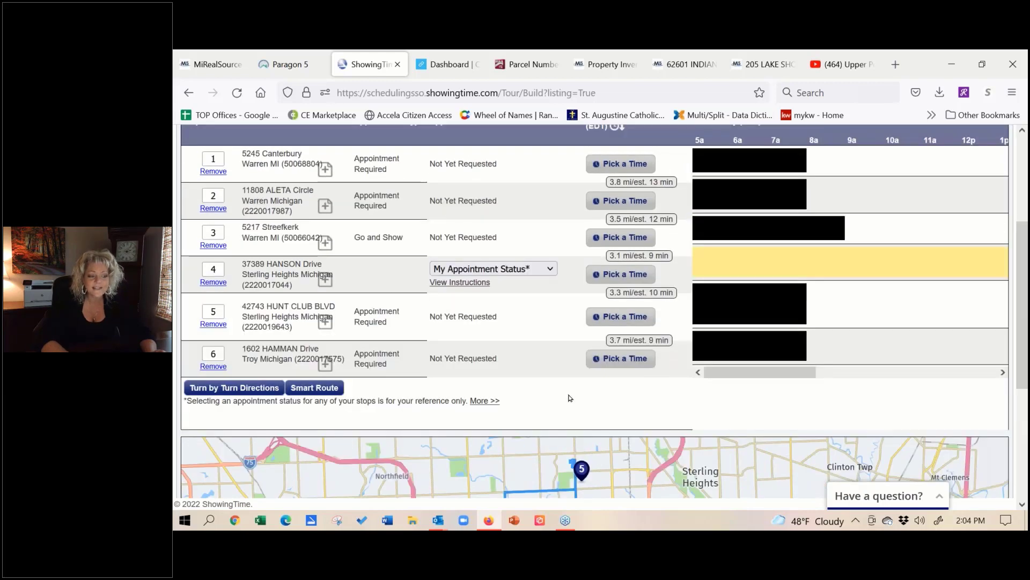
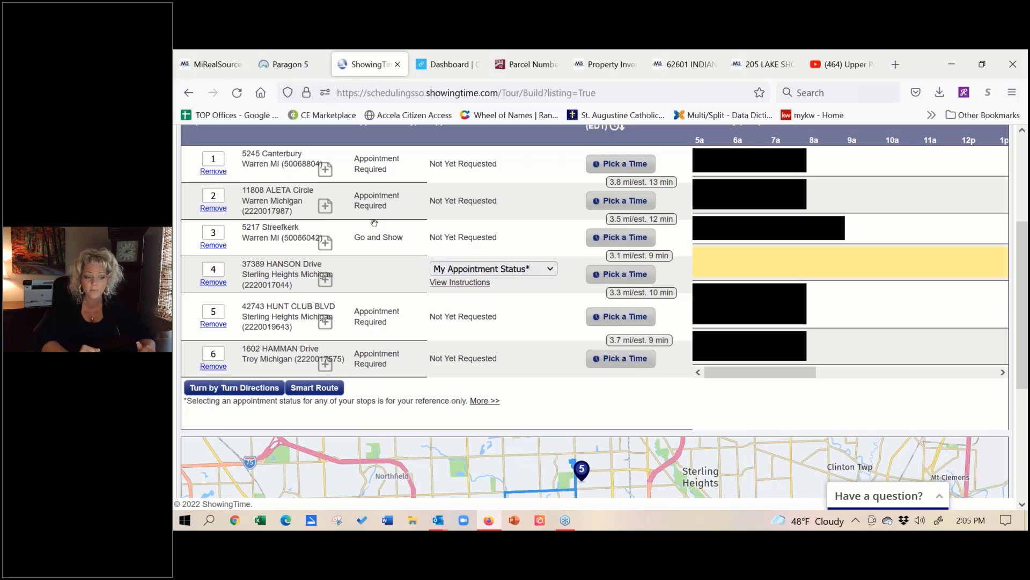
left_click(638, 165)
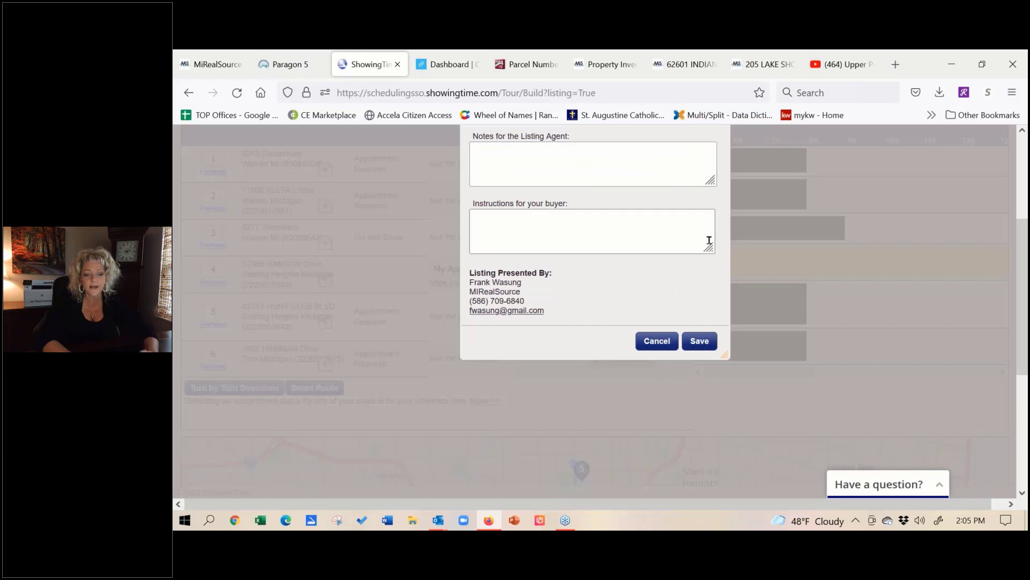
scroll(709, 241, "up", 3)
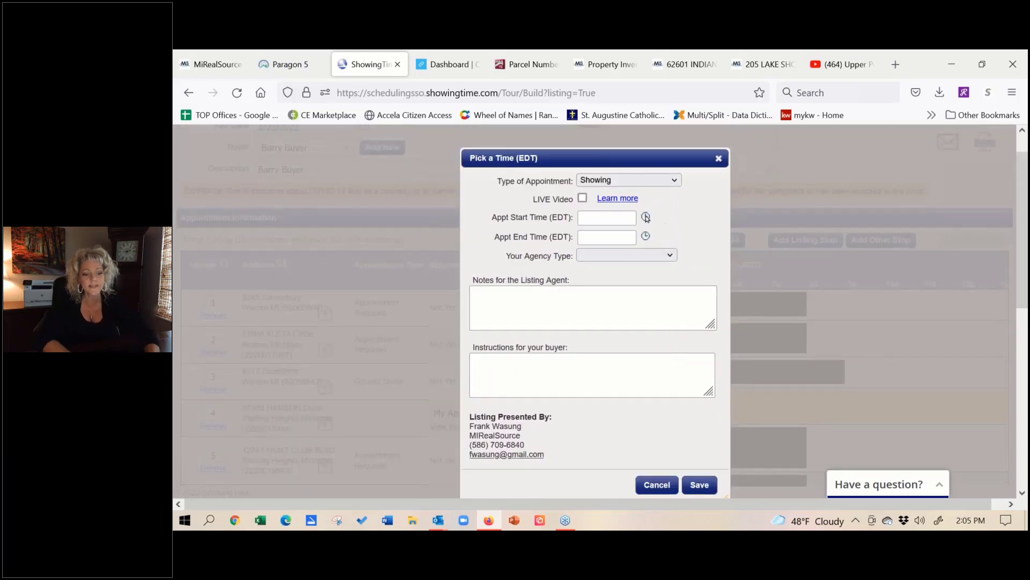
left_click(646, 217)
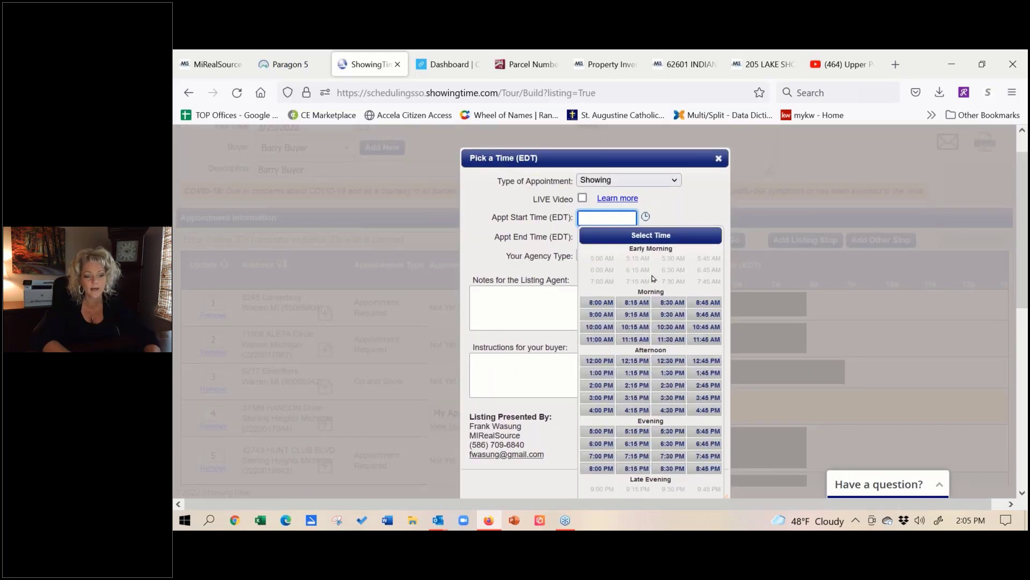
left_click(636, 328)
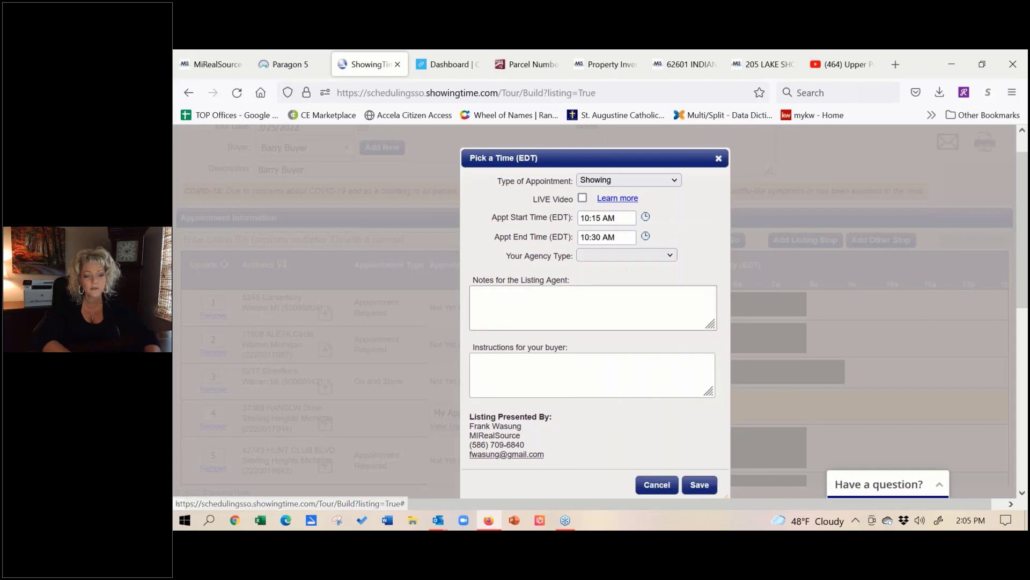
left_click(637, 253)
left_click(636, 288)
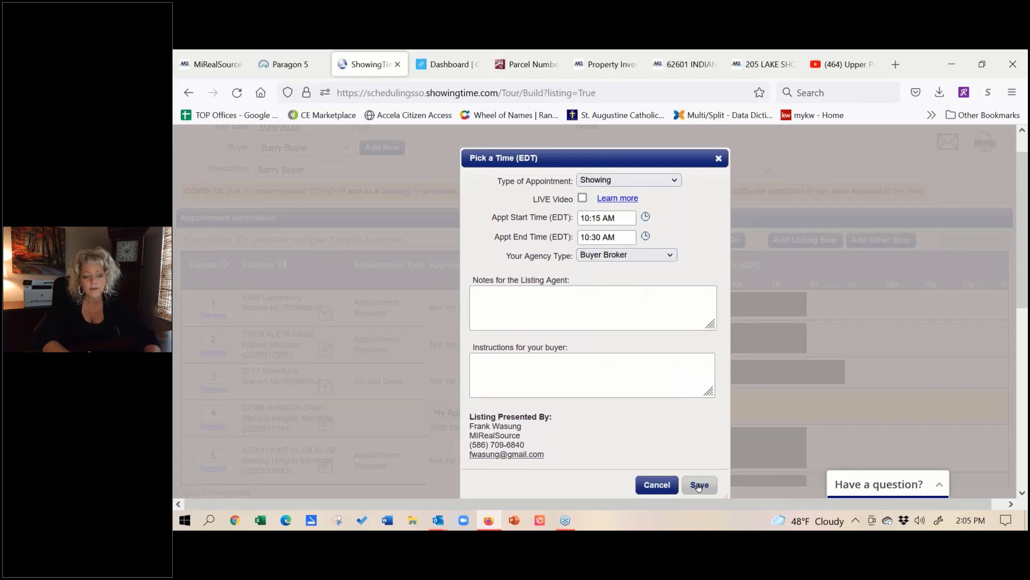
left_click(699, 485)
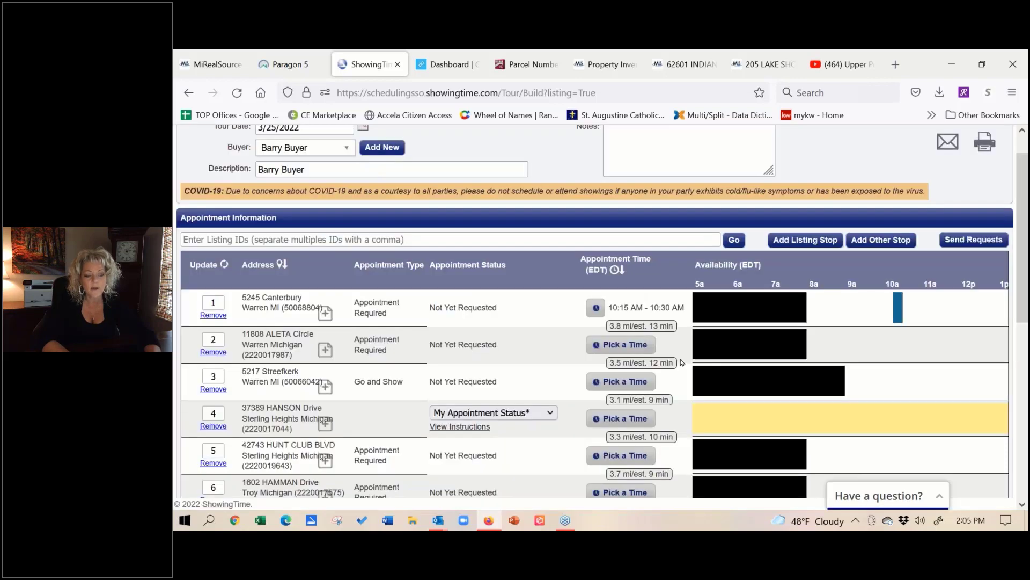
left_click(623, 345)
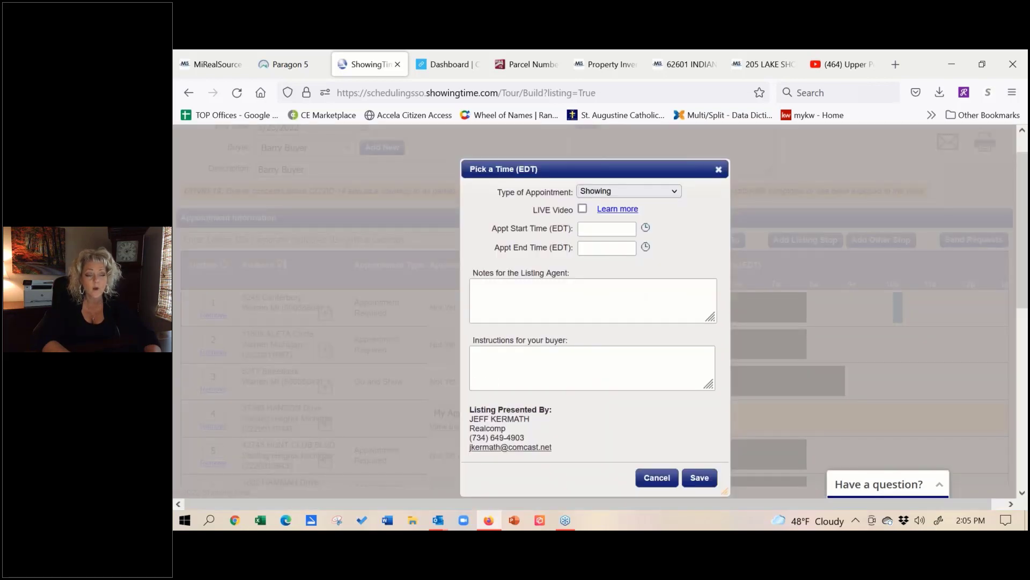
left_click(646, 228)
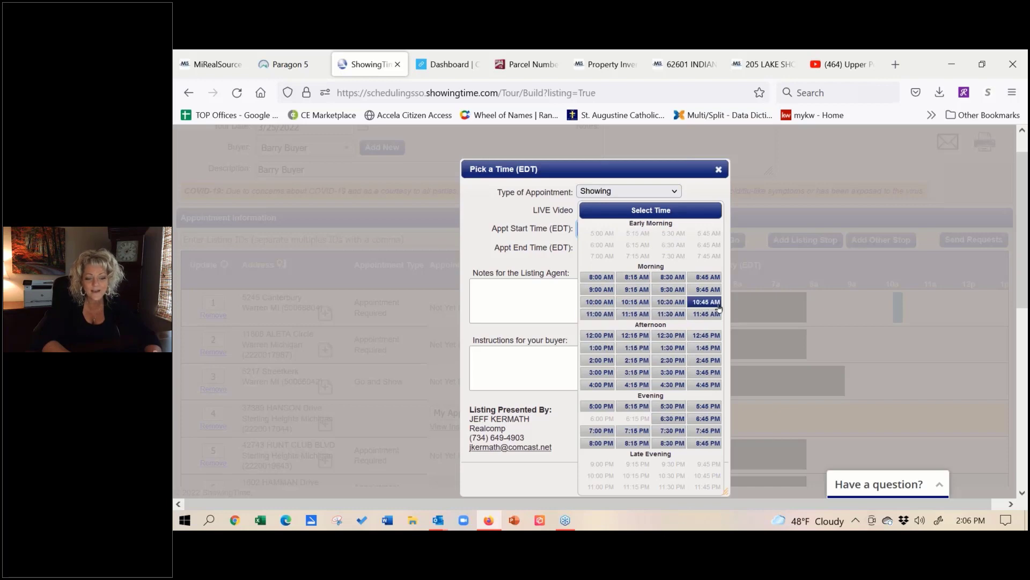
left_click(599, 316)
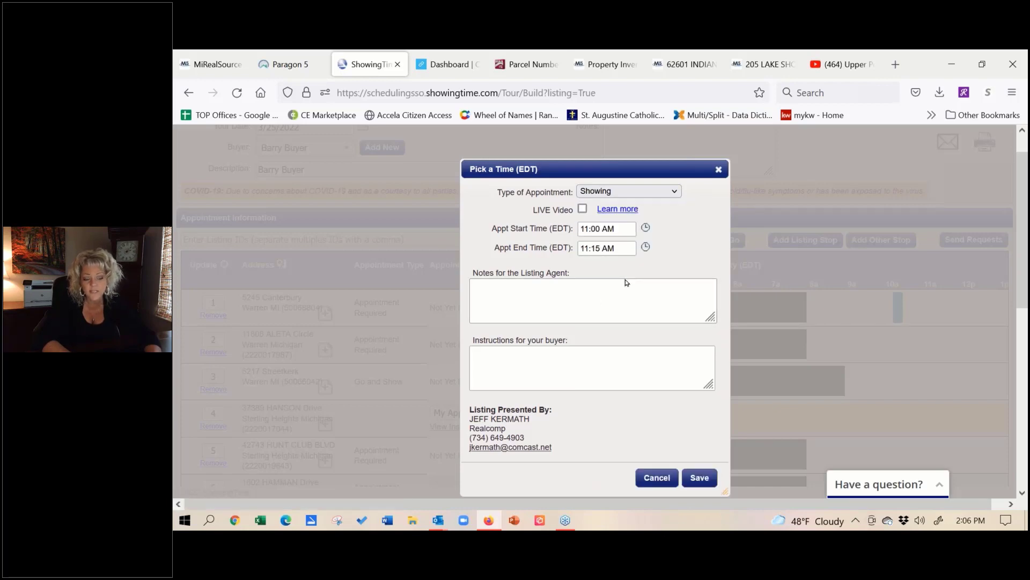
left_click(701, 478)
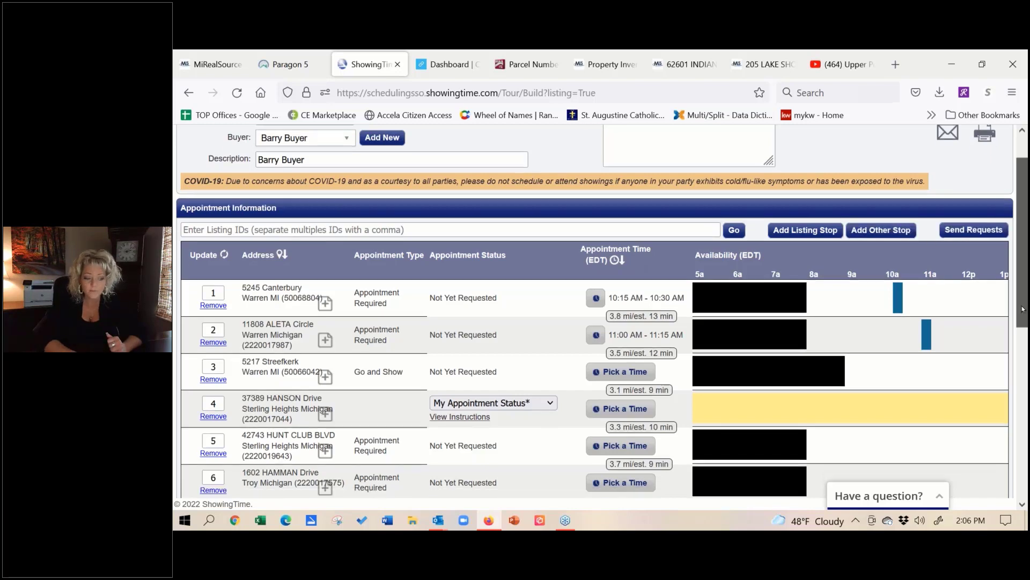
scroll(1026, 291, "down", 2)
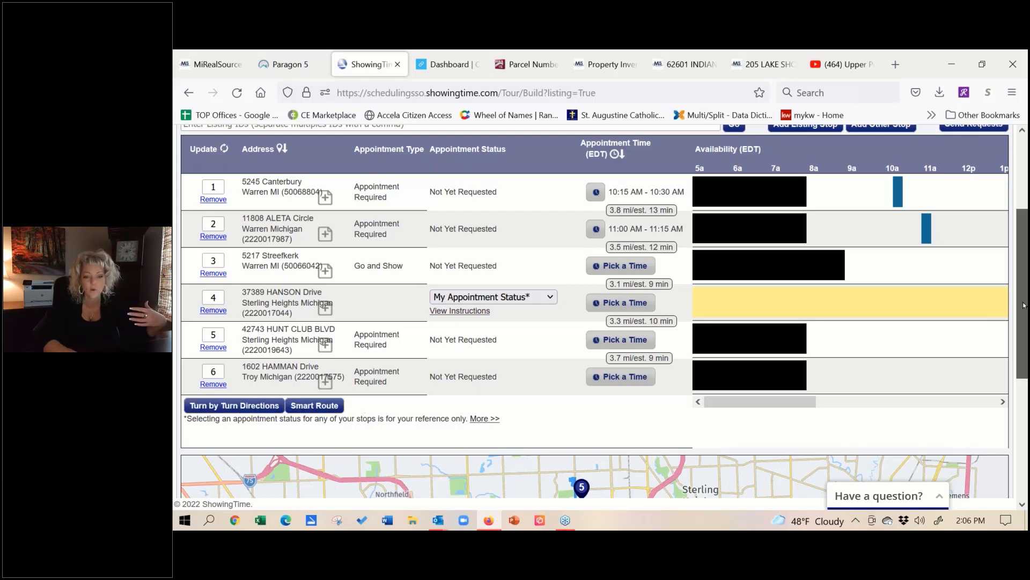
scroll(733, 251, "up", 3)
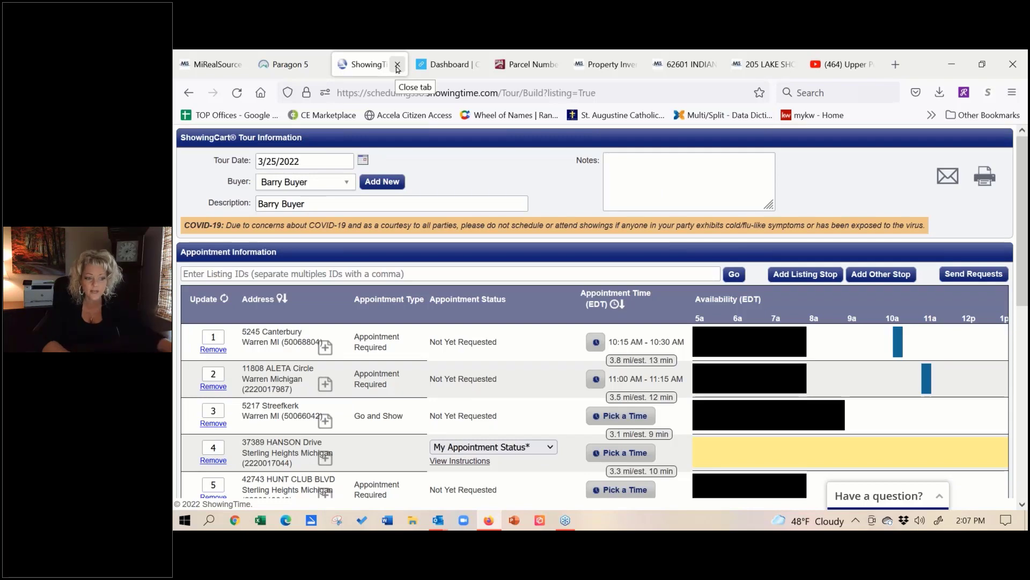
left_click(398, 64)
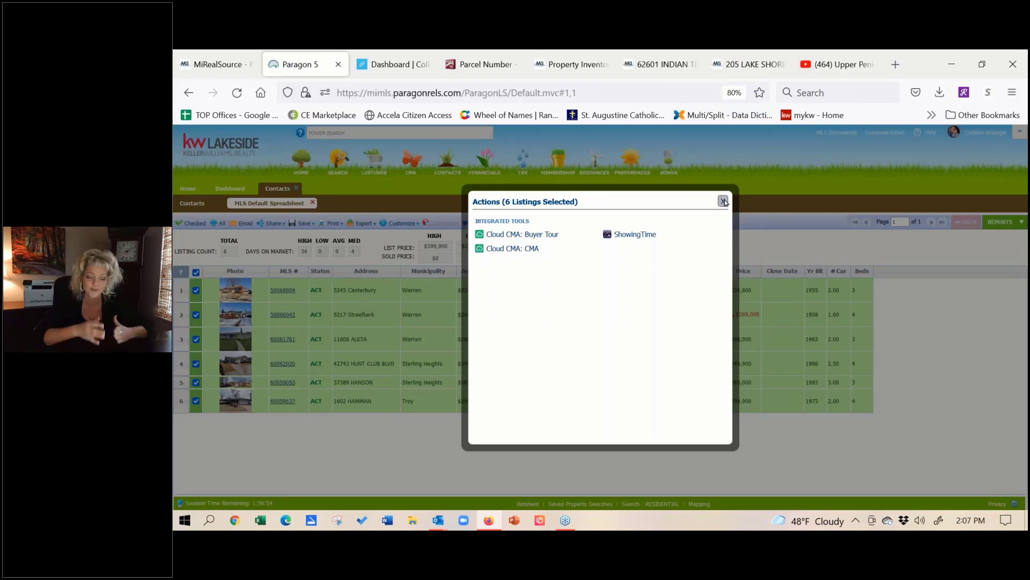
left_click(724, 200)
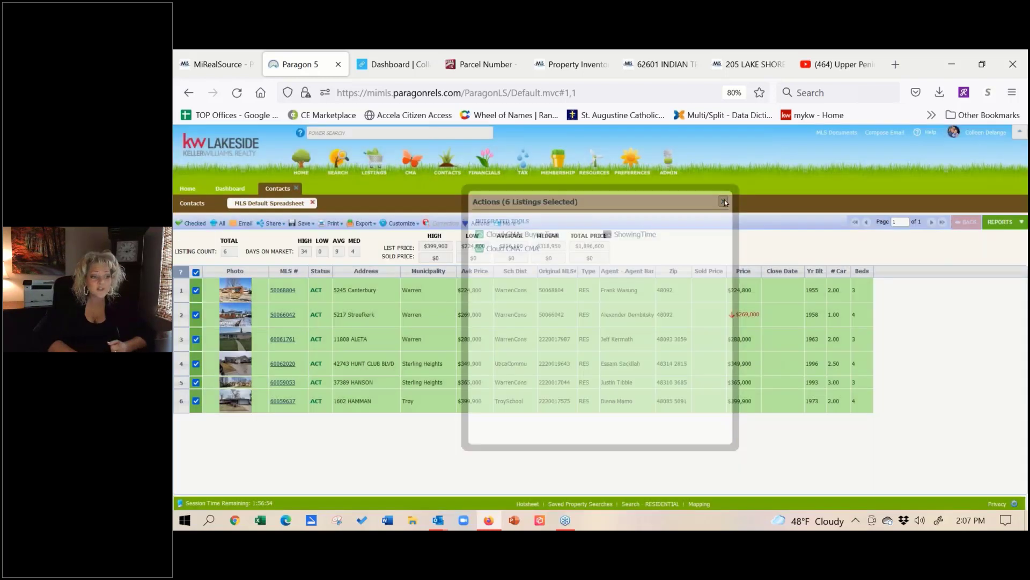
left_click(401, 67)
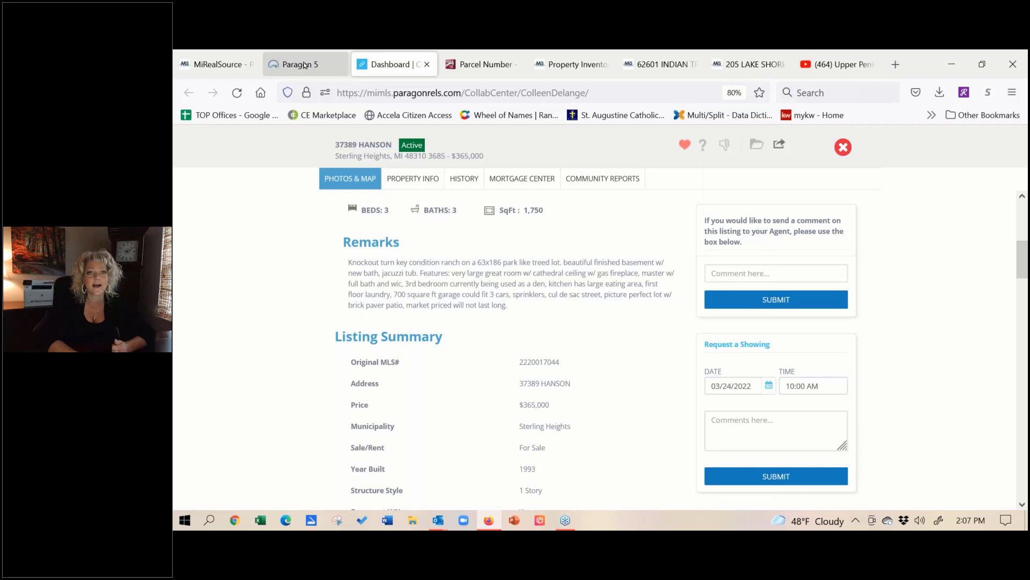
left_click(304, 66)
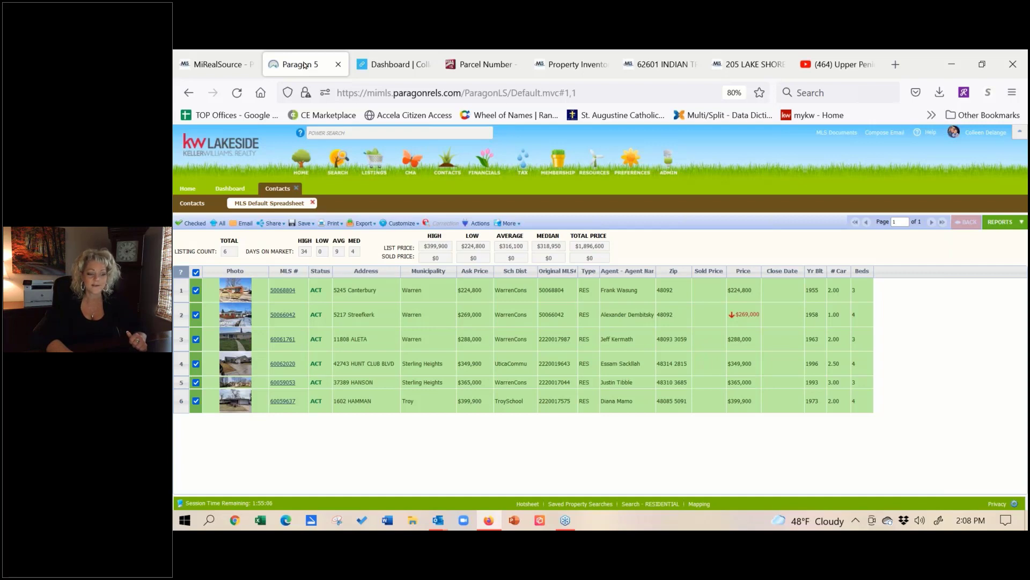
Step: Look at the Share options, then close the listing spreadsheet to return to the dashboard
left_click(271, 226)
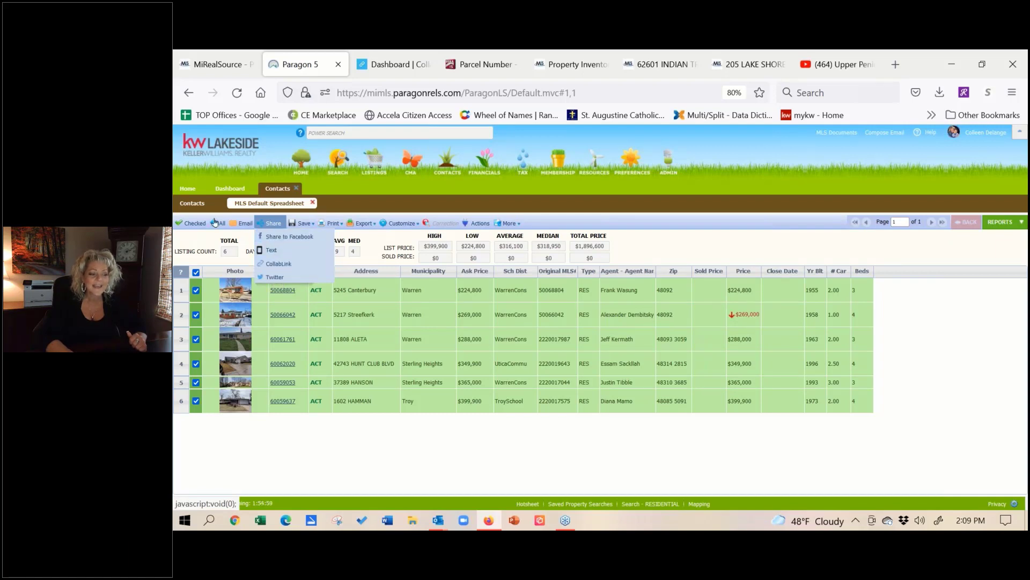
left_click(297, 188)
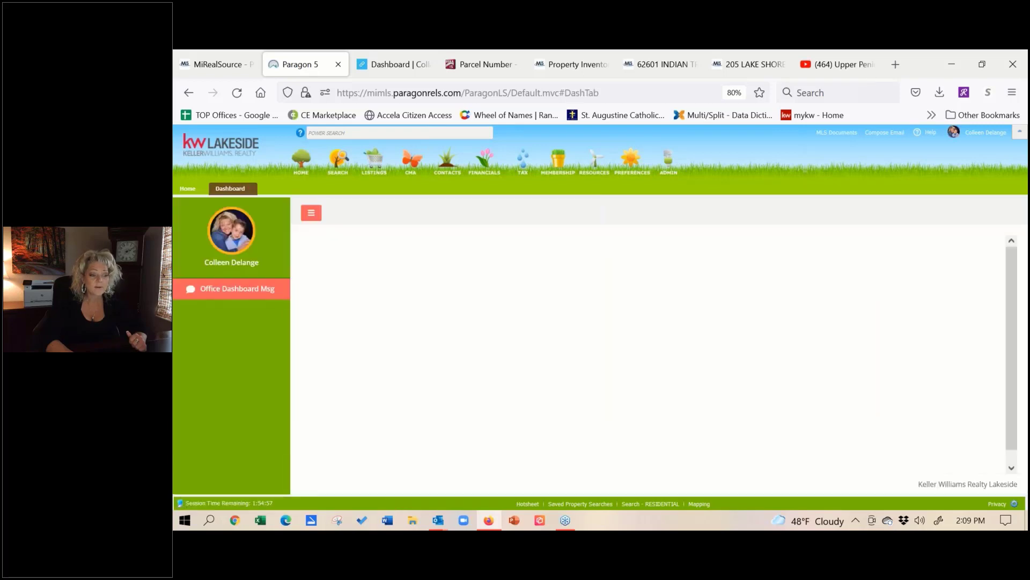
mouse_move(345, 165)
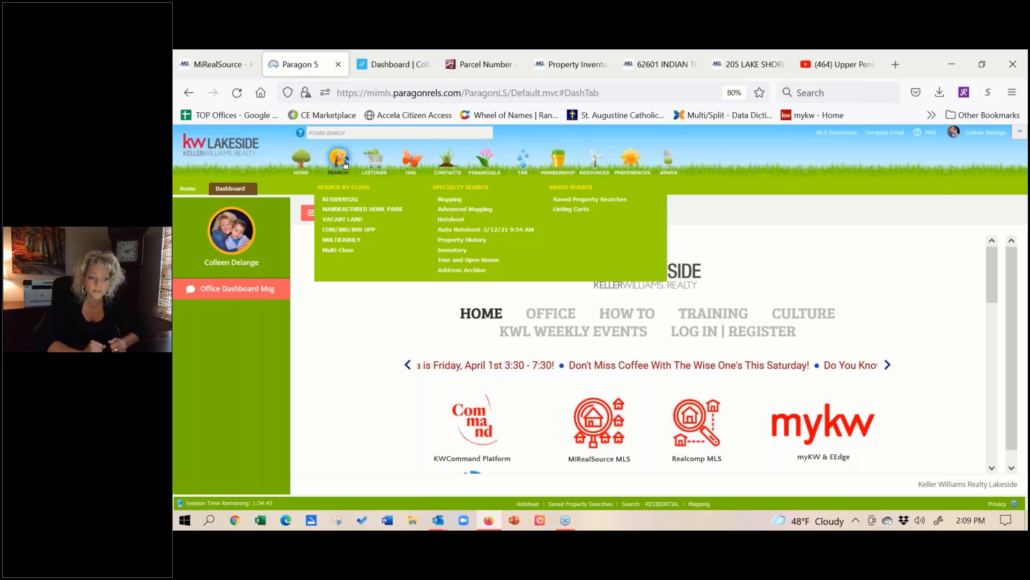
Step: Start a residential search with Type set to RES Single Family via the lookup
left_click(340, 199)
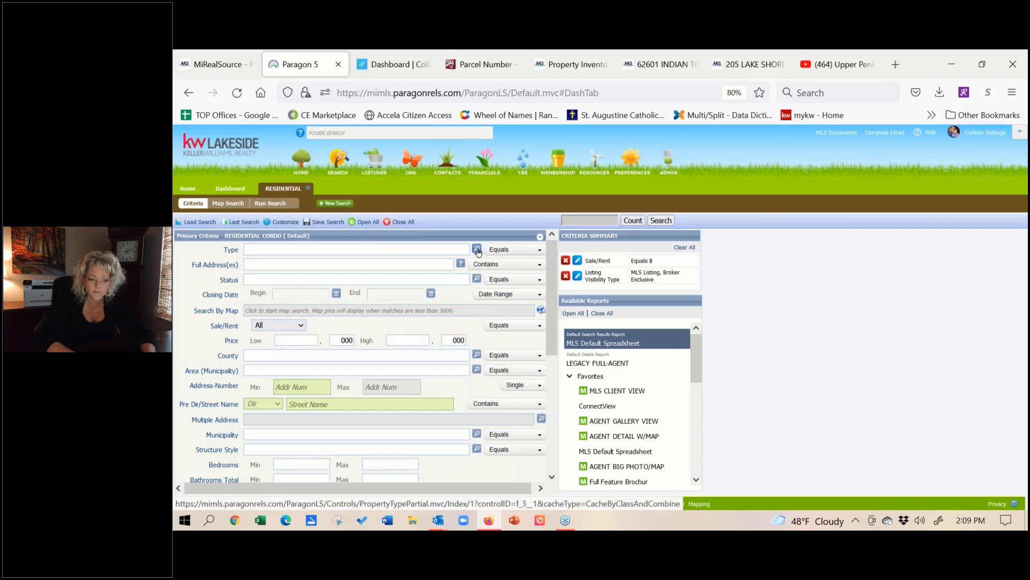
left_click(477, 249)
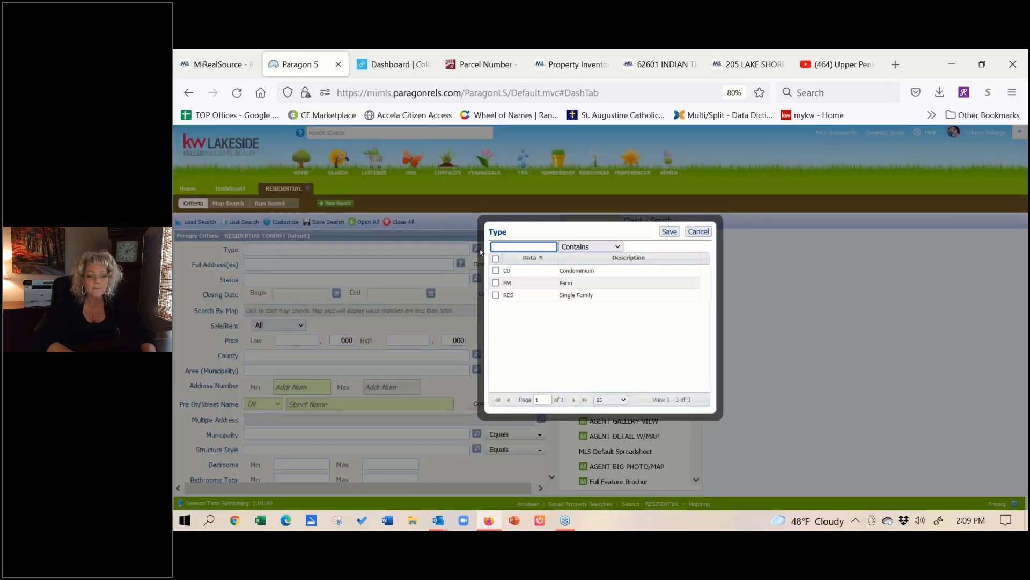
left_click(497, 296)
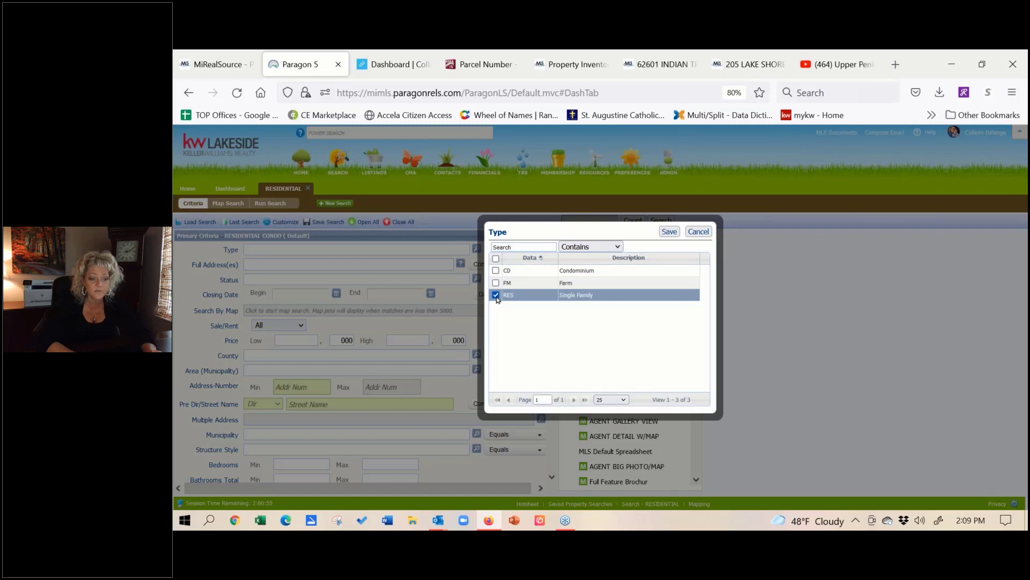
left_click(669, 232)
left_click(452, 280)
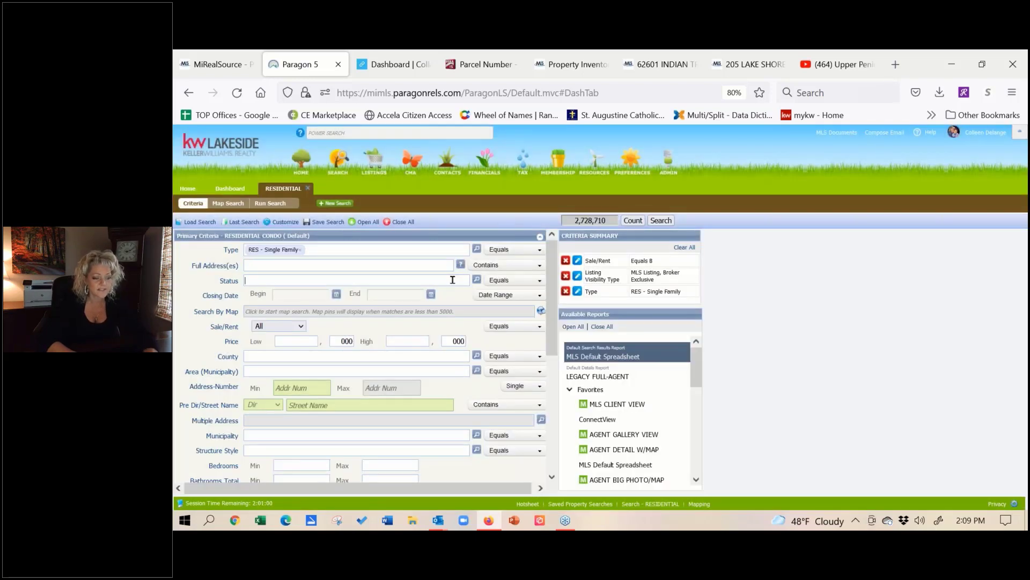
Step: Filter by ALL ACTIVE status, For Sale, and 1S - 1 Story structure style
type("a")
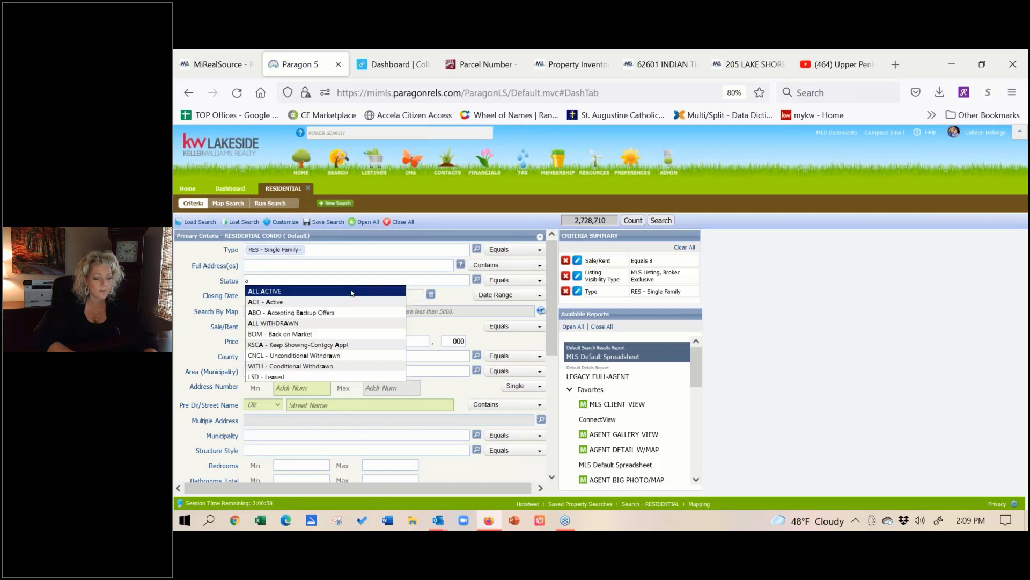
left_click(352, 292)
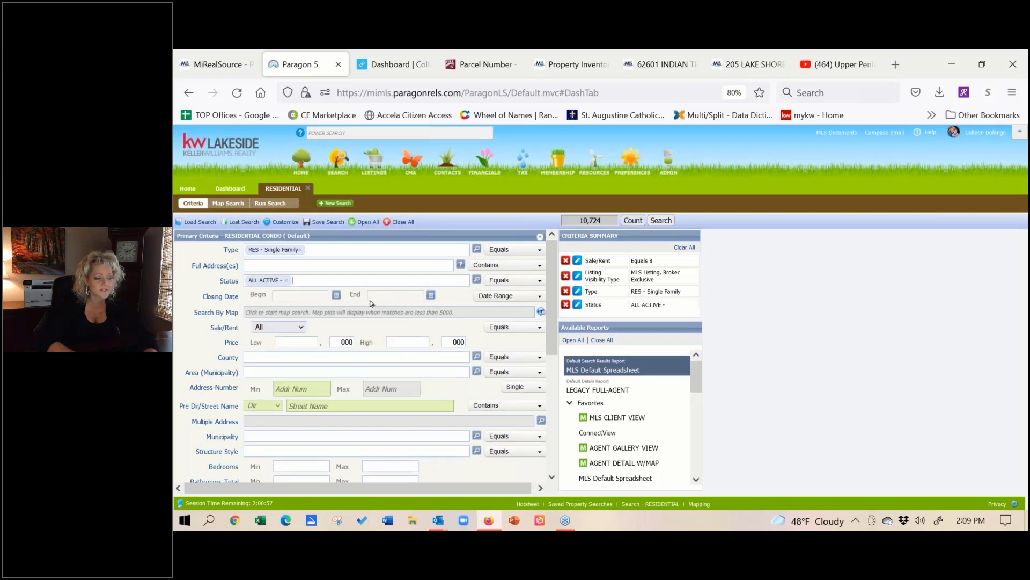
left_click(301, 327)
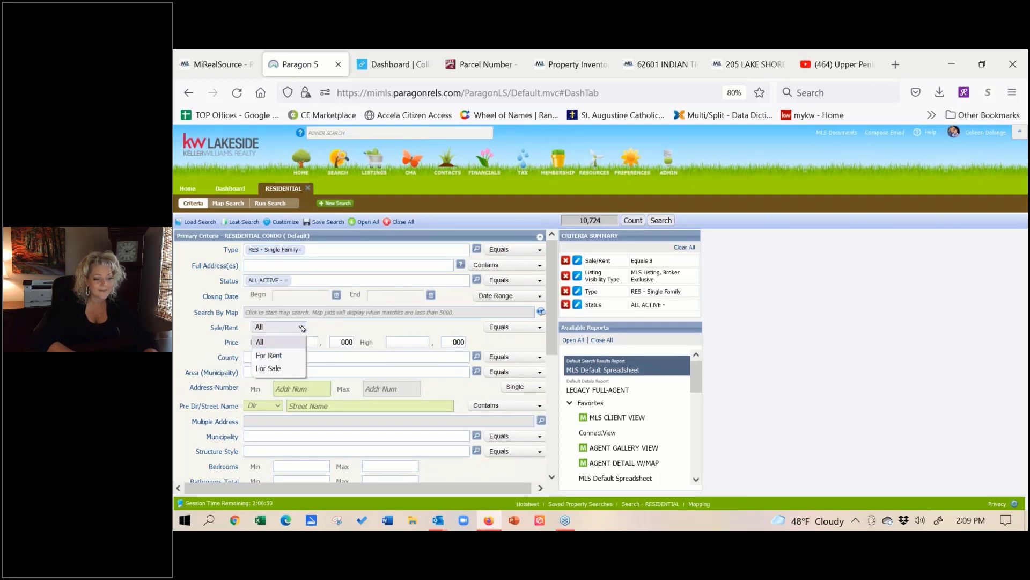
left_click(292, 369)
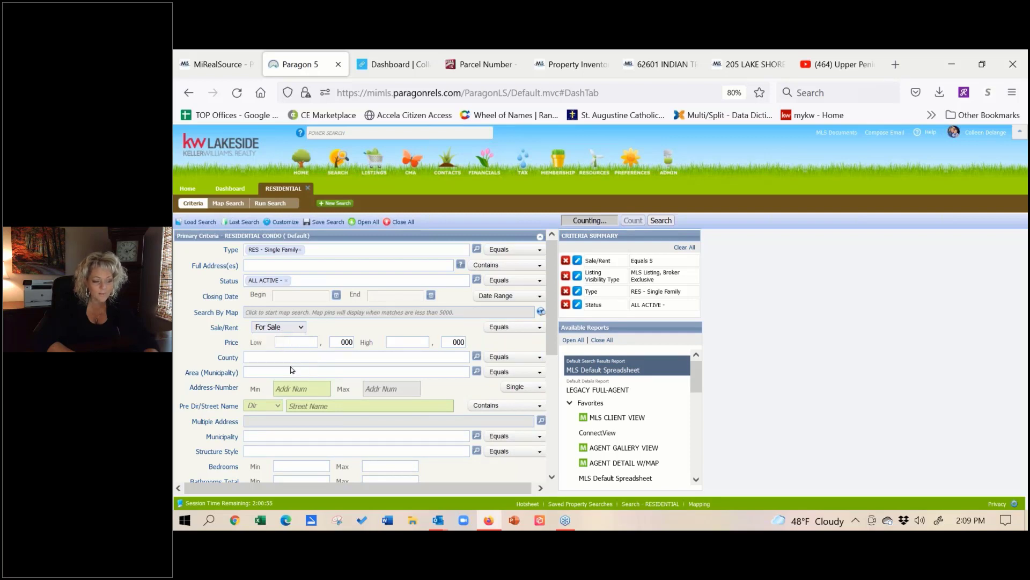
left_click(273, 448)
type("1")
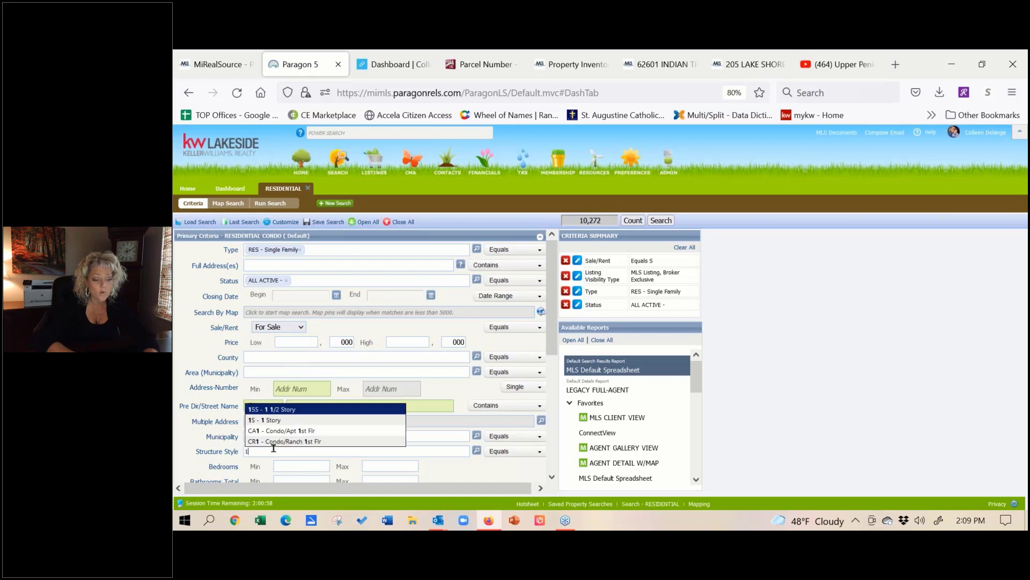
left_click(279, 420)
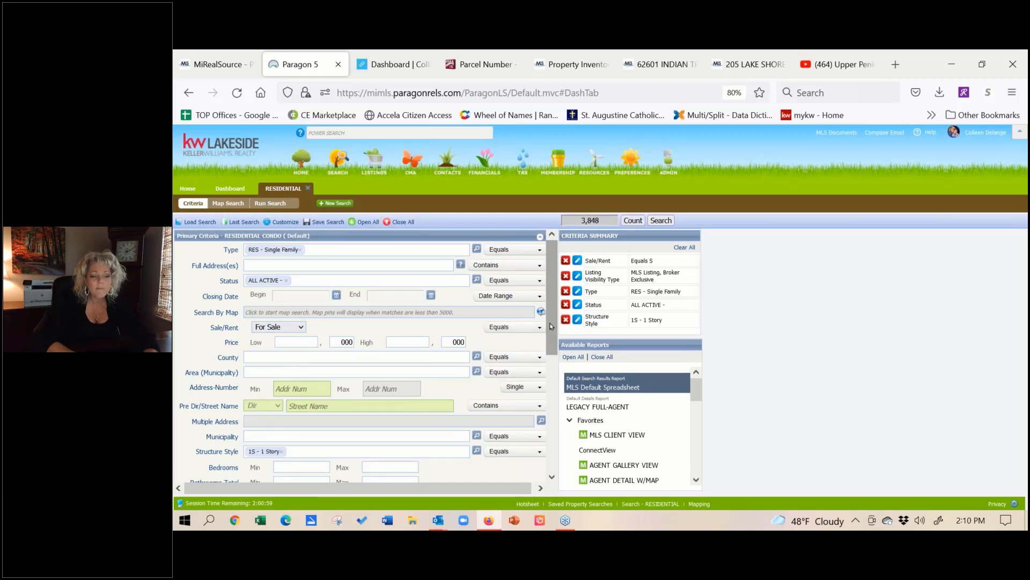
left_click_drag(551, 328, 555, 439)
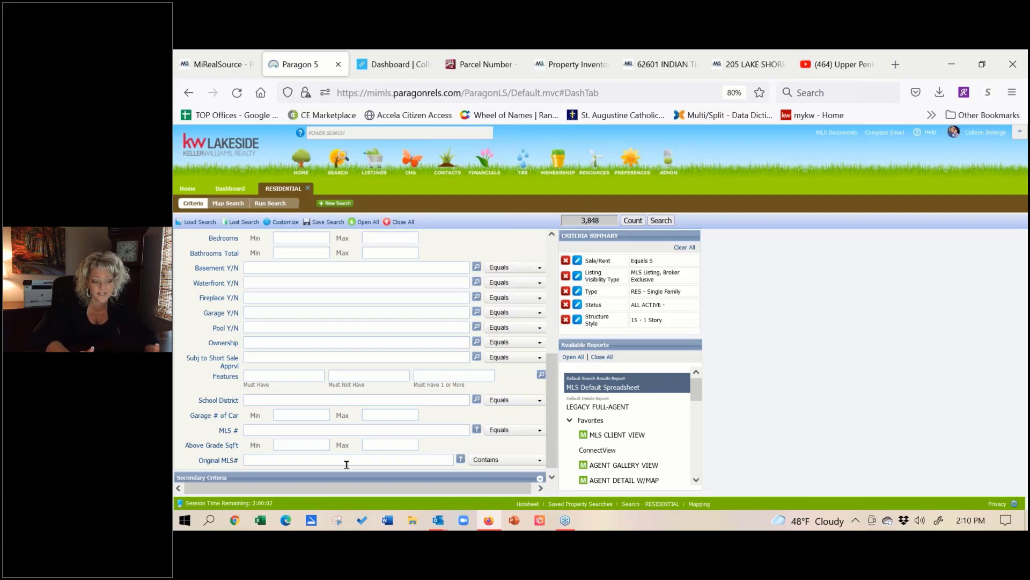
left_click(294, 377)
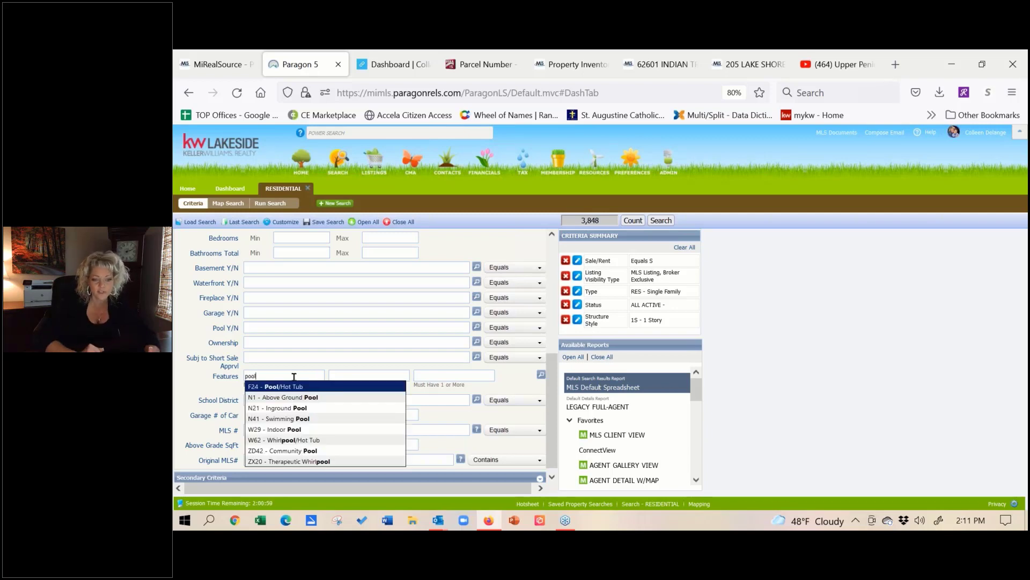
left_click(299, 409)
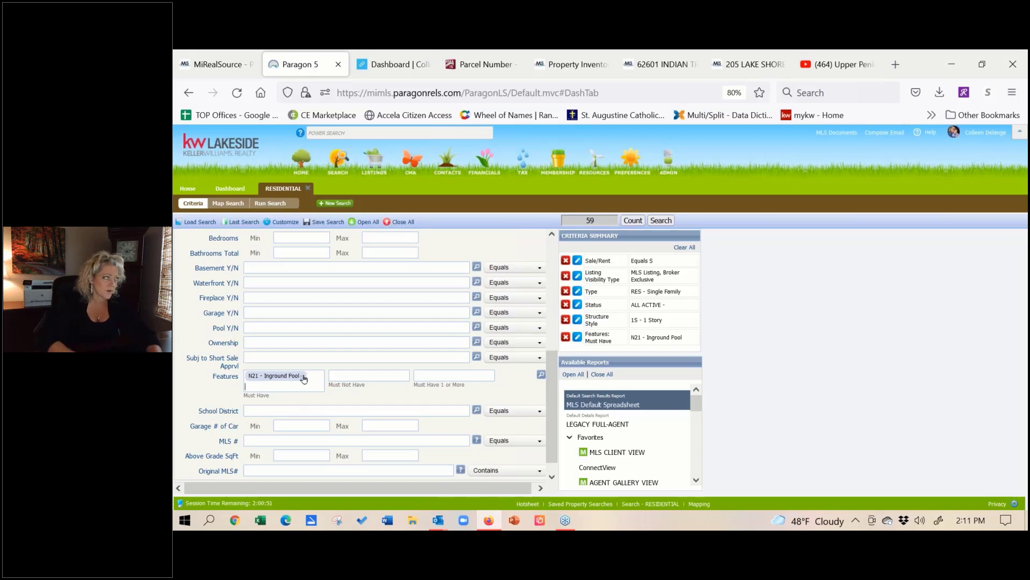
left_click(304, 376)
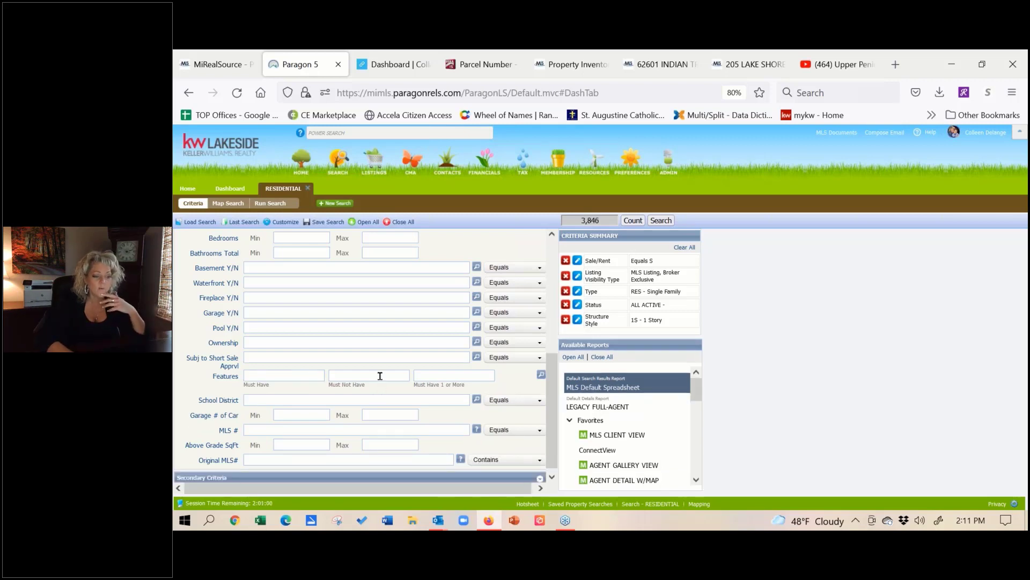
left_click(380, 375)
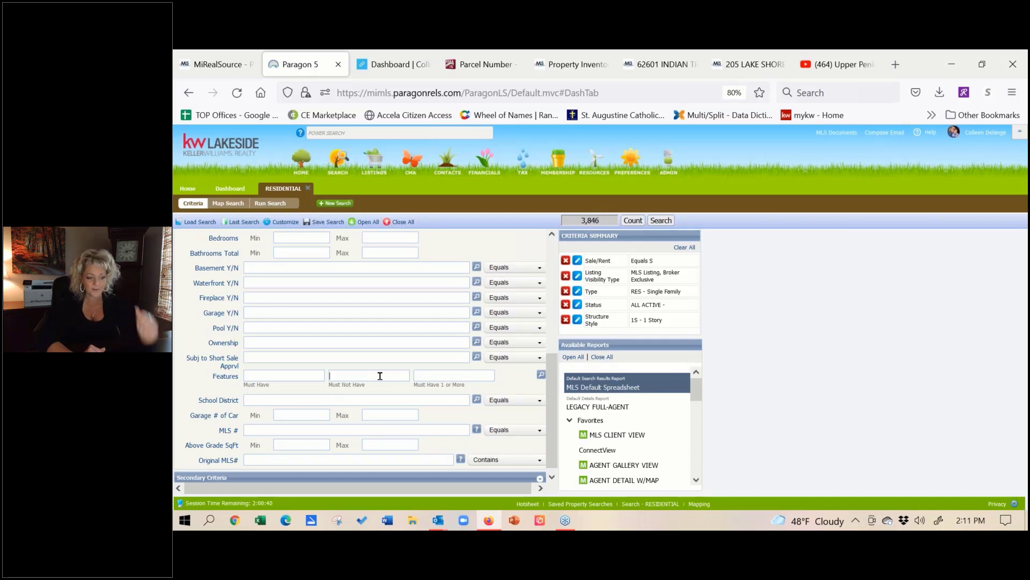
type("septi")
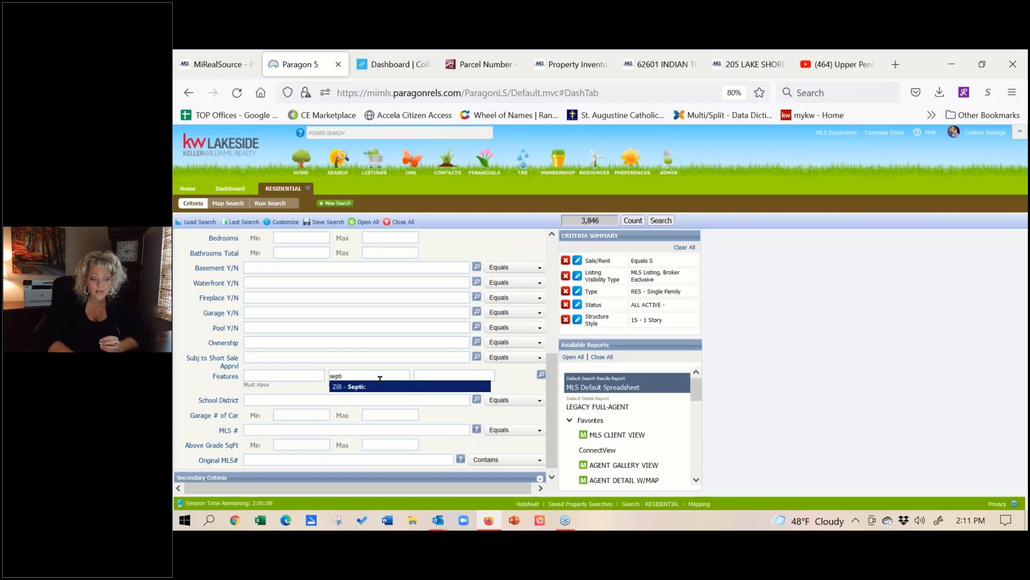
left_click(383, 387)
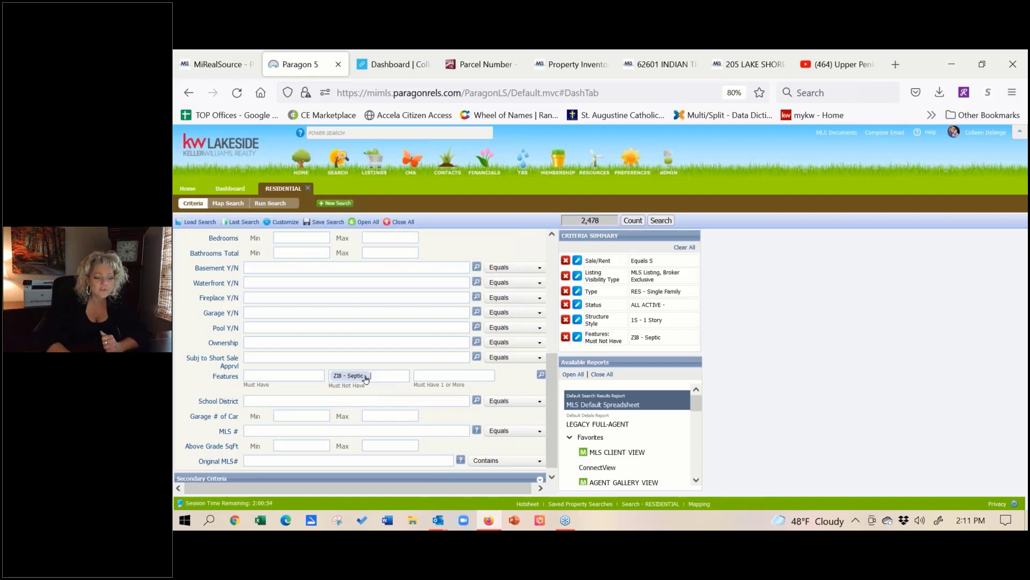
left_click(366, 377)
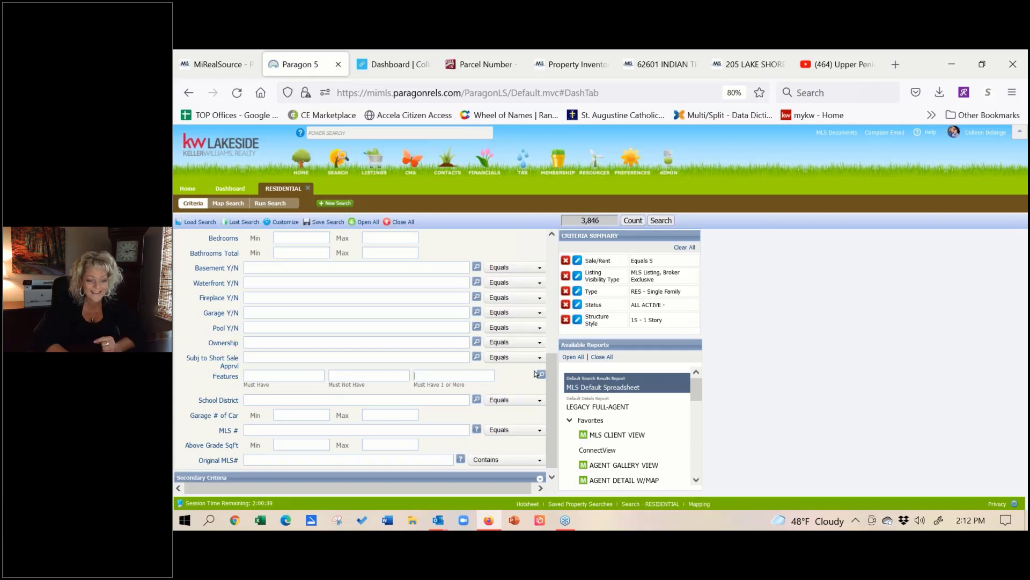
Step: Open the Features picker and browse the Basement Type and Financial Terms groups
left_click(541, 376)
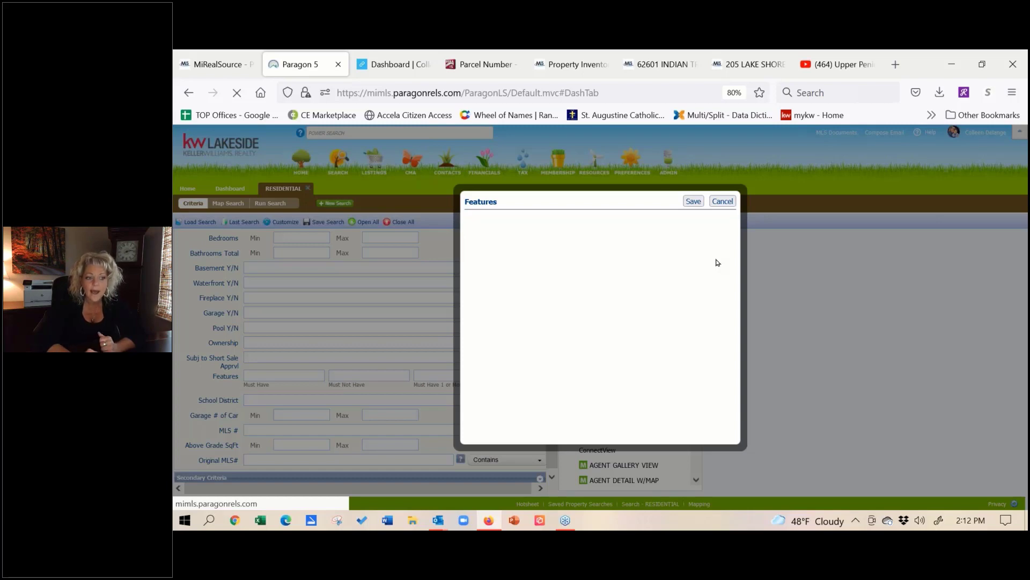
left_click(731, 202)
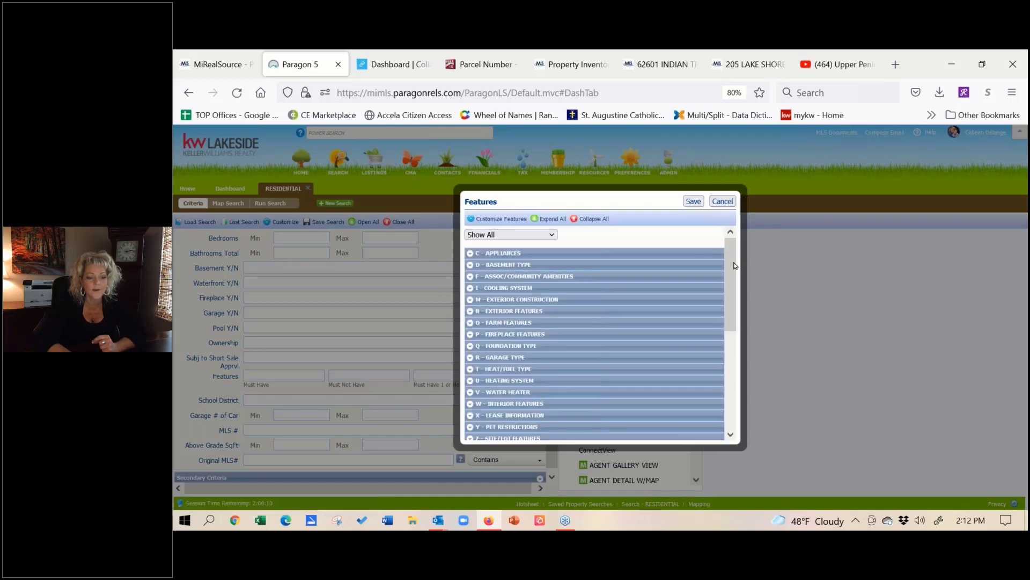
left_click(471, 265)
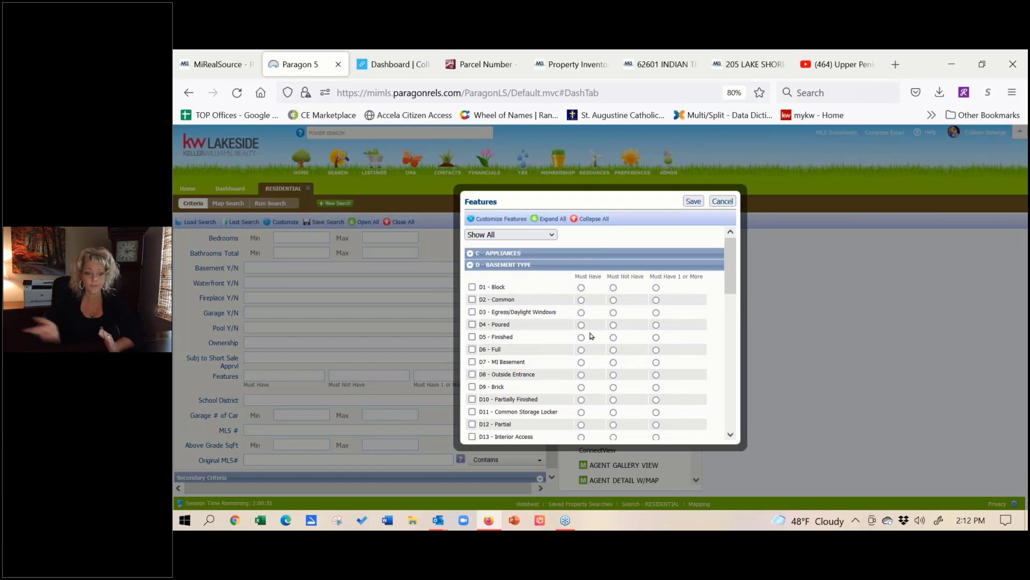
left_click_drag(730, 269, 719, 403)
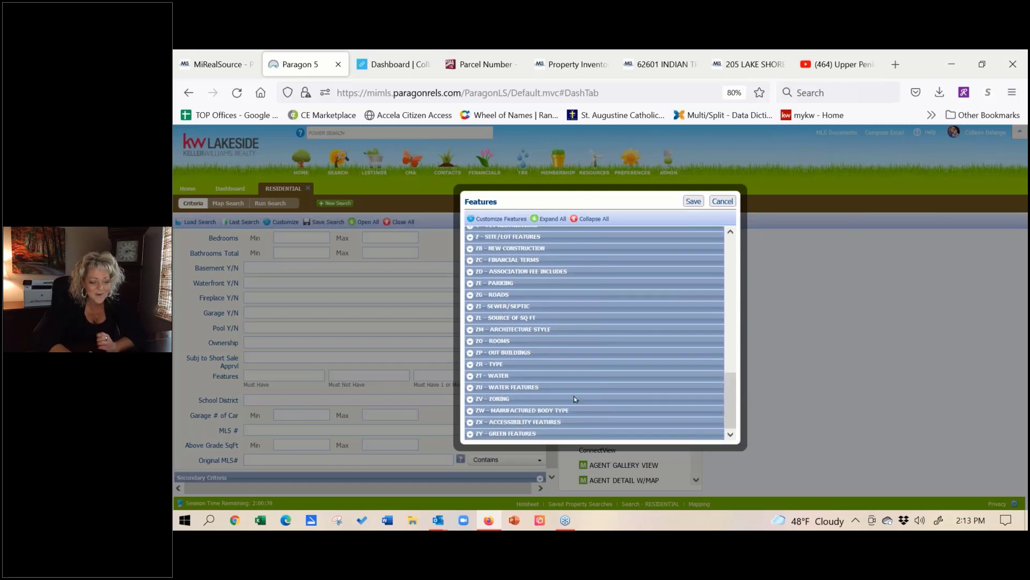
left_click(470, 261)
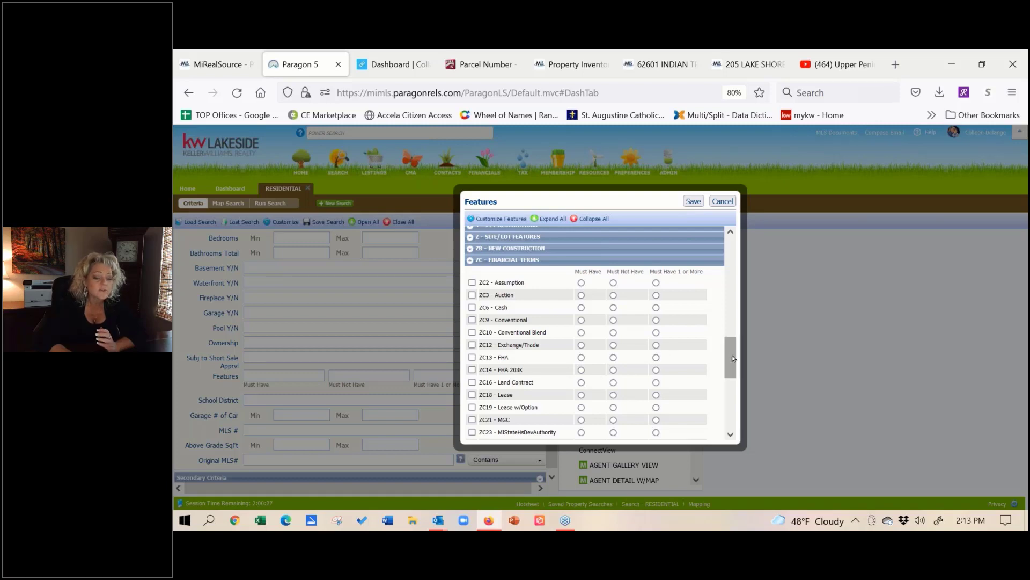
left_click_drag(733, 356, 726, 412)
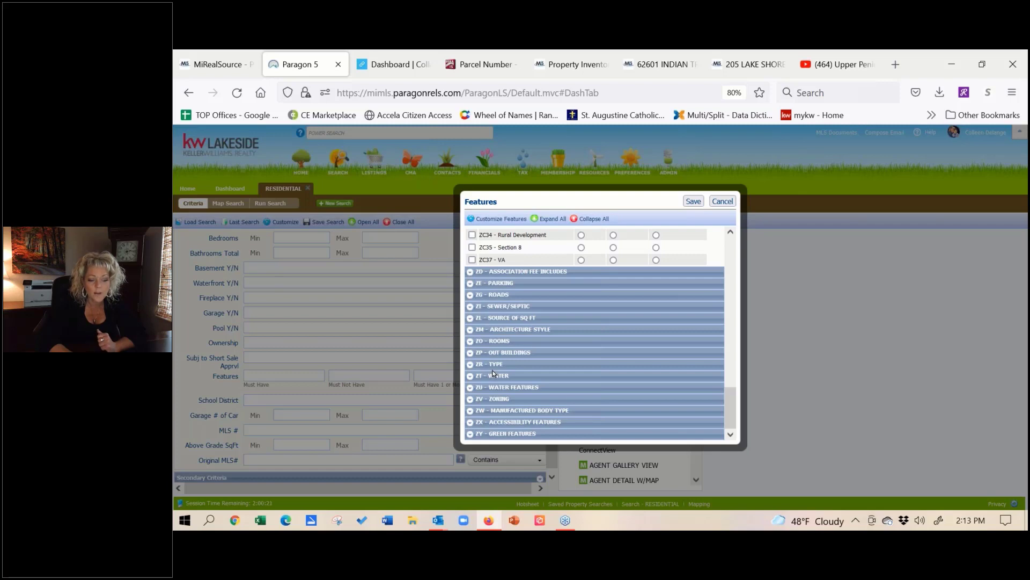
Step: Mark Canal, Lake and River Frontage under ZU - Water Features, then cancel the picker
left_click(473, 387)
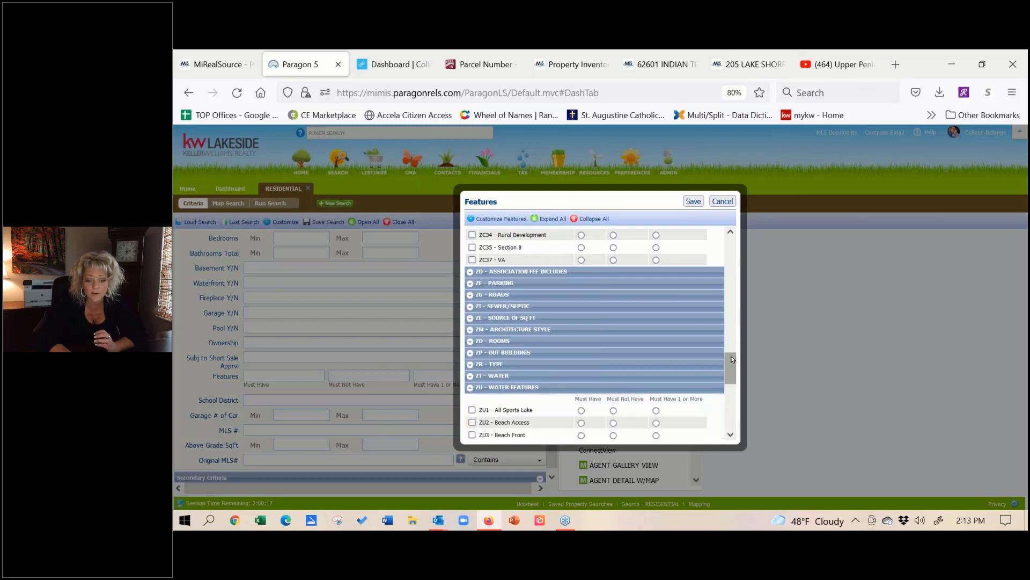
scroll(732, 373, "down", 2)
scroll(731, 373, "down", 2)
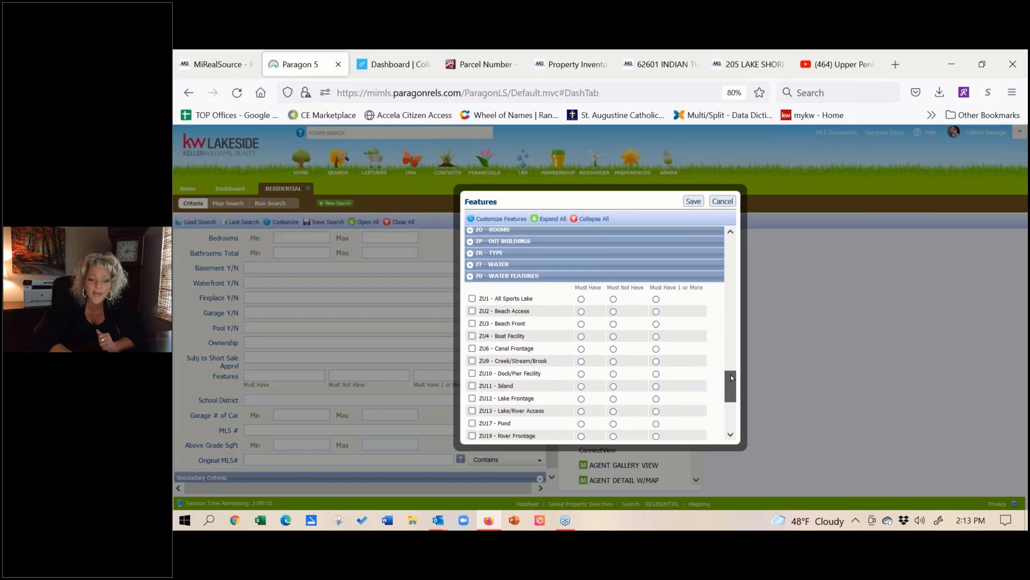
scroll(732, 377, "down", 1)
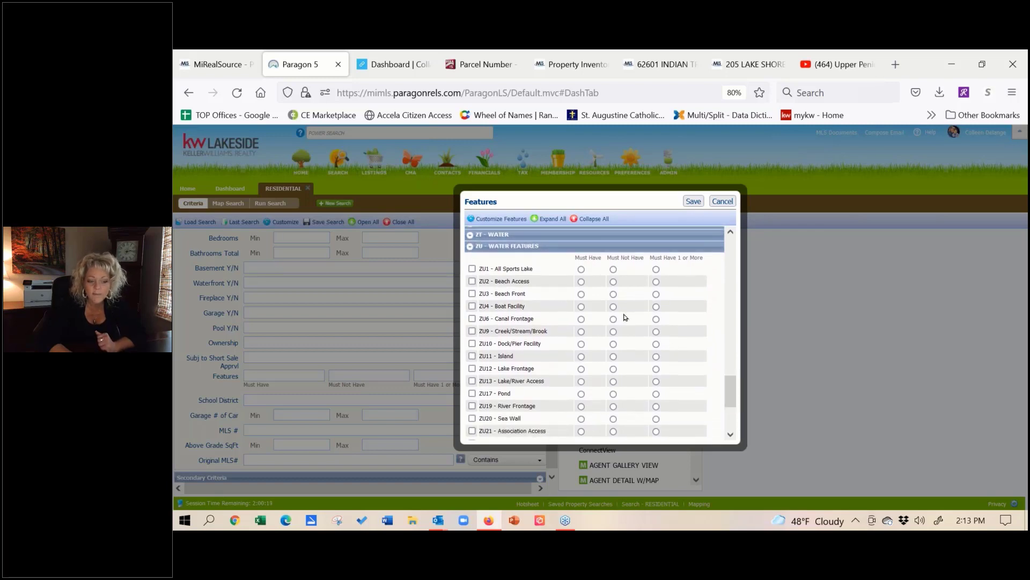
left_click(656, 320)
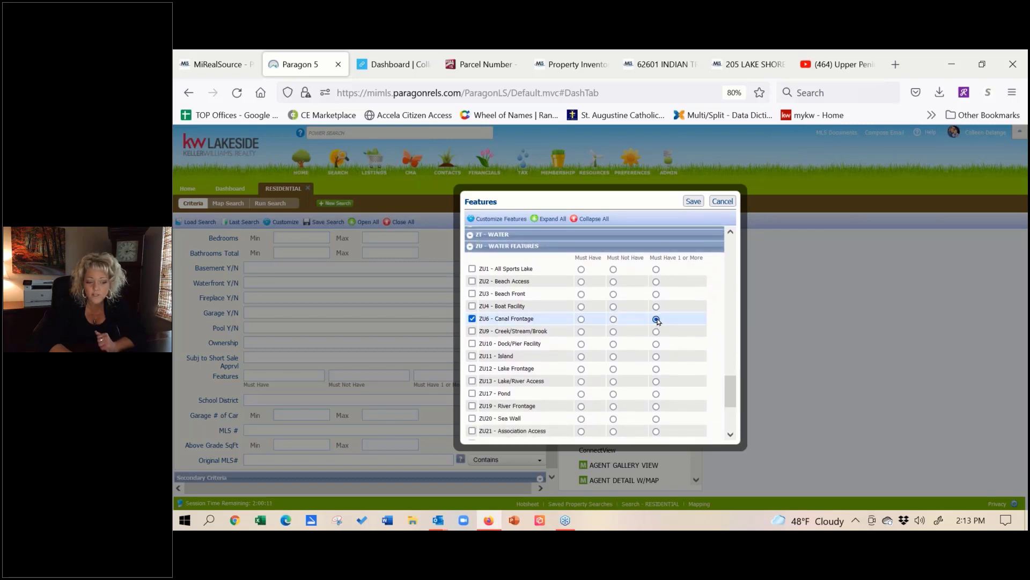
left_click(656, 369)
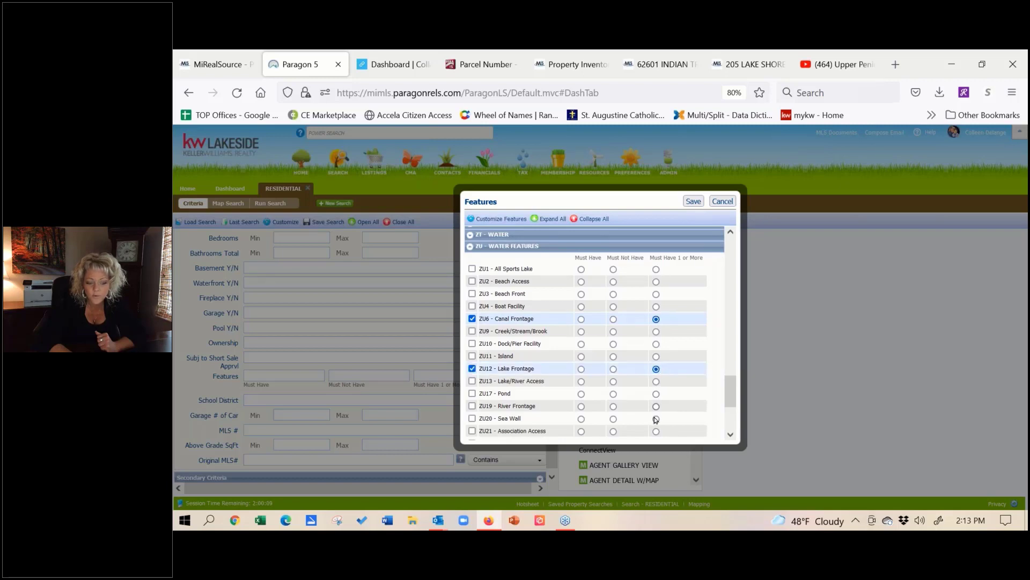
left_click(657, 408)
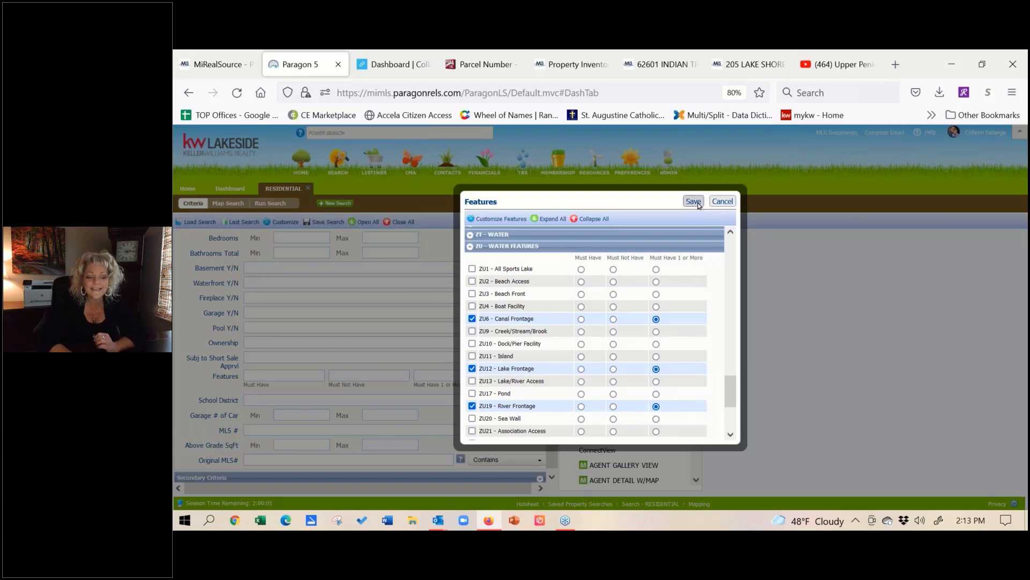
left_click(723, 201)
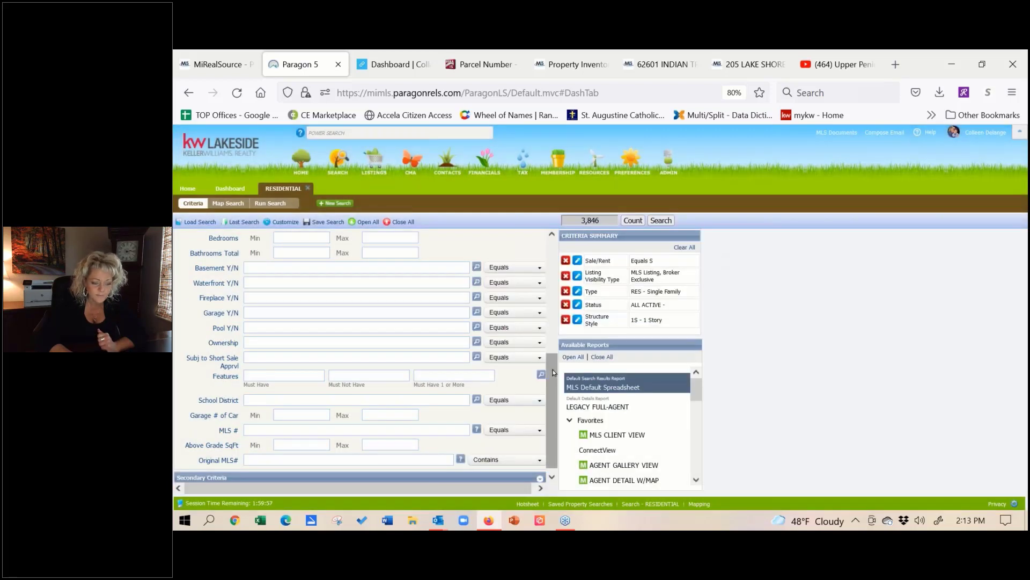
Step: Scroll to the top and enter 'clinton' in Area (Municipality), replacing the 'houg' attempt
left_click_drag(554, 372, 570, 254)
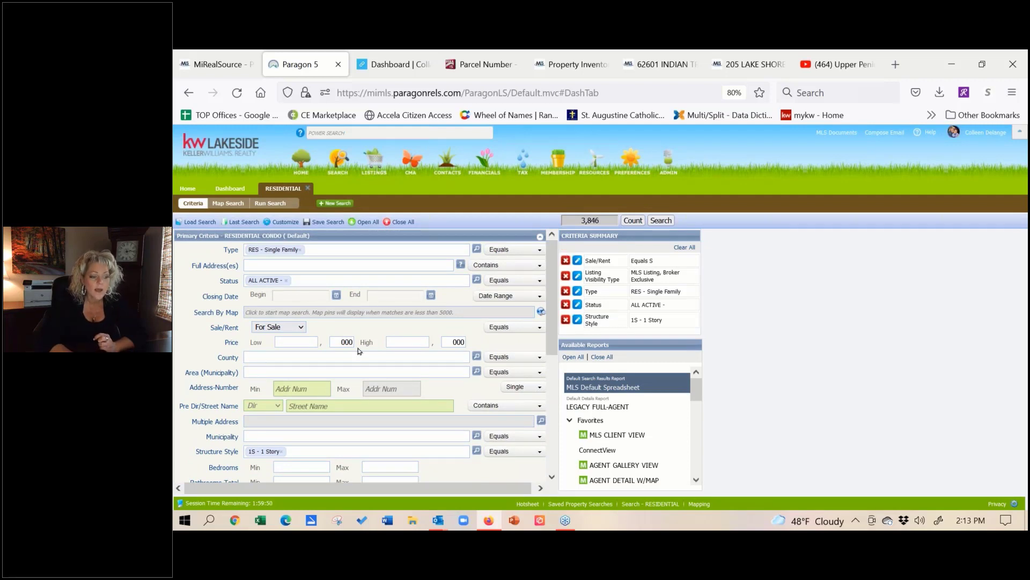
left_click(342, 372)
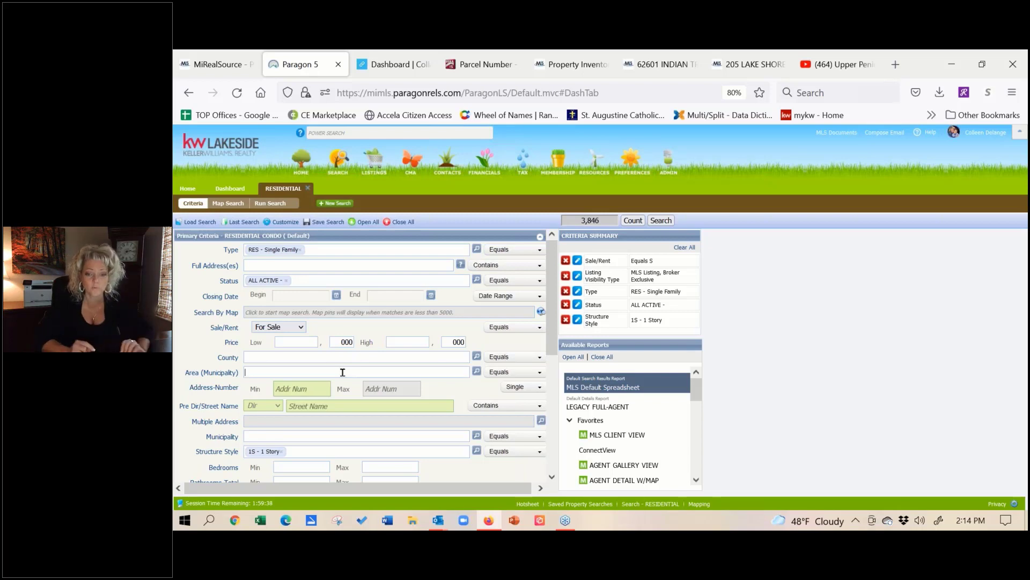
type("hough")
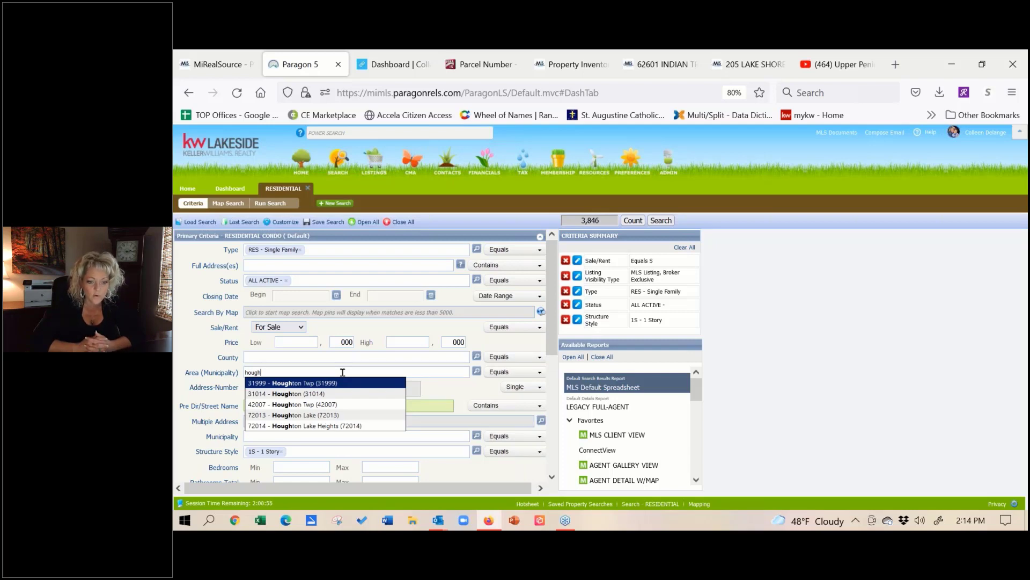
key("BackSpace")
key("BackSpace")
key("BackSpace")
key("BackSpace")
key("BackSpace")
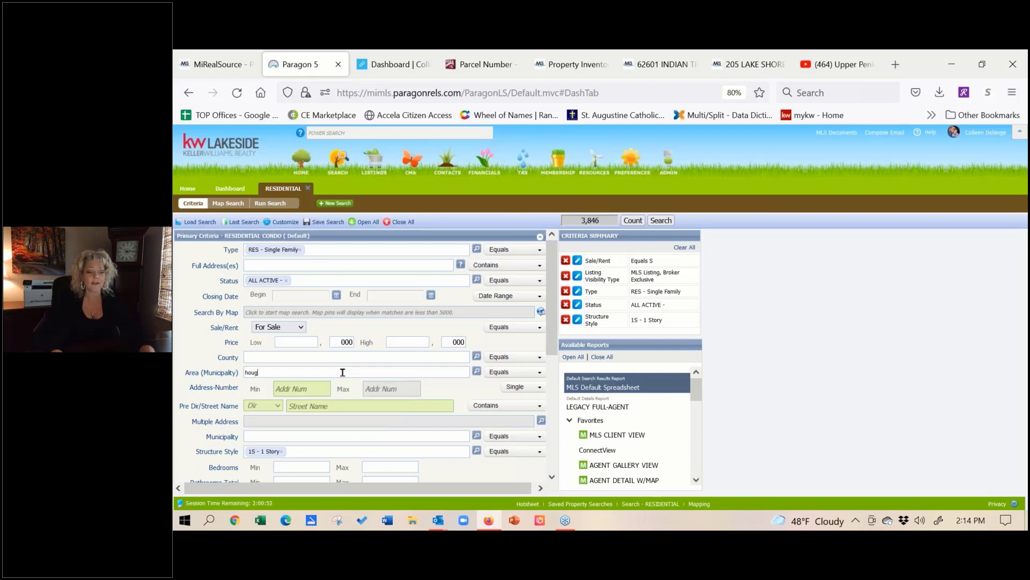
type("clinton")
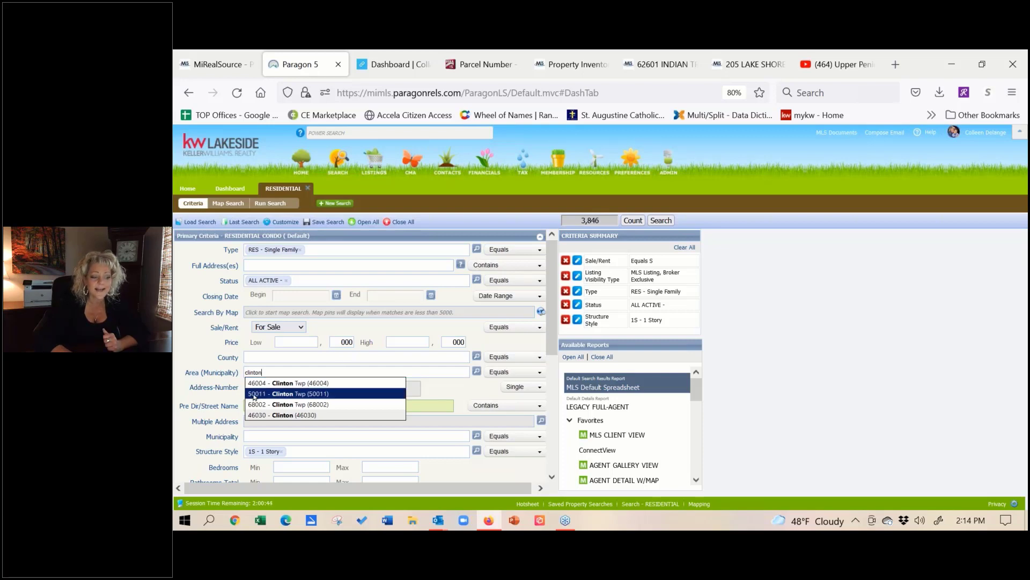
Step: Add Macomb as the County criterion, then remove the Macomb chip again
left_click(278, 354)
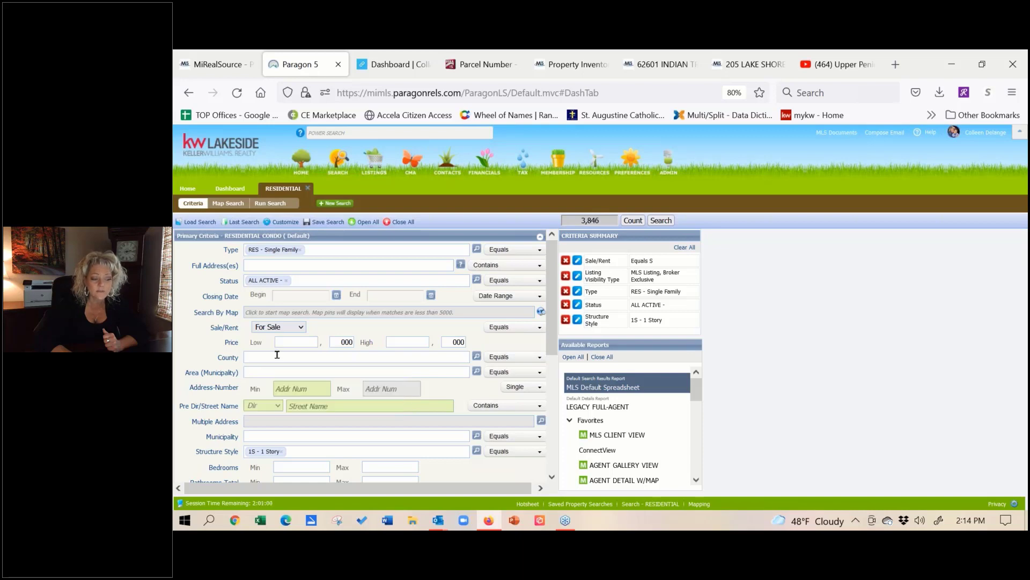
type("ma")
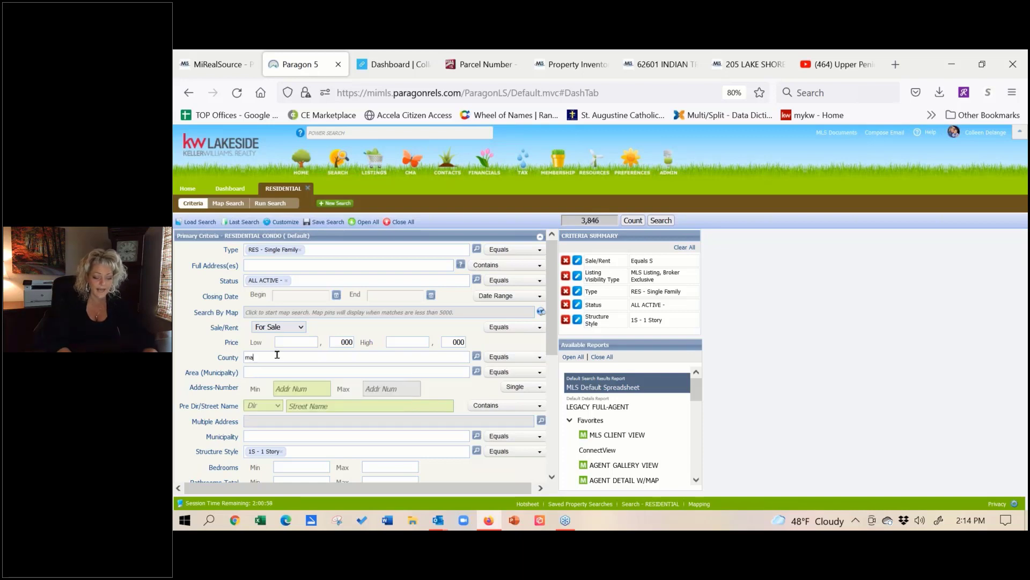
type("com")
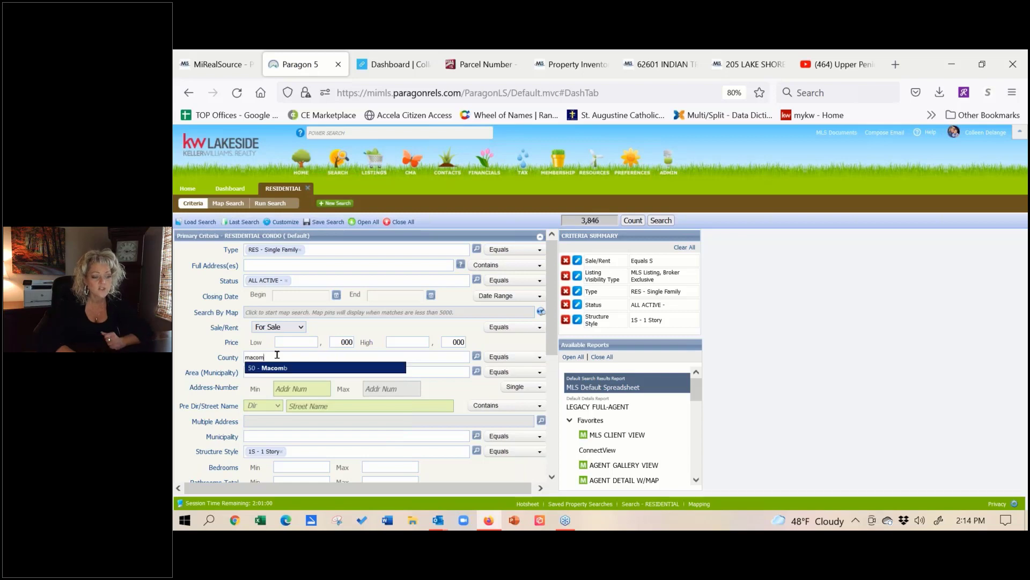
left_click(295, 368)
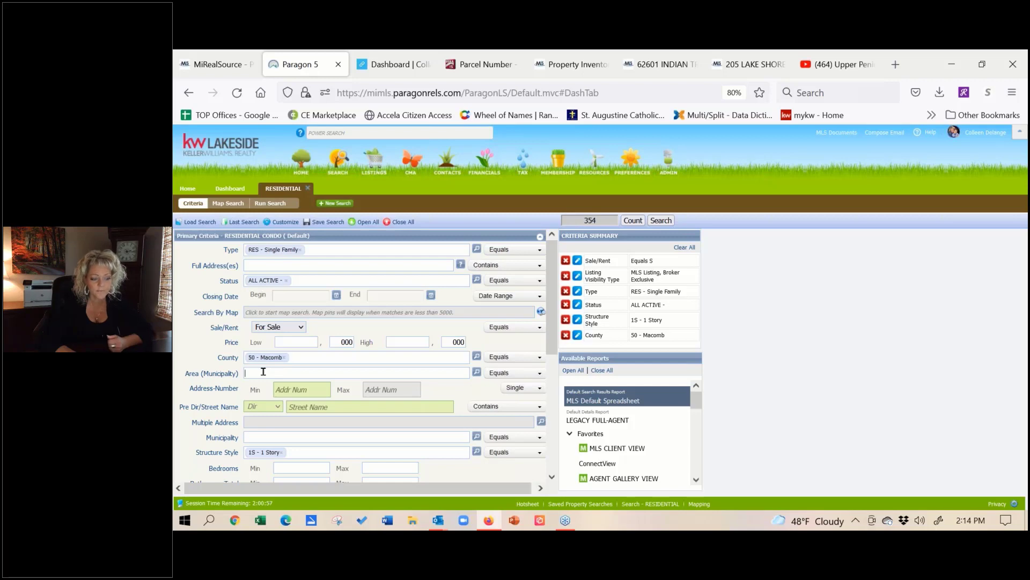
type("d")
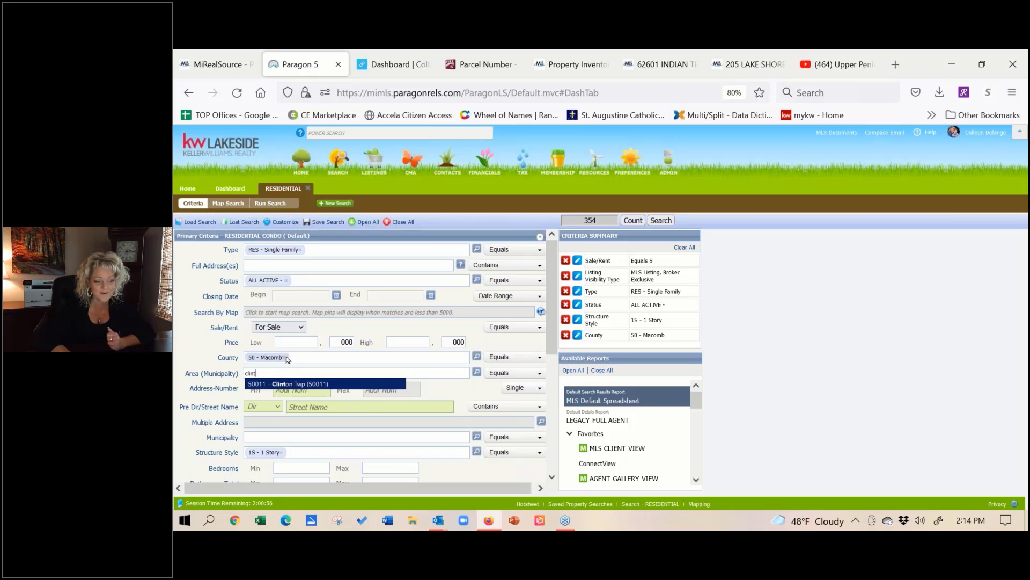
left_click(285, 358)
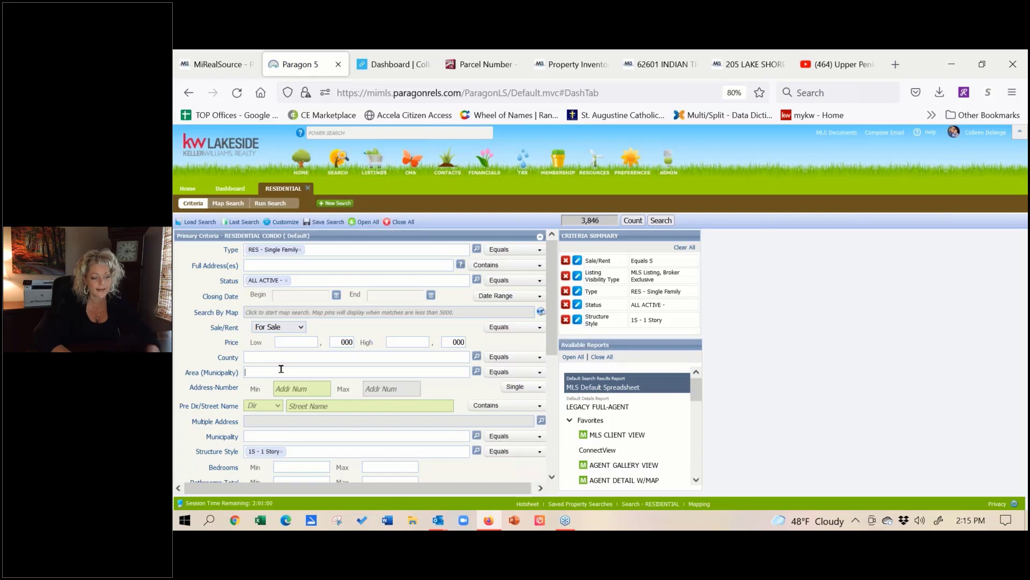
Step: Clear 'clinton' from Area (Municipality) and type 'hou' in County to find Houghton
left_click(281, 369)
type("clinton")
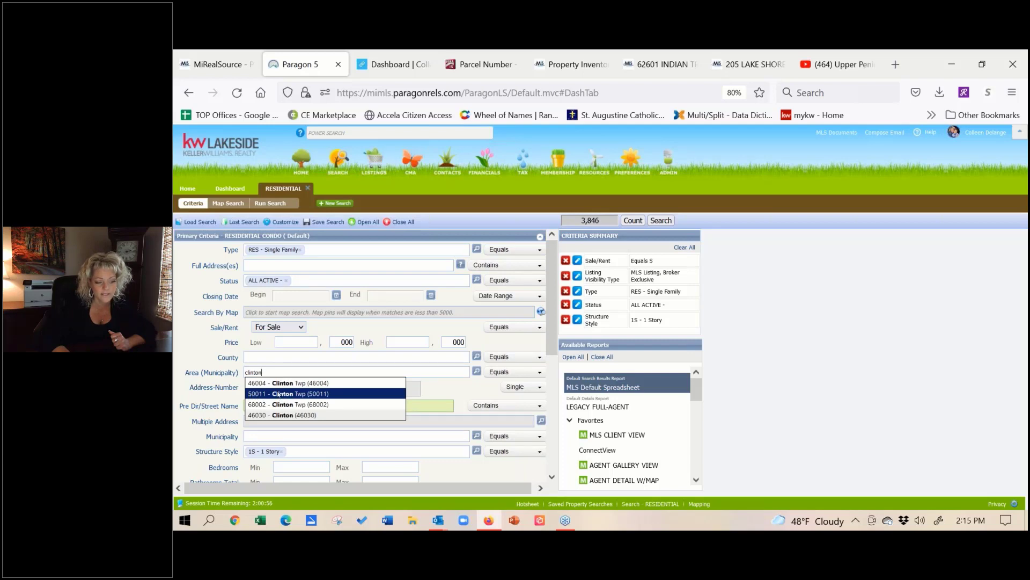
left_click_drag(277, 371, 212, 370)
key("BackSpace")
type("hough")
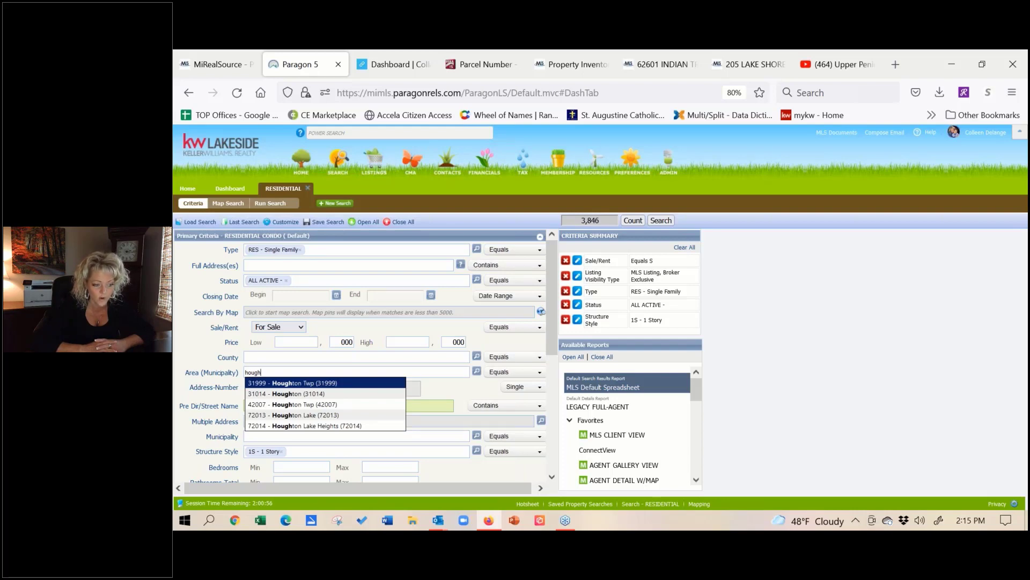
left_click(270, 358)
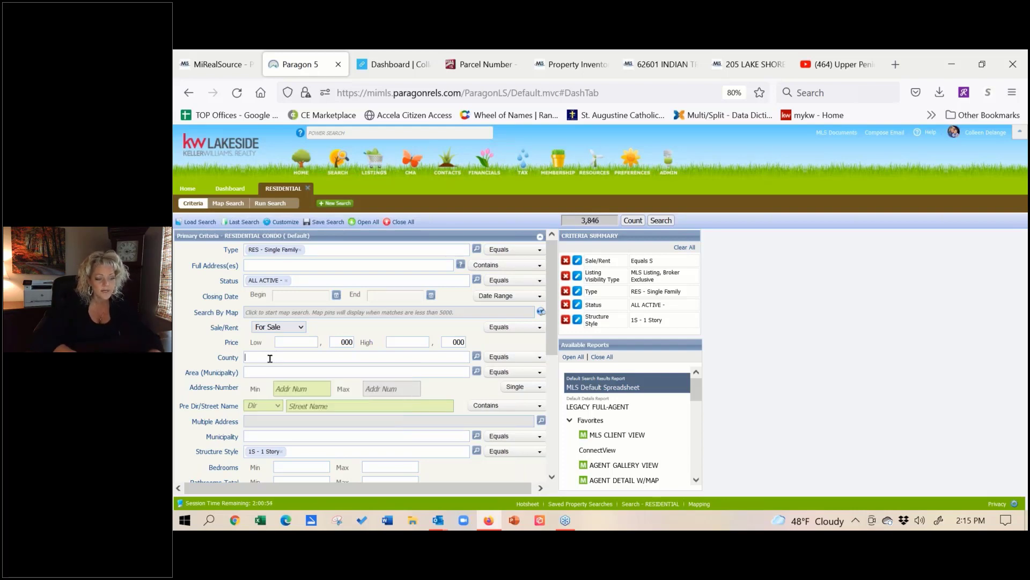
type("hou")
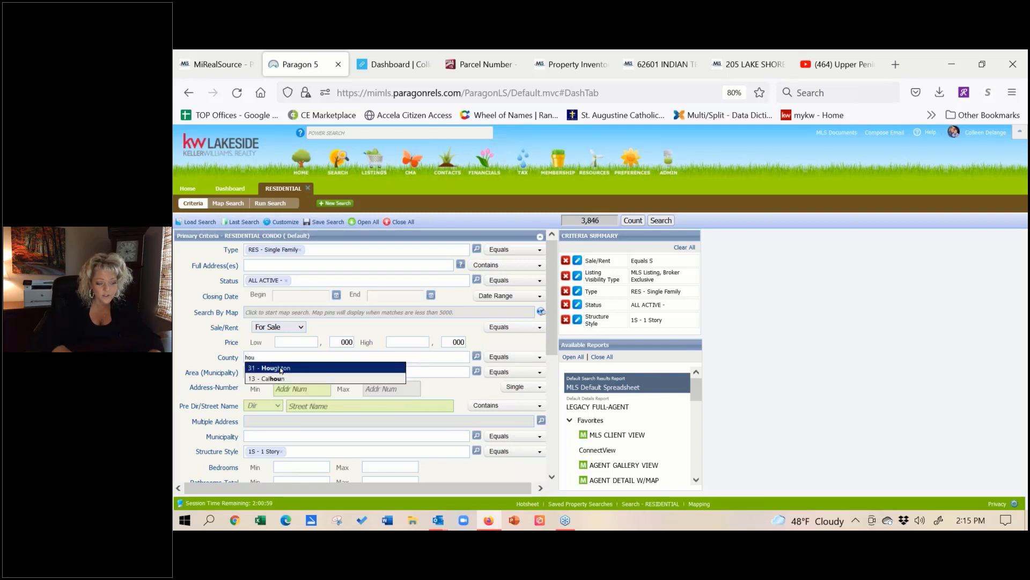
left_click(282, 369)
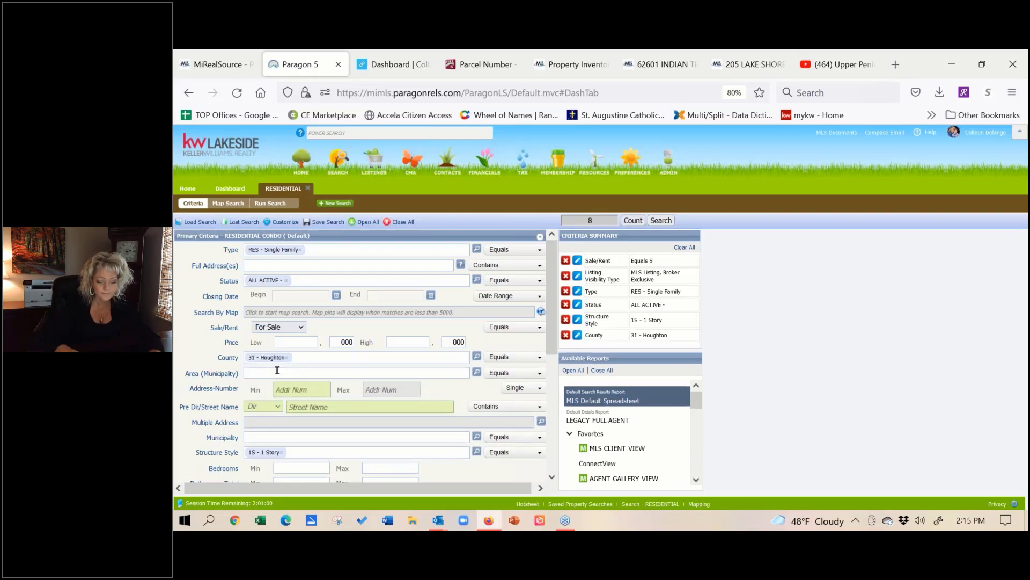
type("hou")
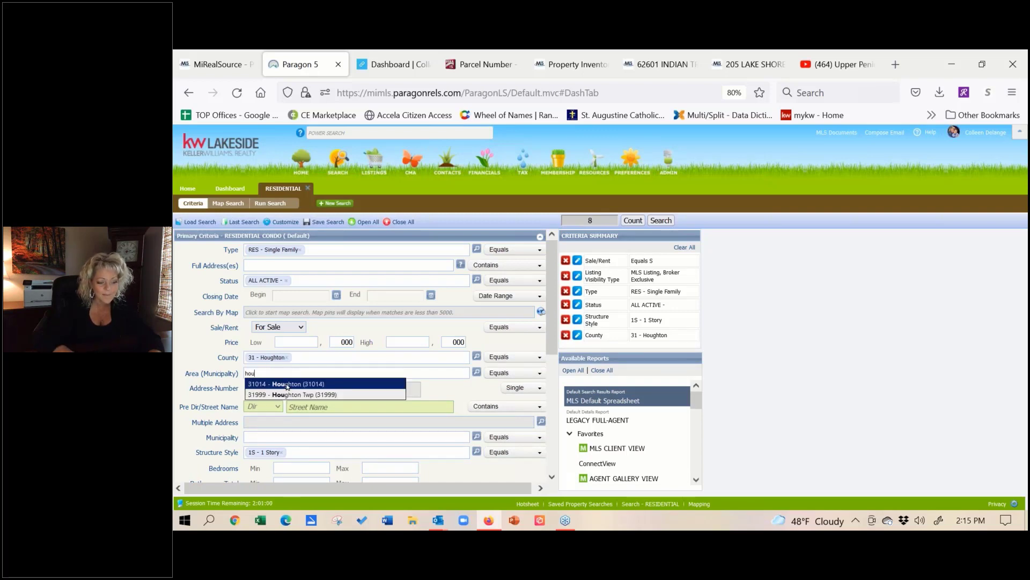
left_click(287, 385)
type("hton (31014")
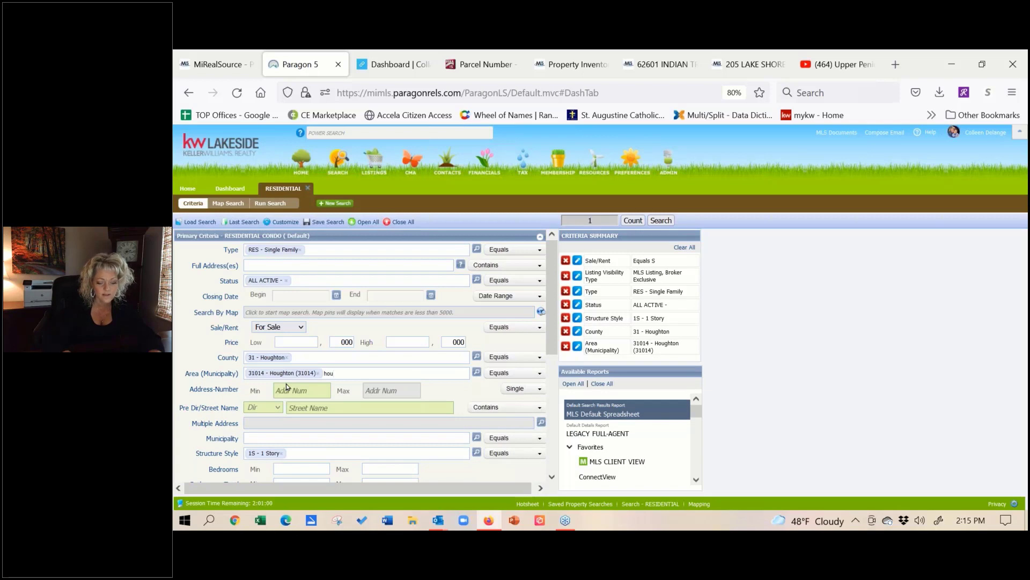
type("ou")
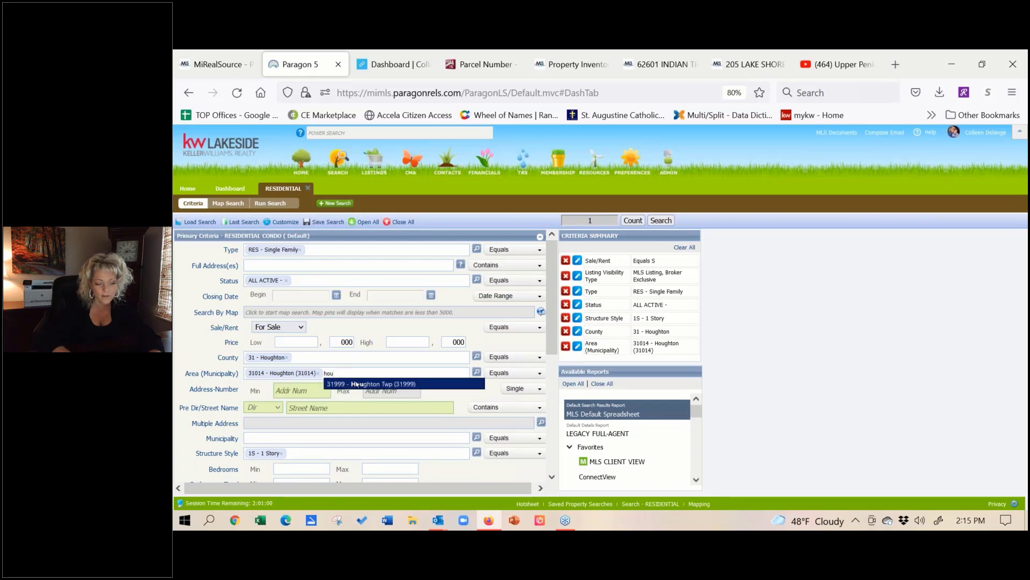
left_click(357, 384)
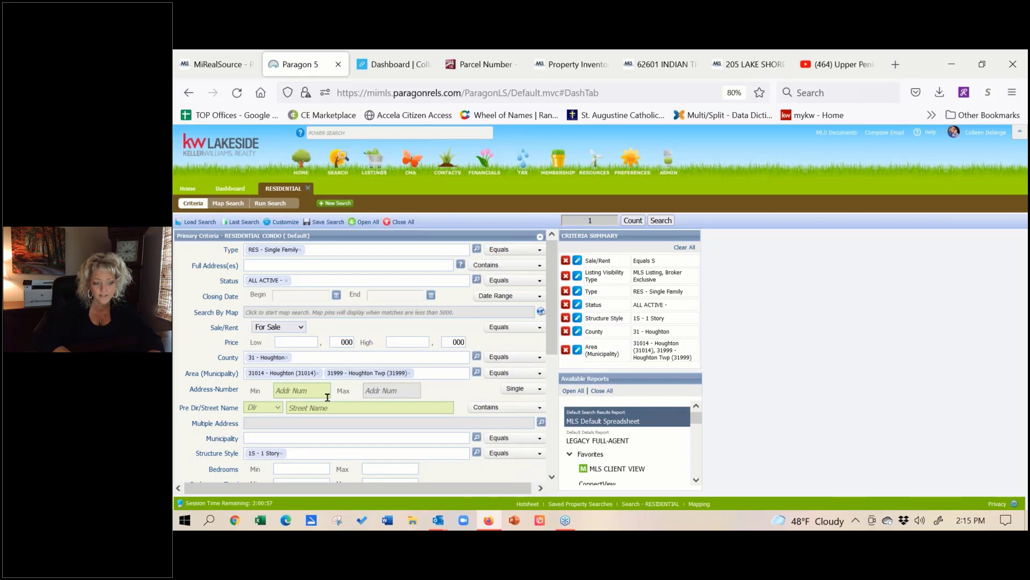
left_click(287, 358)
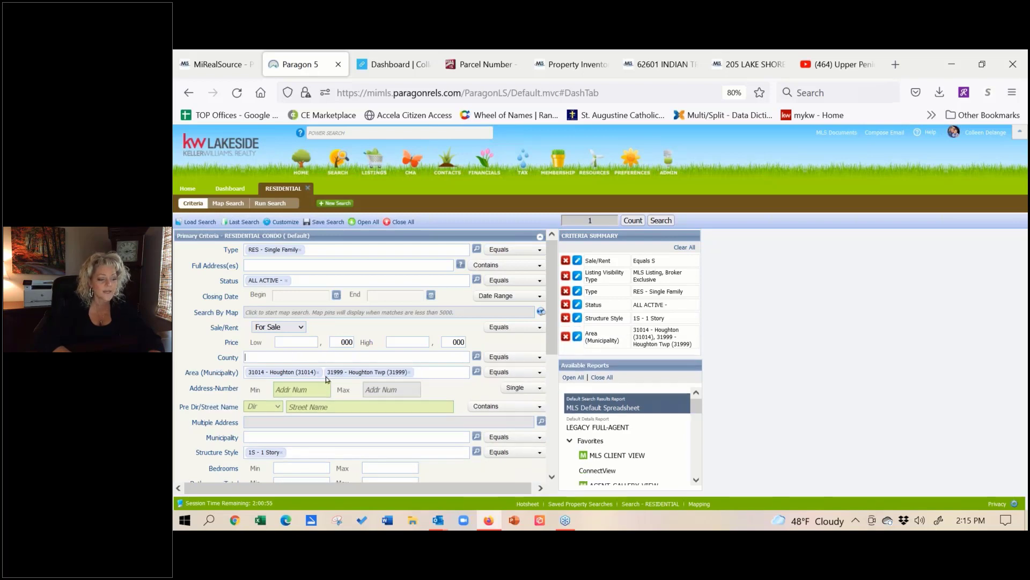
left_click(318, 372)
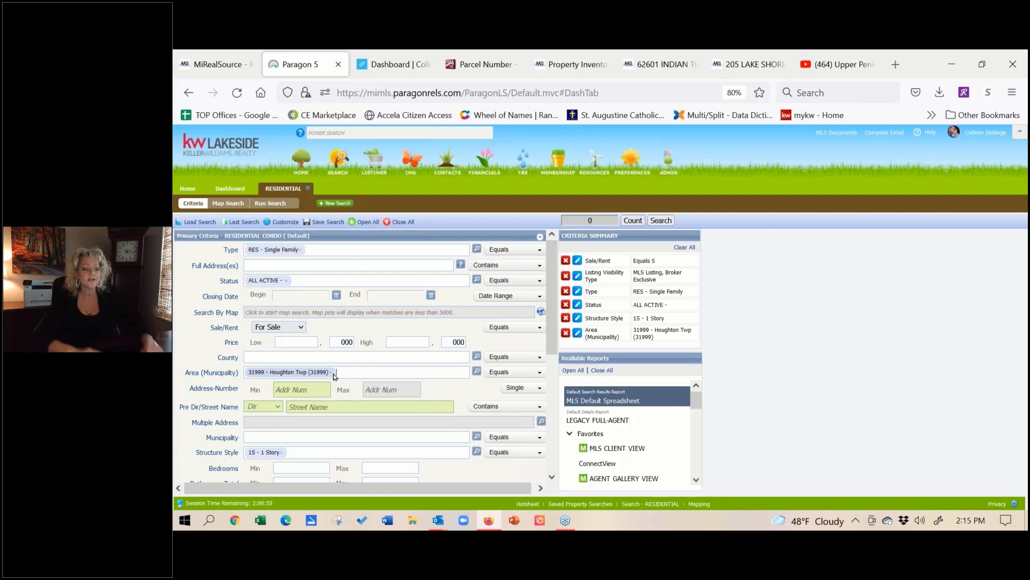
left_click(331, 372)
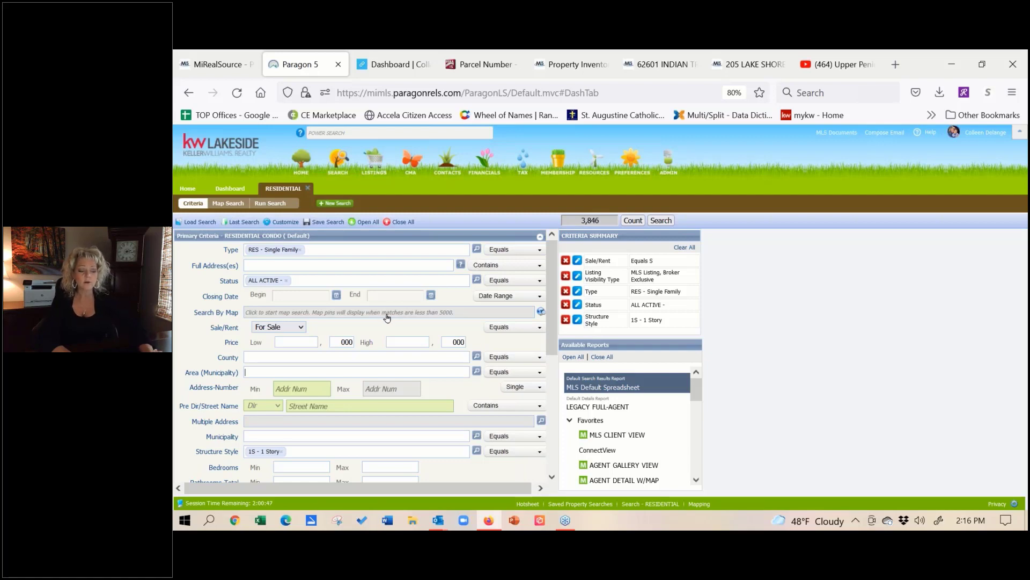
Step: Open Search By Map and centre it on 'sterling heights' near 17 Mile Rd
left_click(387, 318)
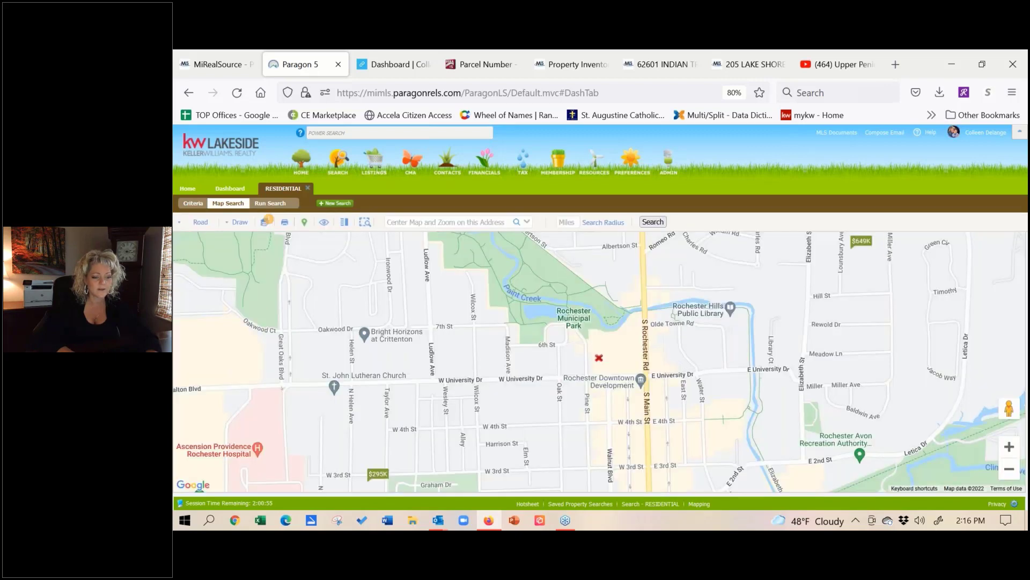
left_click(476, 222)
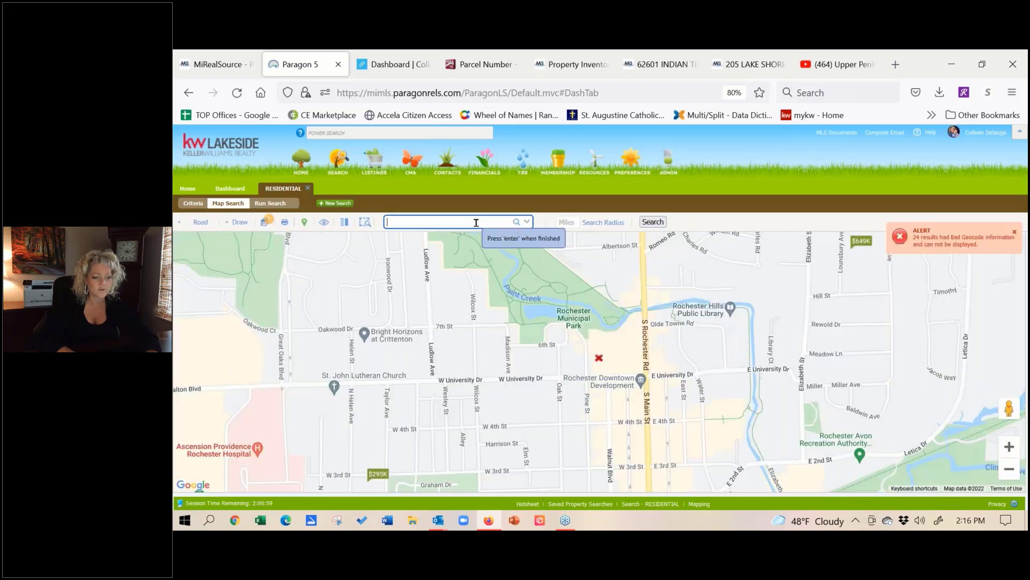
type("sterling")
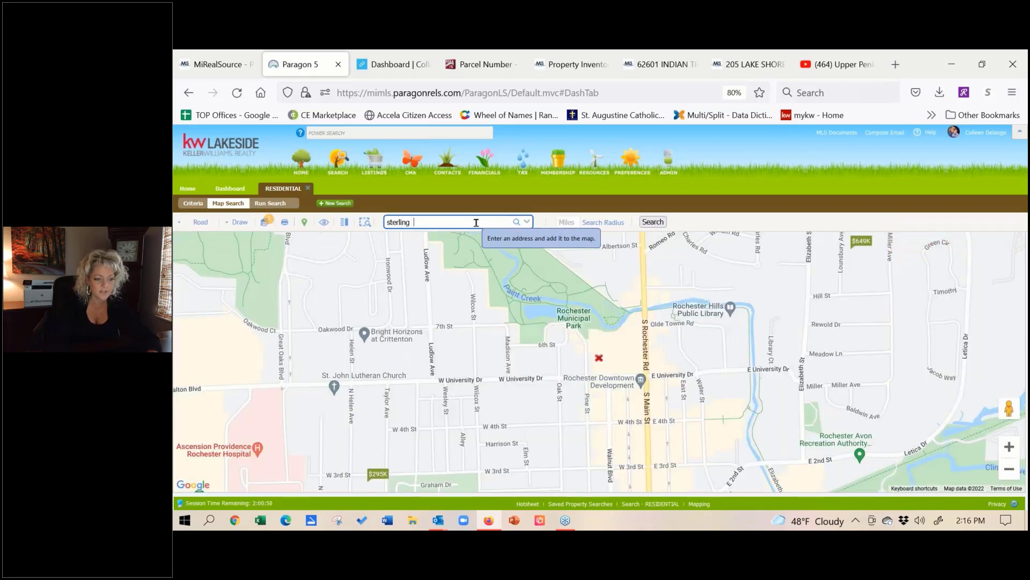
key("BackSpace")
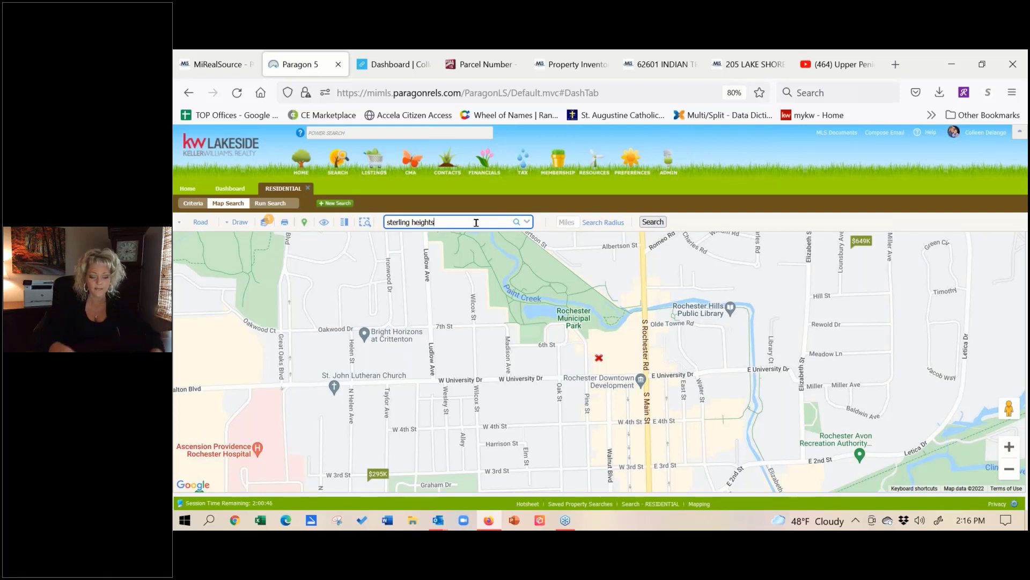
left_click(518, 223)
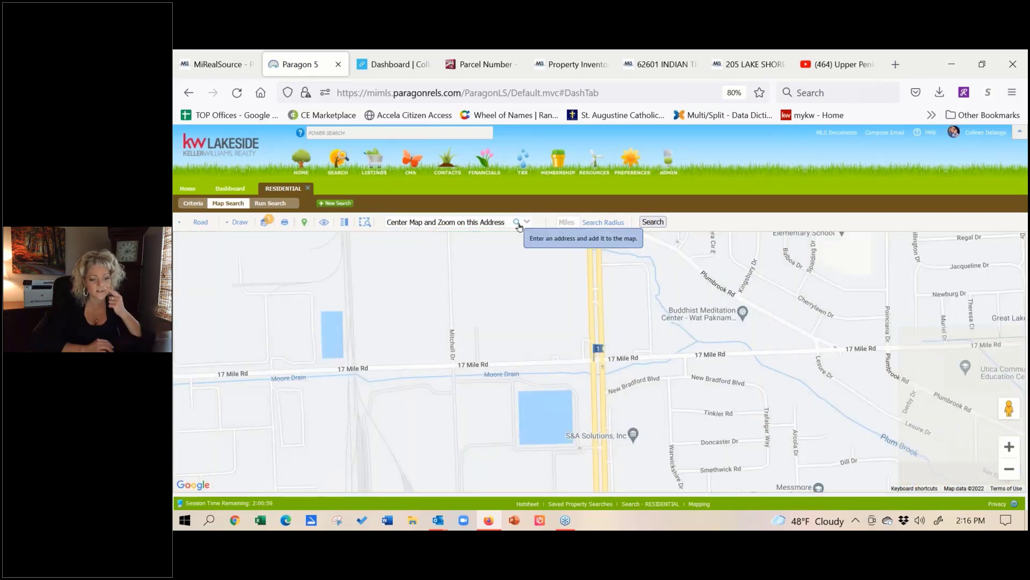
Step: Turn off Parcel Lines labels in the Display Layer panel and pan east along 17 Mile Rd
left_click(265, 222)
left_click(312, 270)
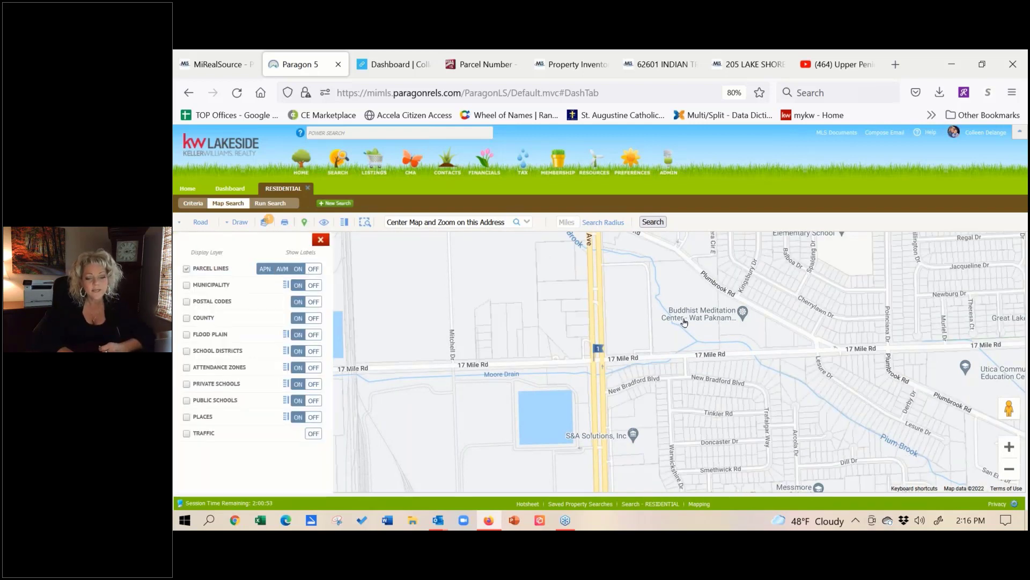
left_click_drag(684, 322, 550, 287)
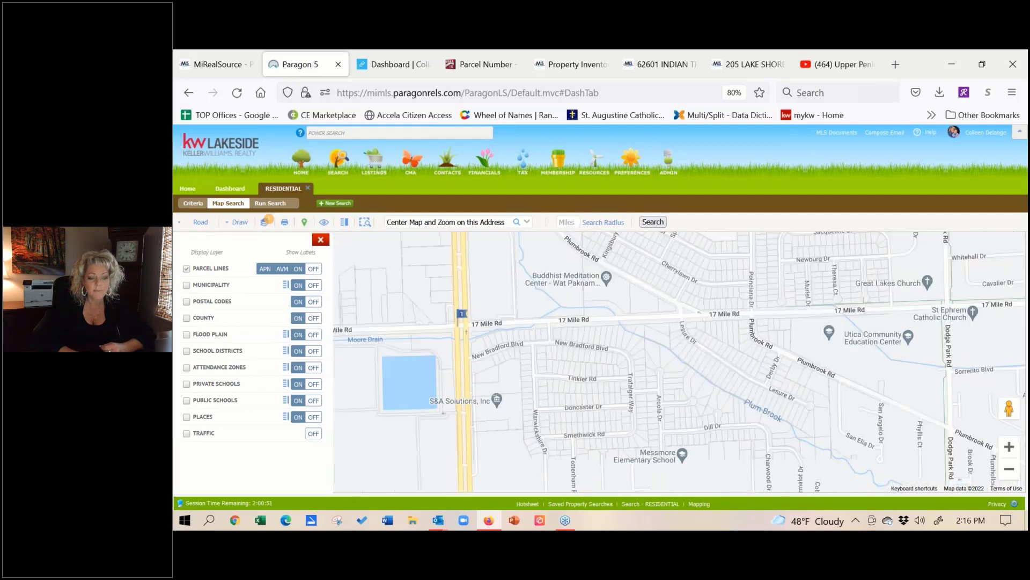
left_click(236, 223)
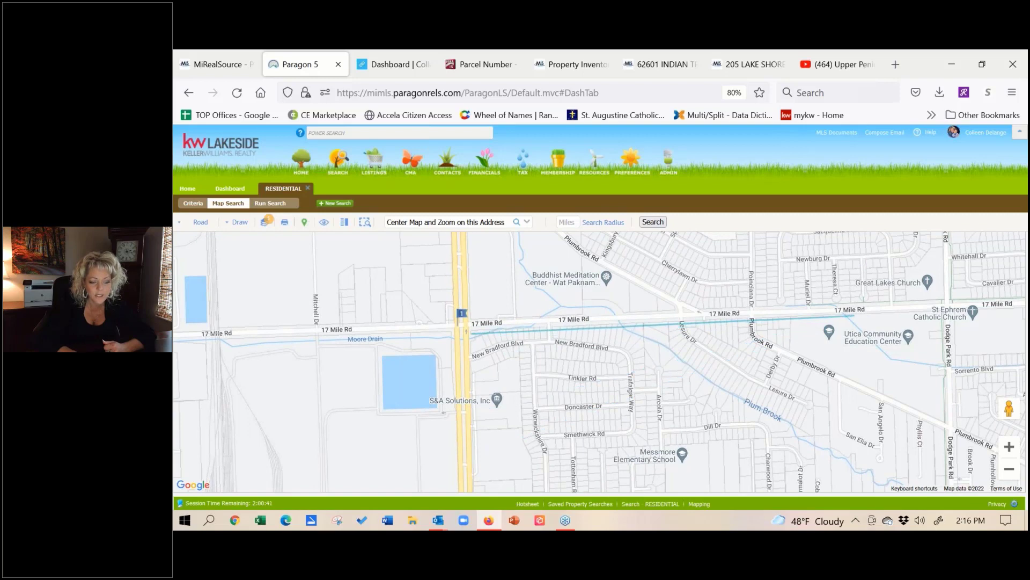
Step: Draw a polygon south of 17 Mile Rd around Messmore Elementary School, then pan the map north
left_click(471, 334)
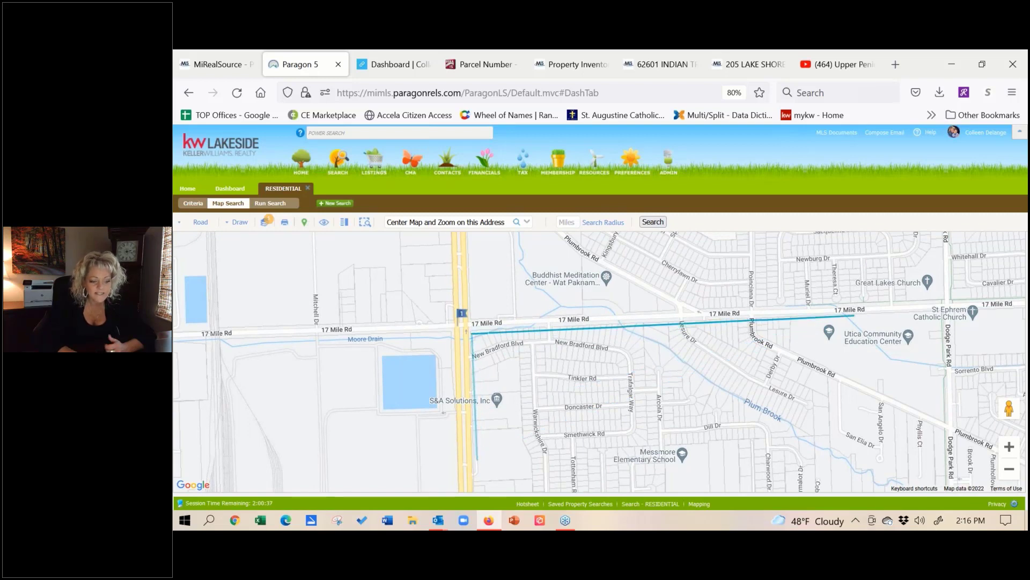
left_click(477, 460)
left_click(650, 487)
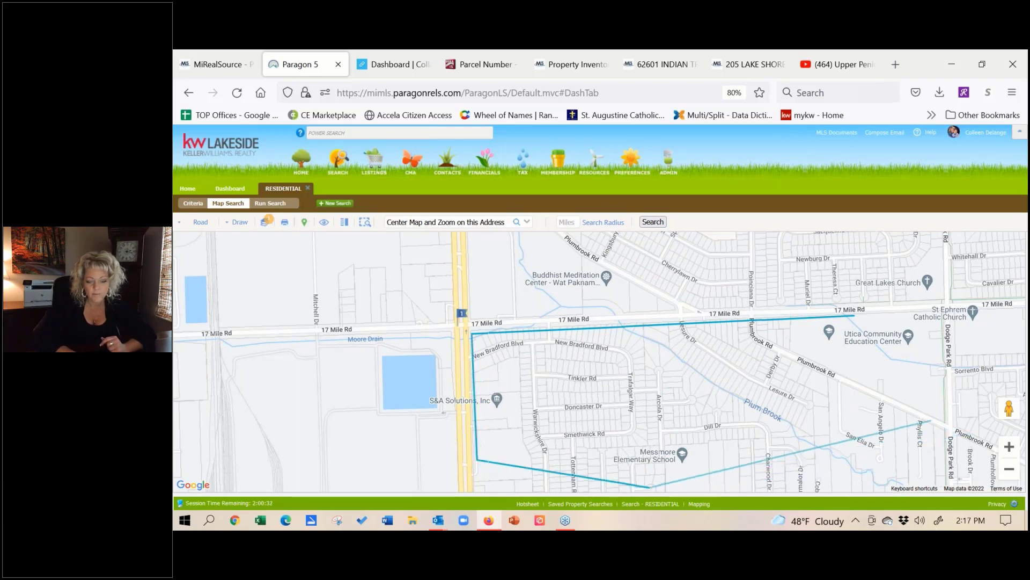
left_click(843, 388)
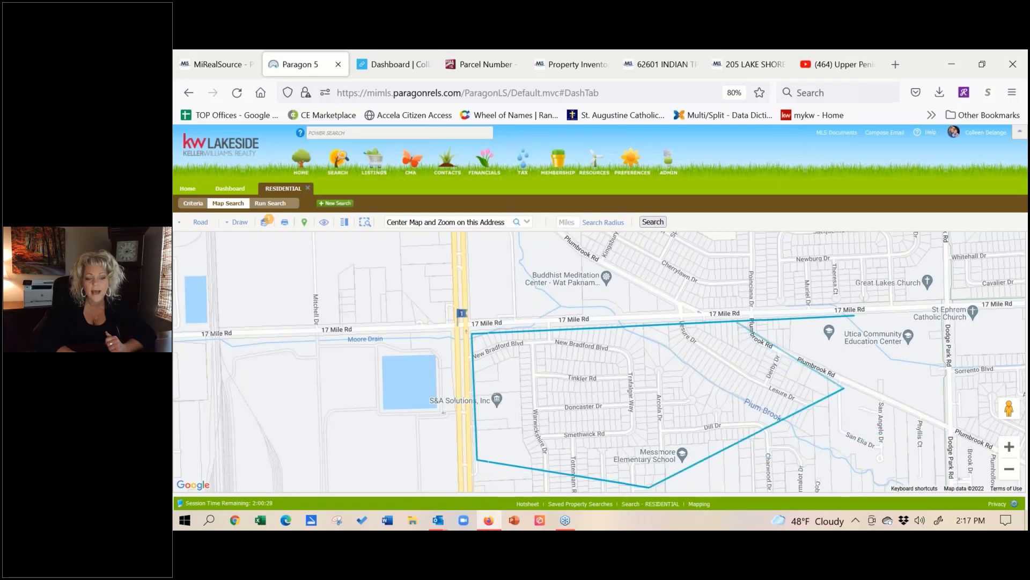
left_click(790, 338)
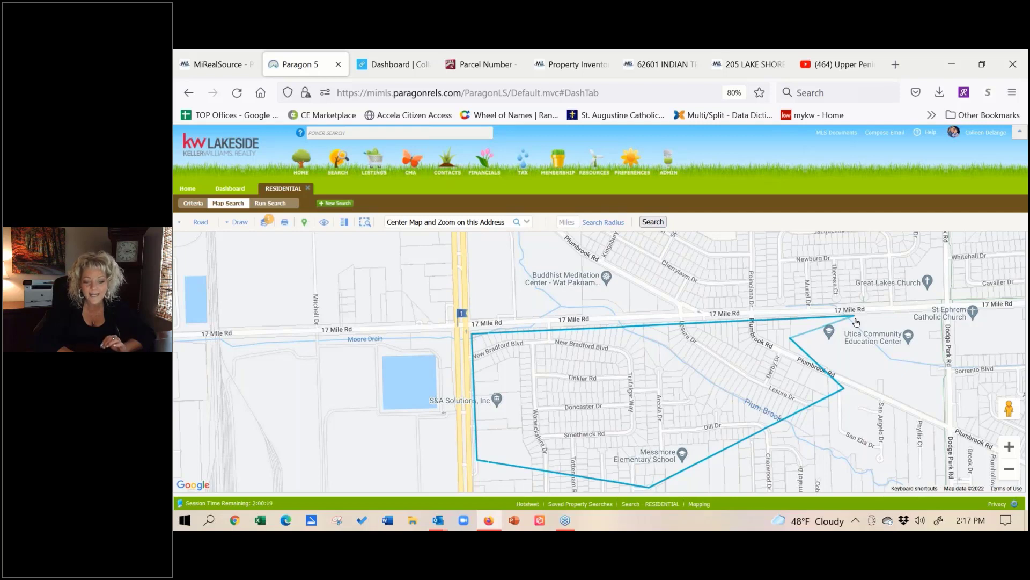
left_click(855, 319)
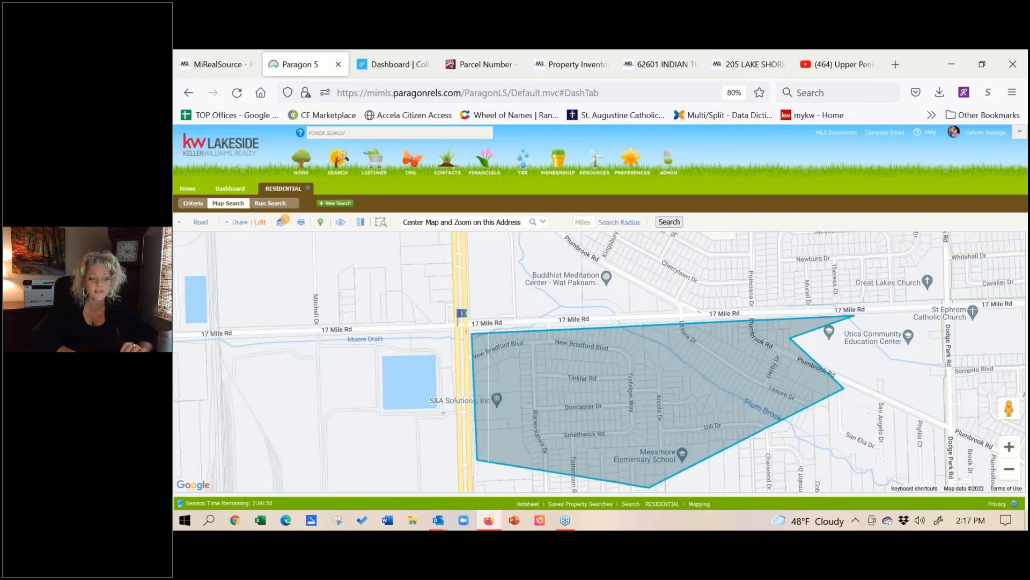
left_click_drag(944, 239, 811, 312)
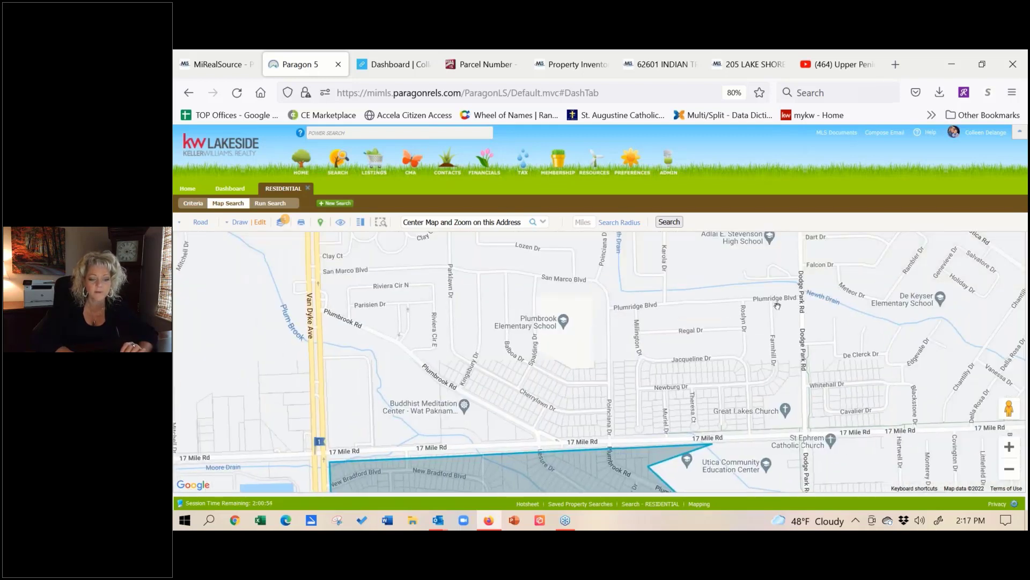
Step: Draw a second polygon north of 17 Mile Rd, then drop into Street View on Farmhill Dr
left_click(237, 224)
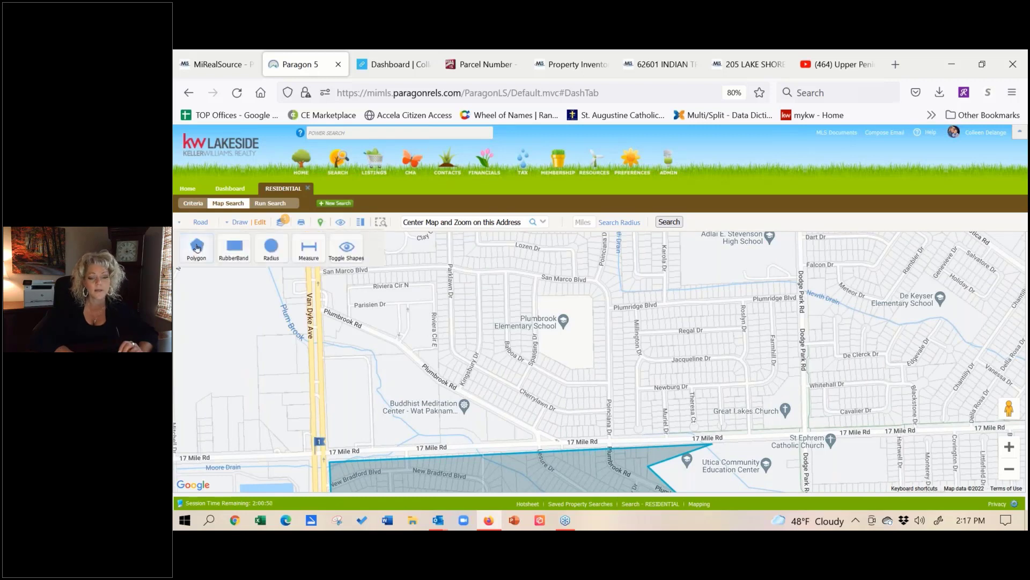
left_click(197, 245)
left_click(841, 249)
left_click(617, 277)
left_click(647, 428)
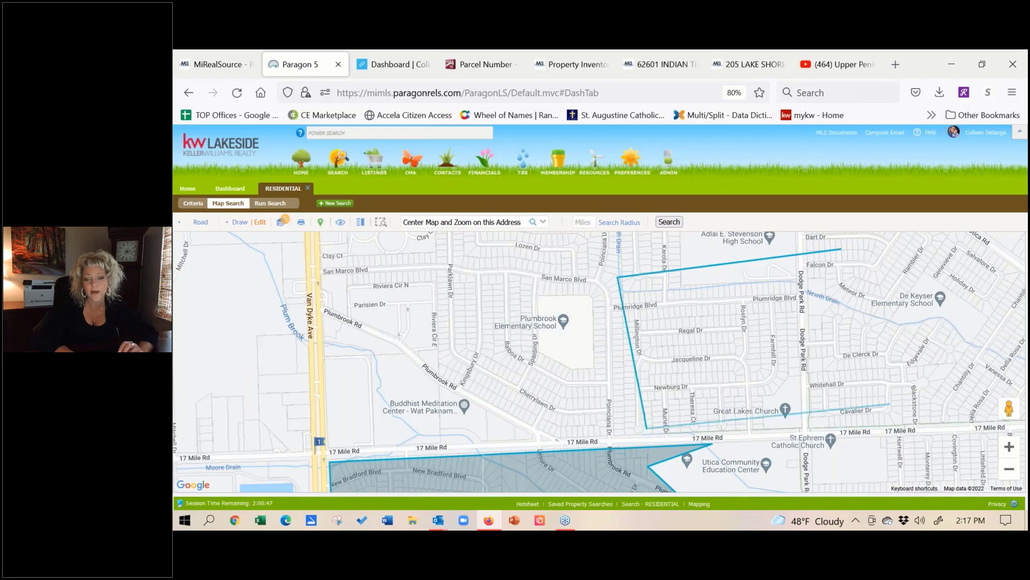
left_click(975, 385)
left_click(841, 249)
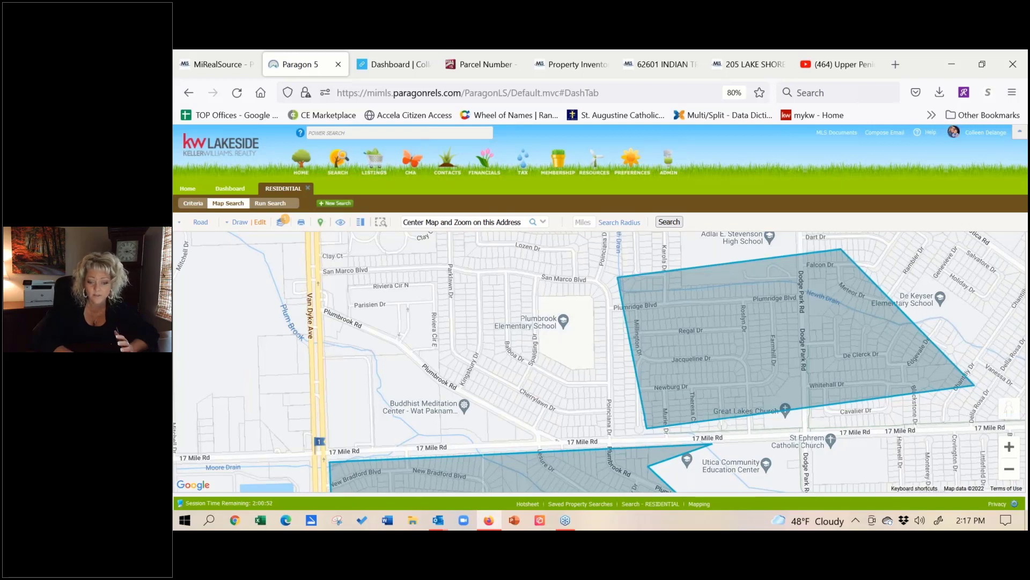
mouse_move(1009, 408)
left_mouse_down()
mouse_move(921, 354)
mouse_move(827, 355)
mouse_move(772, 337)
left_mouse_up()
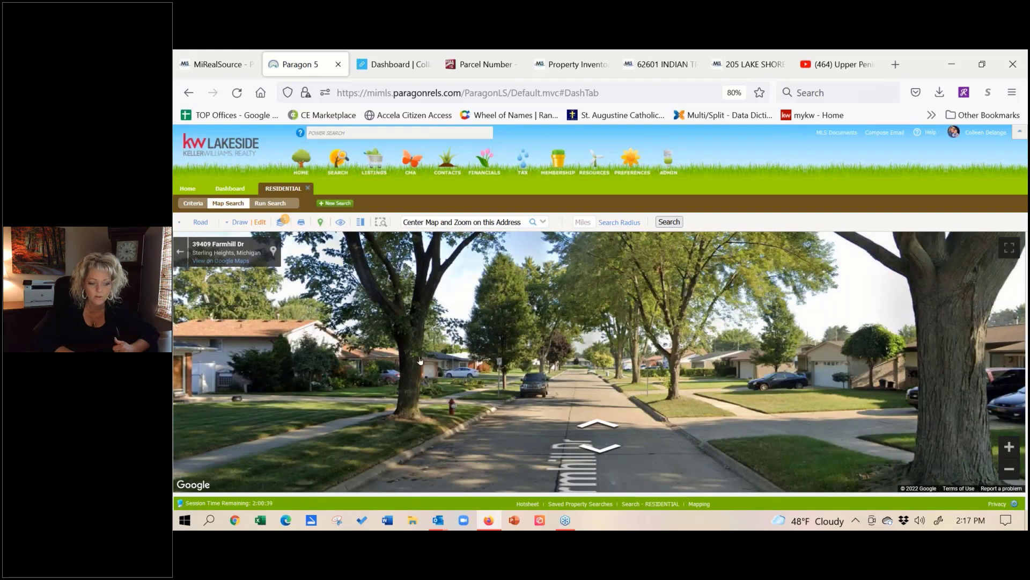
left_click_drag(225, 362, 307, 352)
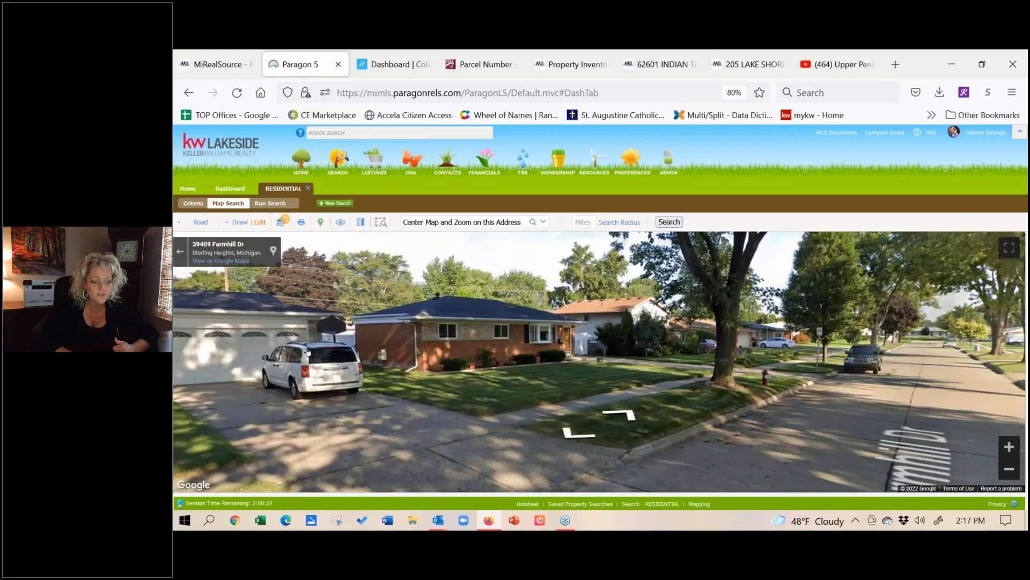
left_click(589, 310)
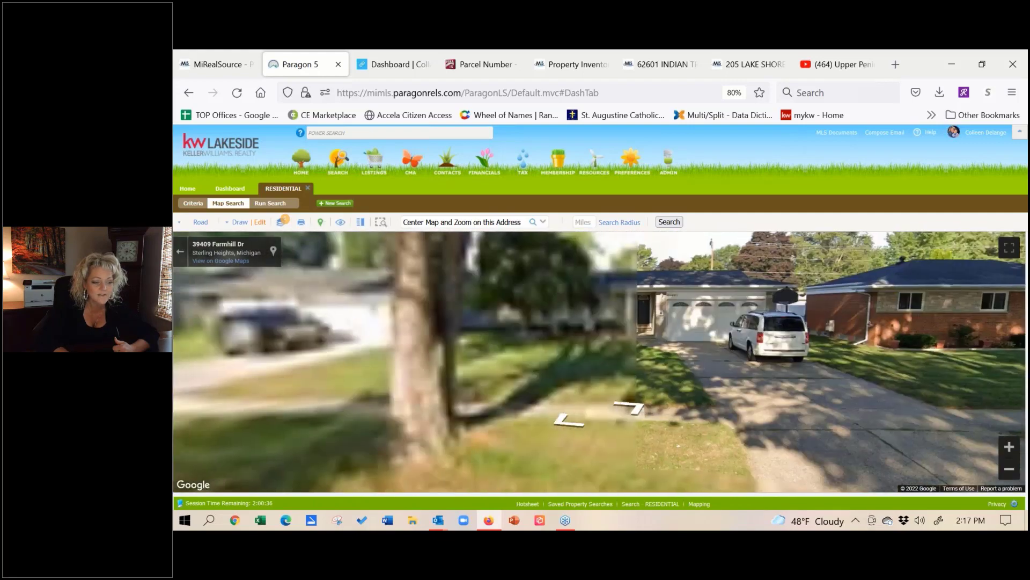
left_click_drag(263, 314, 486, 307)
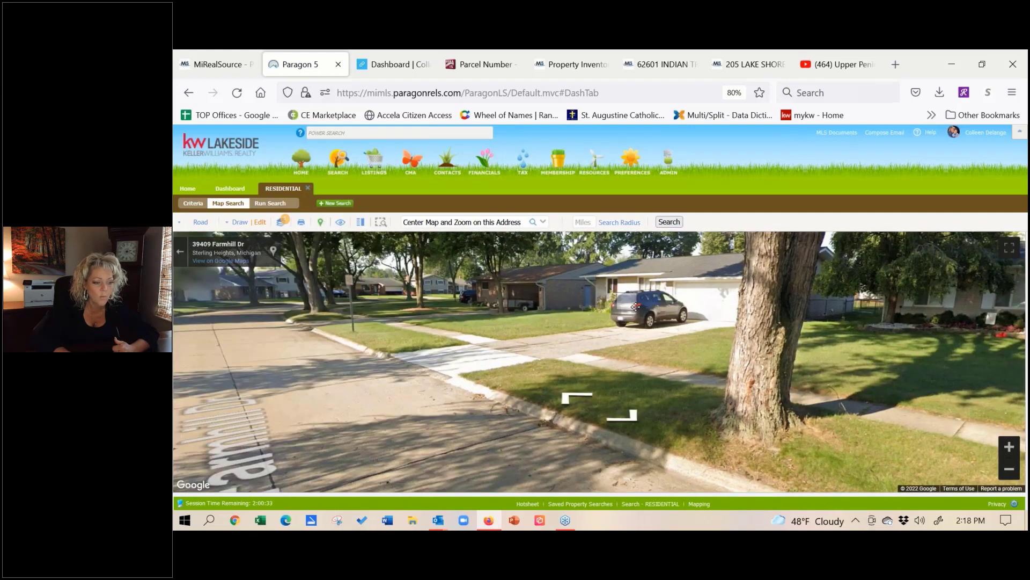
left_click(252, 324)
left_click_drag(448, 288, 815, 299)
left_click(815, 299)
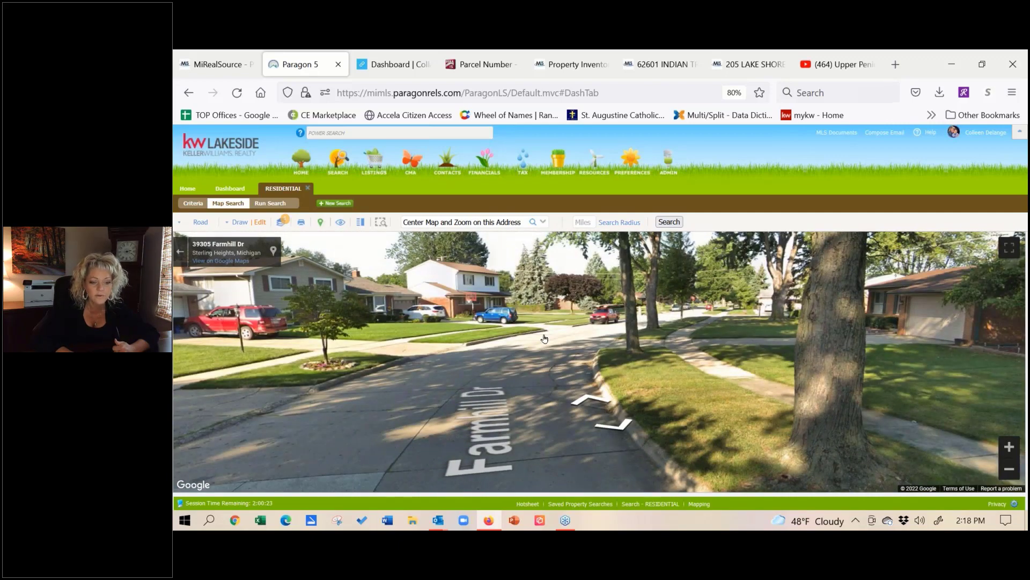
left_click(544, 338)
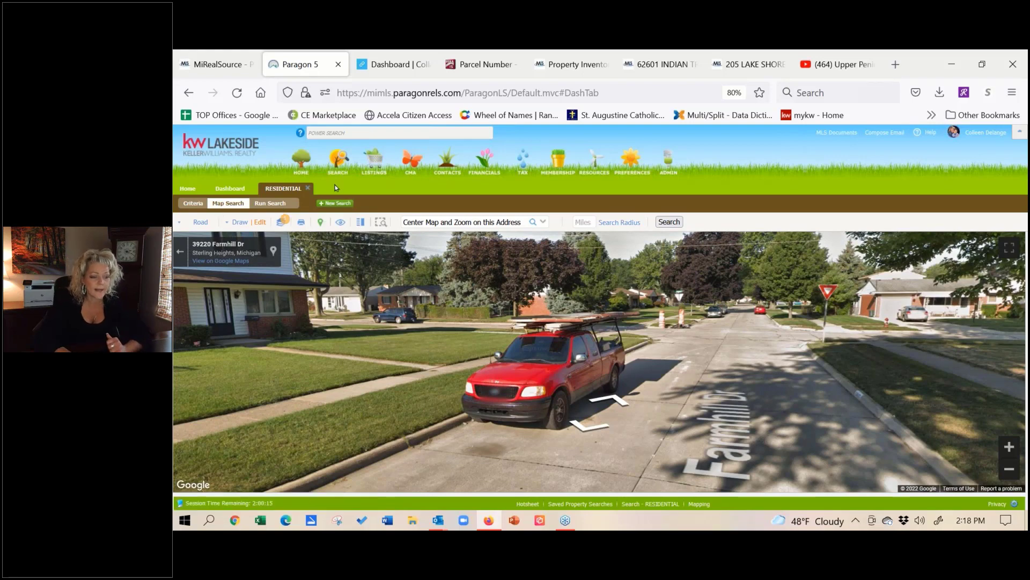
left_click(180, 253)
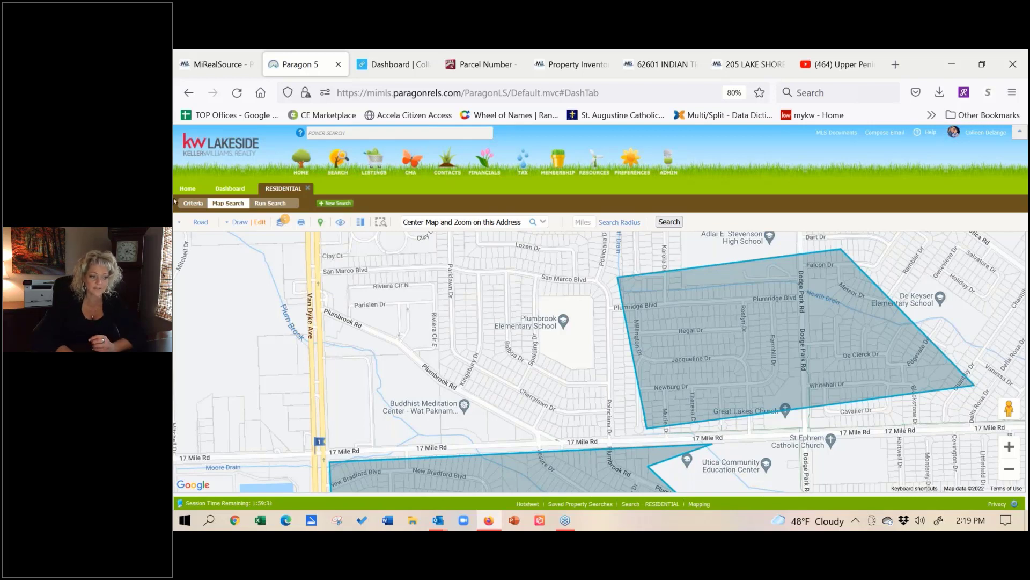
Step: Switch from the map search to the Paragon home dashboard
left_click(187, 189)
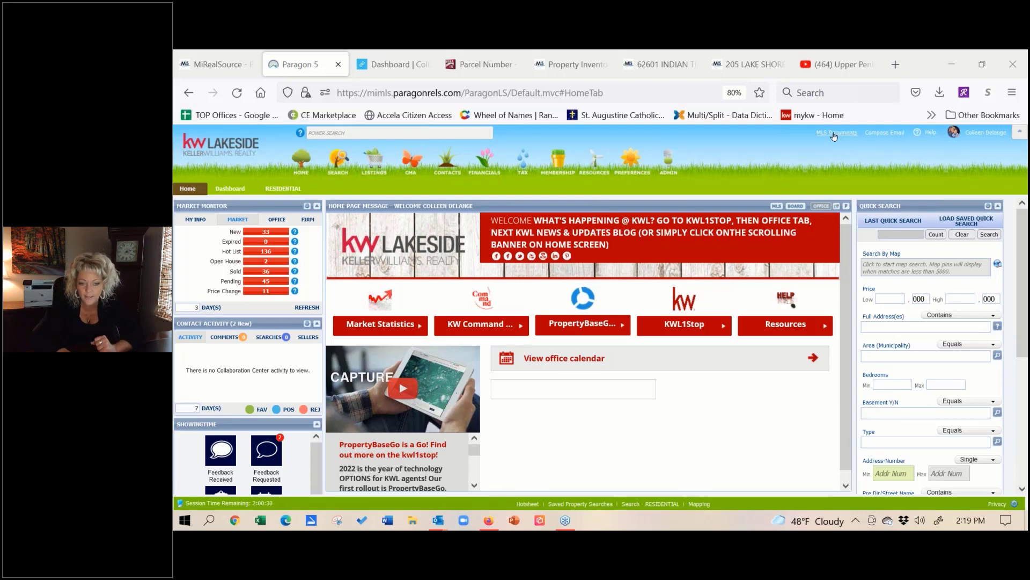
Step: Open the Upper Peninsula MLS Data Sheets folder in MLS Documents and open the UPAR Data Sheet PDF
left_click(834, 134)
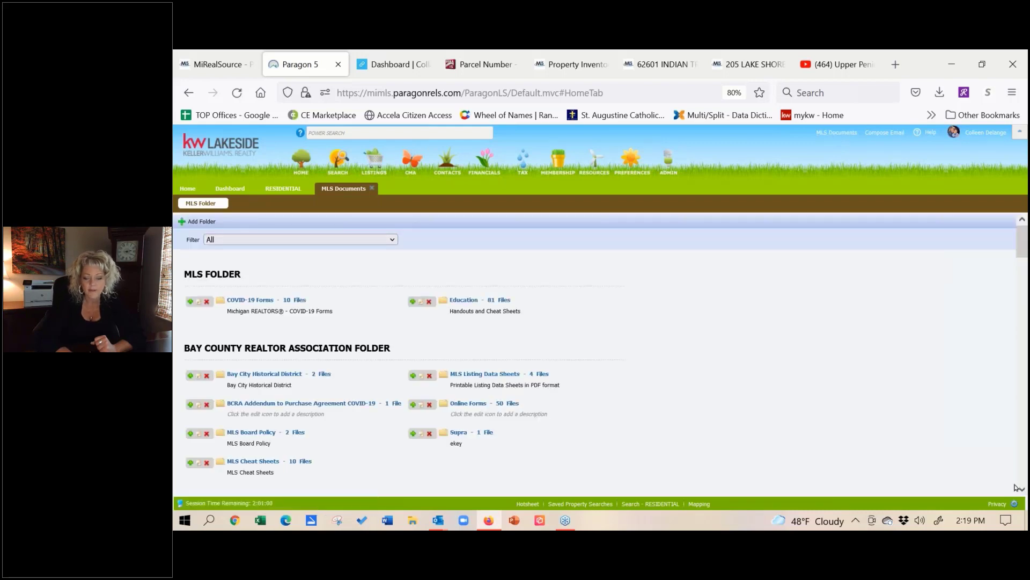
scroll(333, 333, "down", 20)
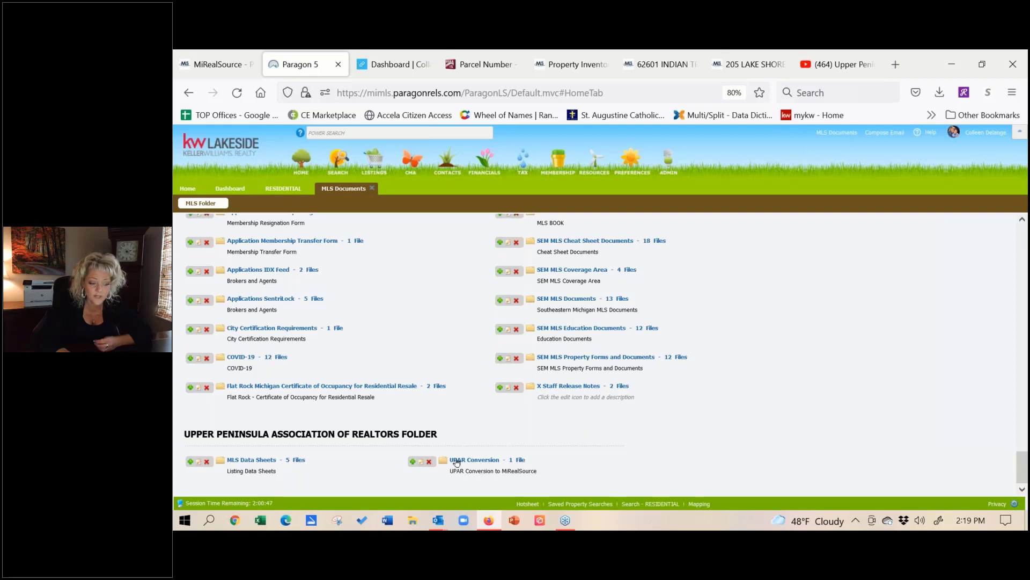
left_click(245, 460)
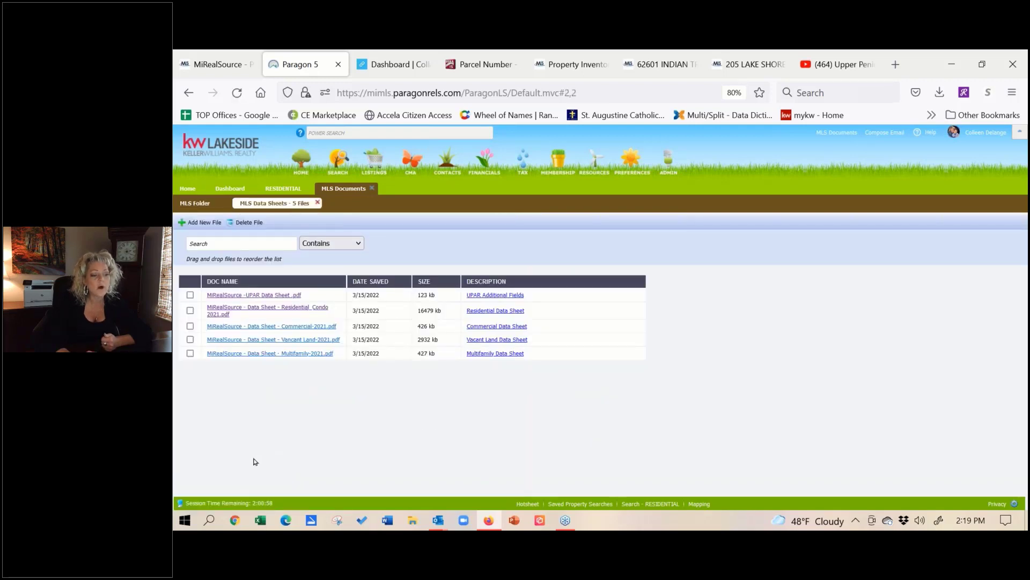
left_click(247, 296)
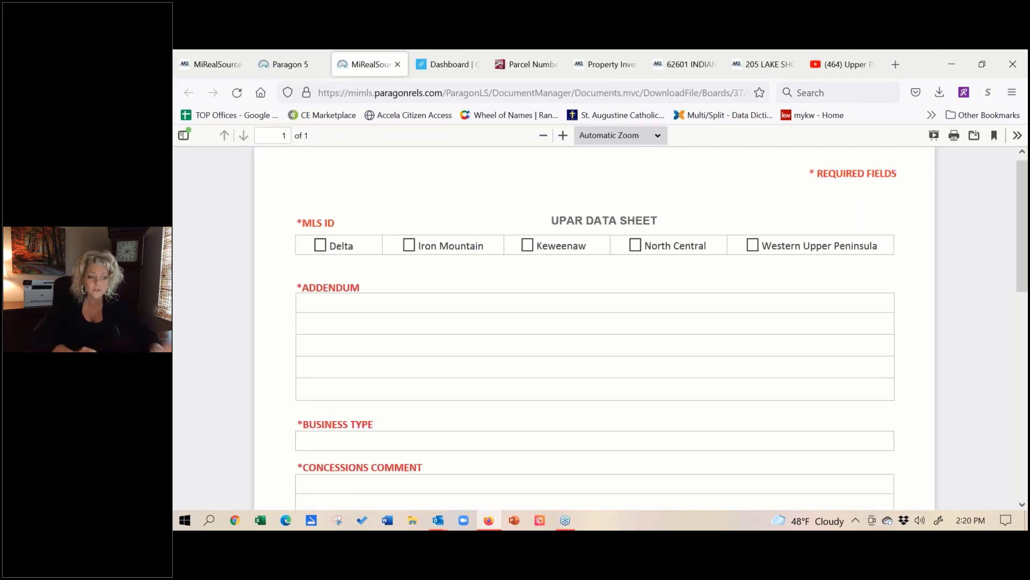
Step: Scroll through the UPAR Data Sheet PDF, then return to the Paragon data-sheet list
scroll(283, 364, "down", 3)
scroll(283, 355, "down", 8)
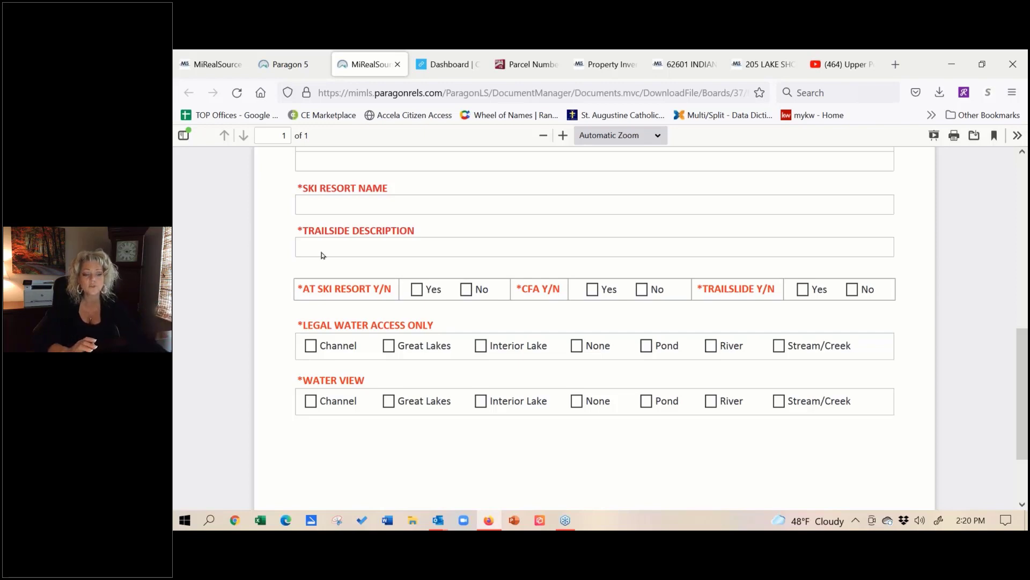
scroll(322, 255, "up", 6)
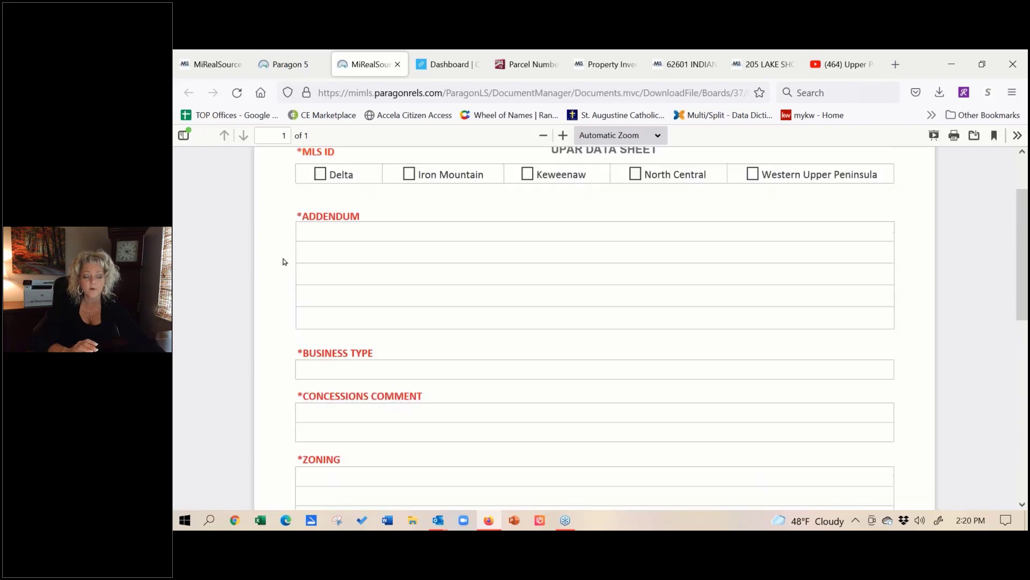
scroll(289, 279, "up", 2)
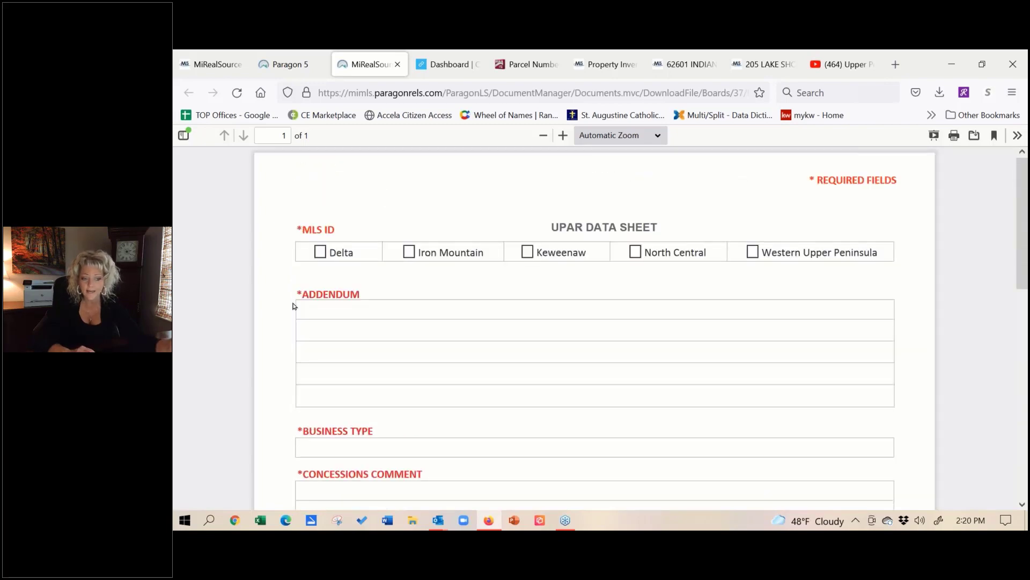
left_click(303, 58)
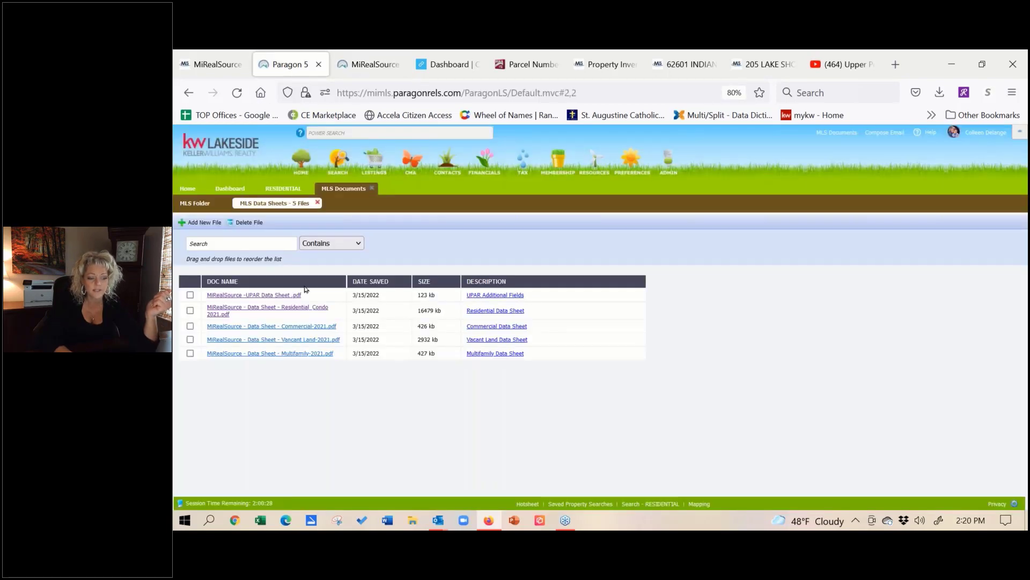
Step: Open the Residential | Condo | Farm data sheet PDF and scroll down to page 3
left_click(271, 308)
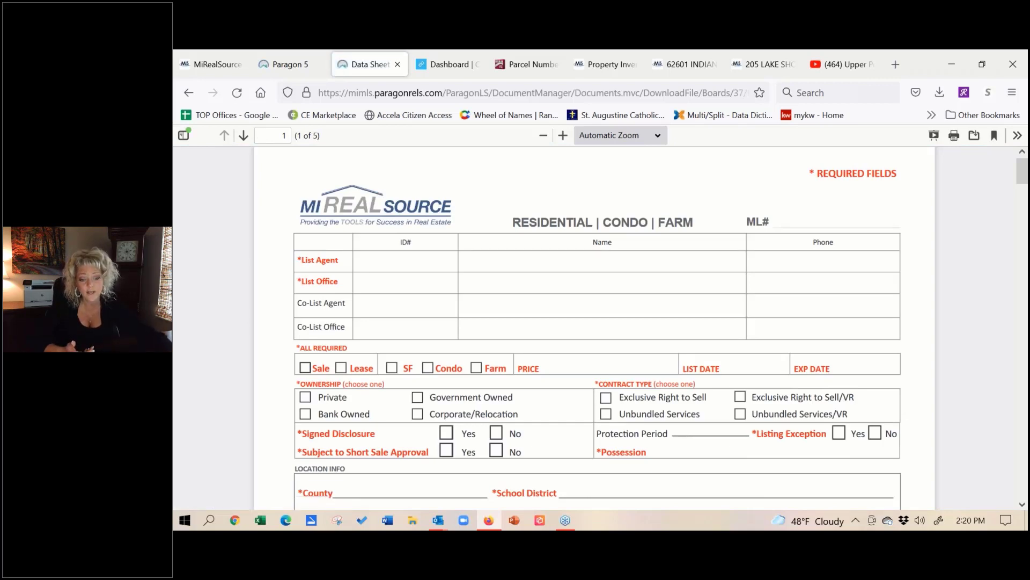
scroll(341, 282, "down", 3)
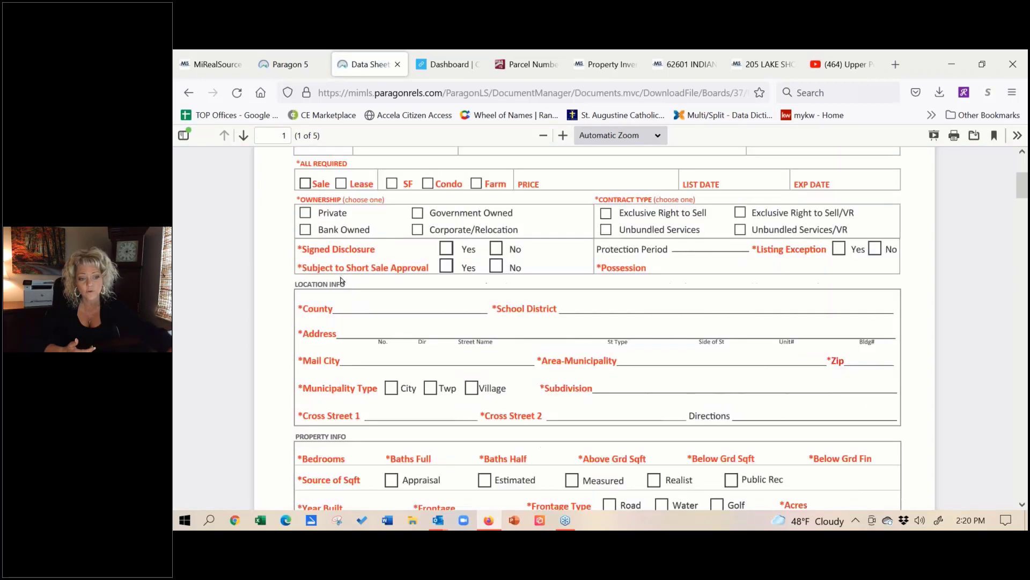
scroll(348, 322, "down", 3)
scroll(352, 326, "down", 15)
scroll(360, 290, "down", 9)
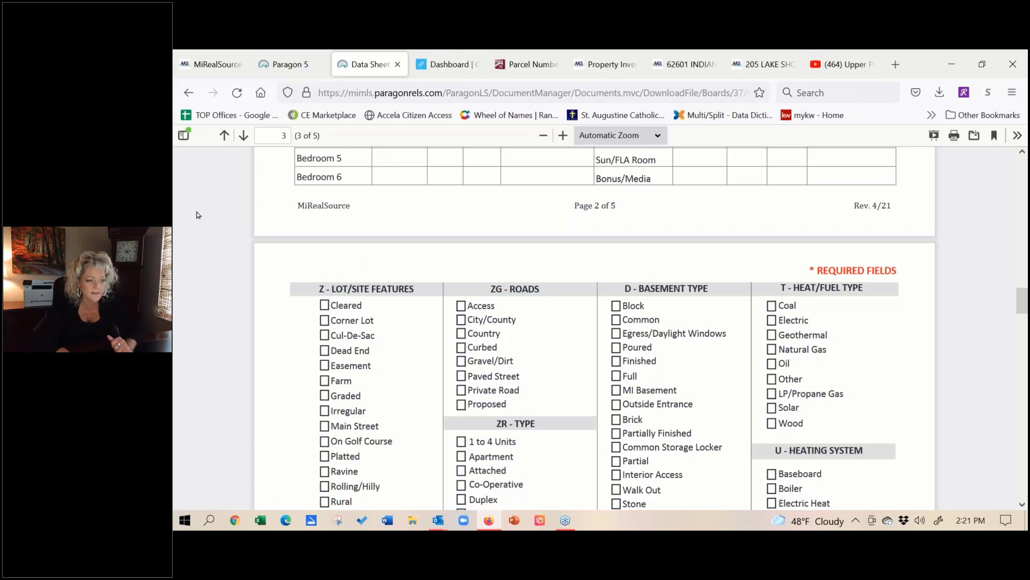
Step: Close the data sheet PDF and the MLS Documents tab to return to the map search
left_click(398, 65)
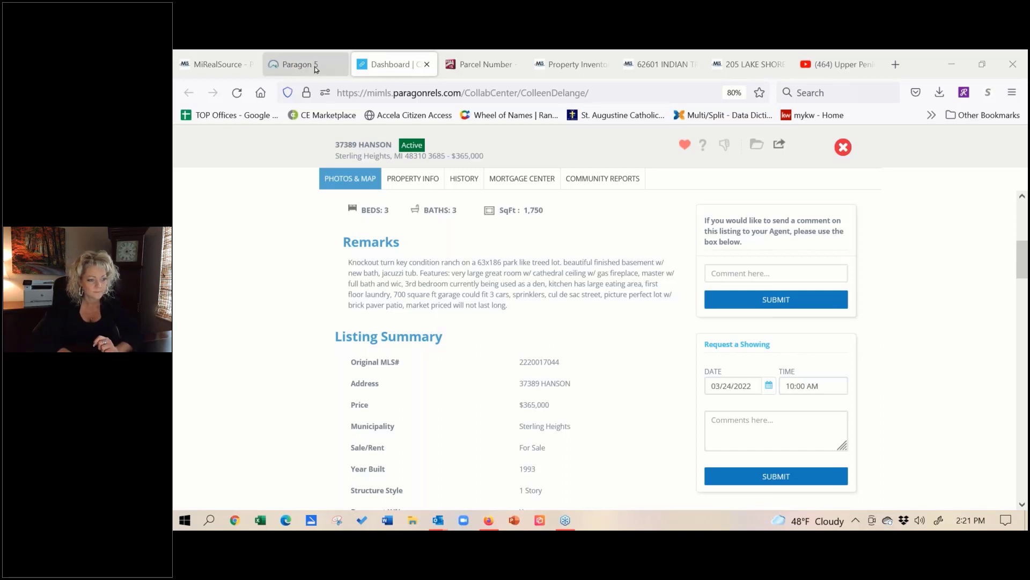
left_click(316, 69)
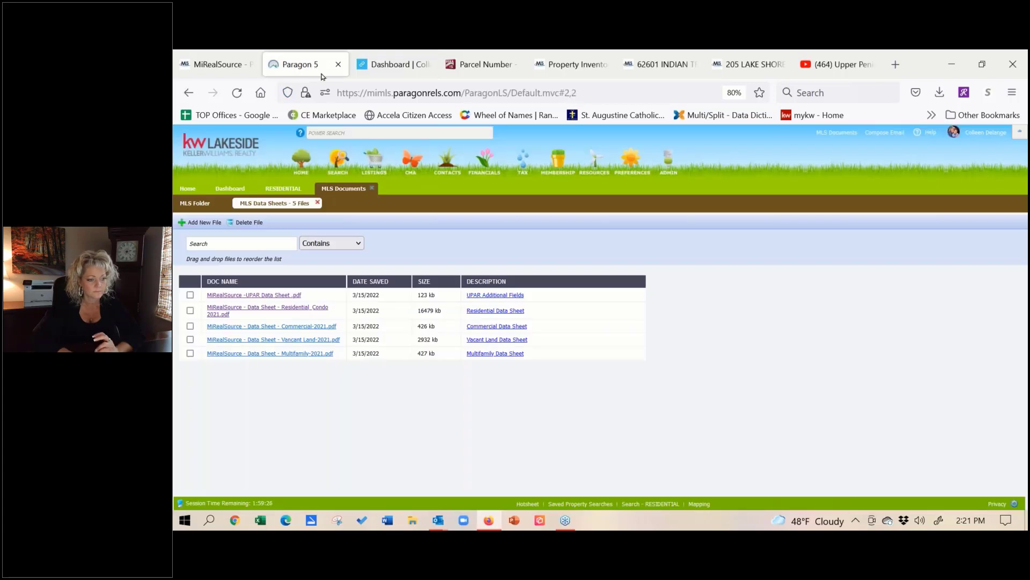
left_click(373, 187)
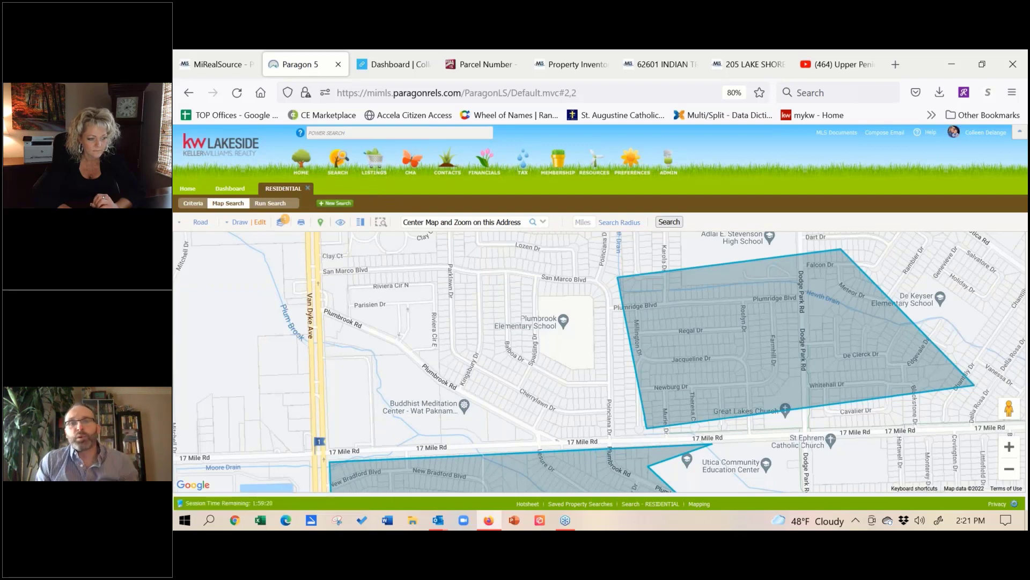
Step: Load the MLS homepage content on the Paragon home page, then switch to PowerPoint
left_click(188, 189)
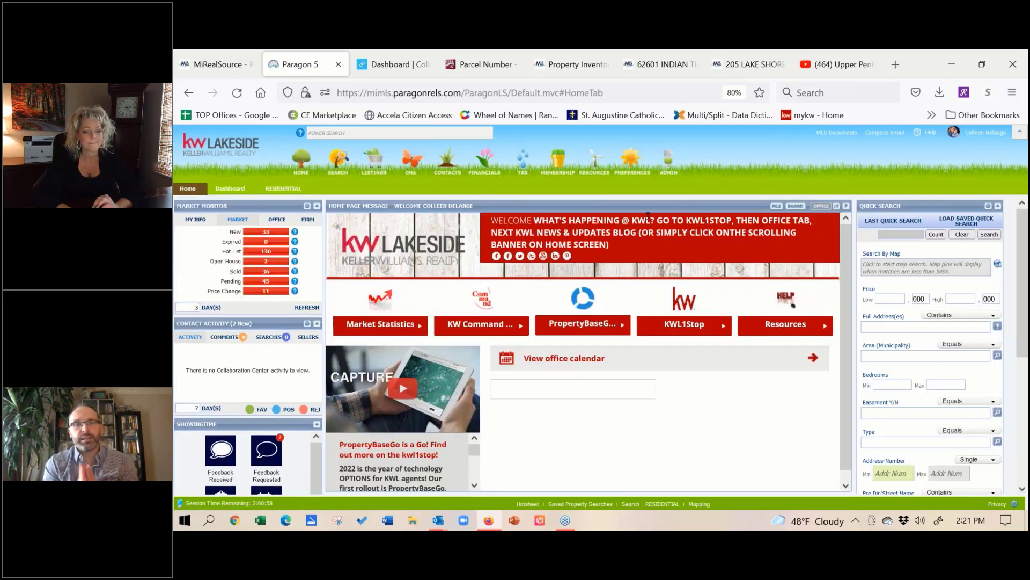
left_click(778, 206)
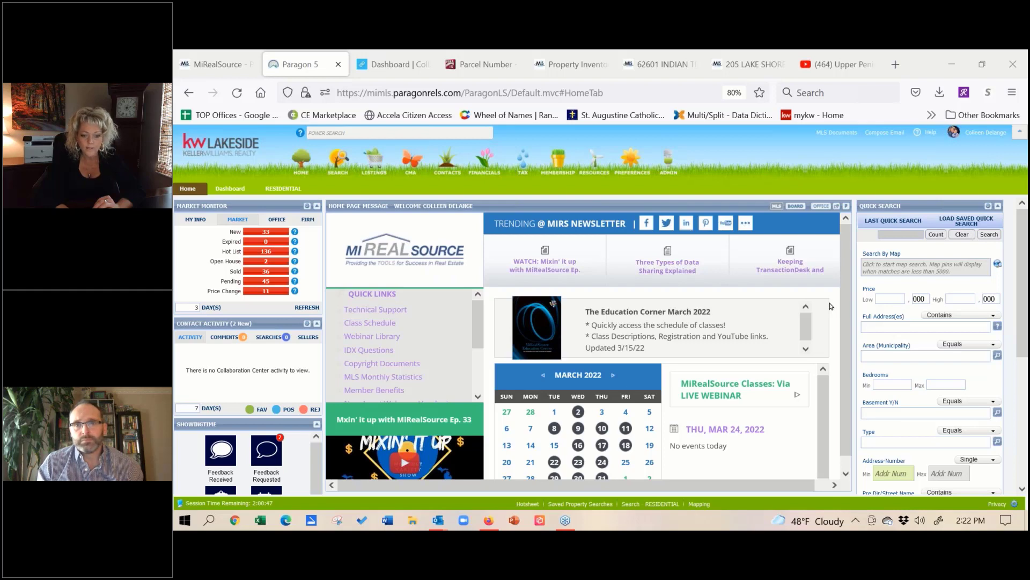
key("alt+Tab")
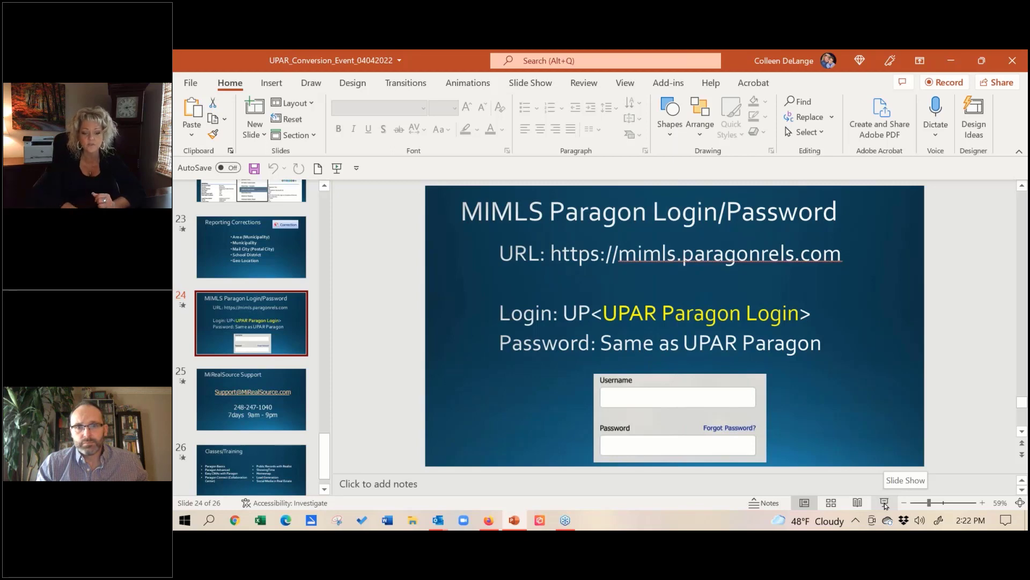
Step: Start the slide show from slide 24, the MIMLS Paragon Login/Password slide
left_click(885, 503)
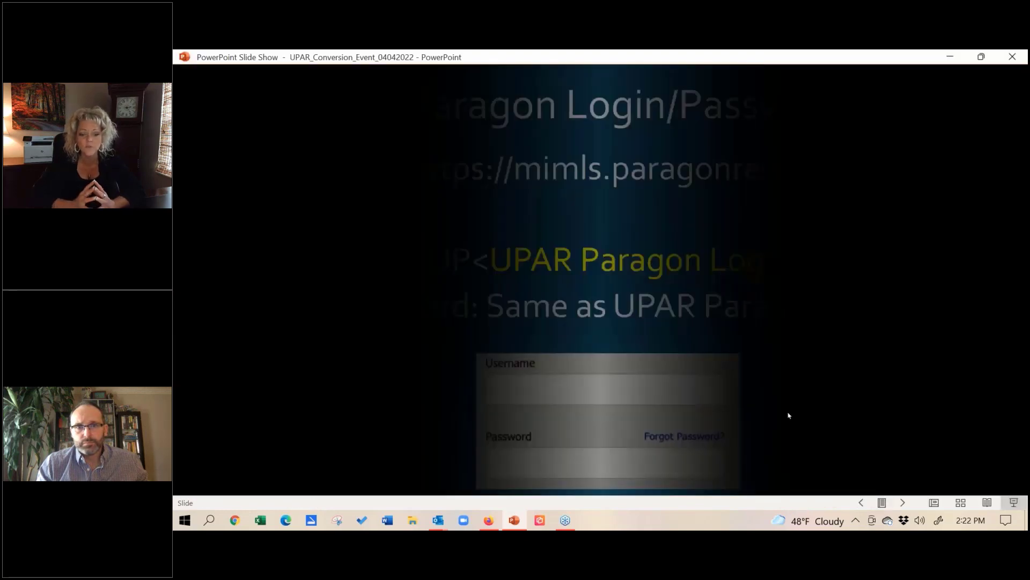